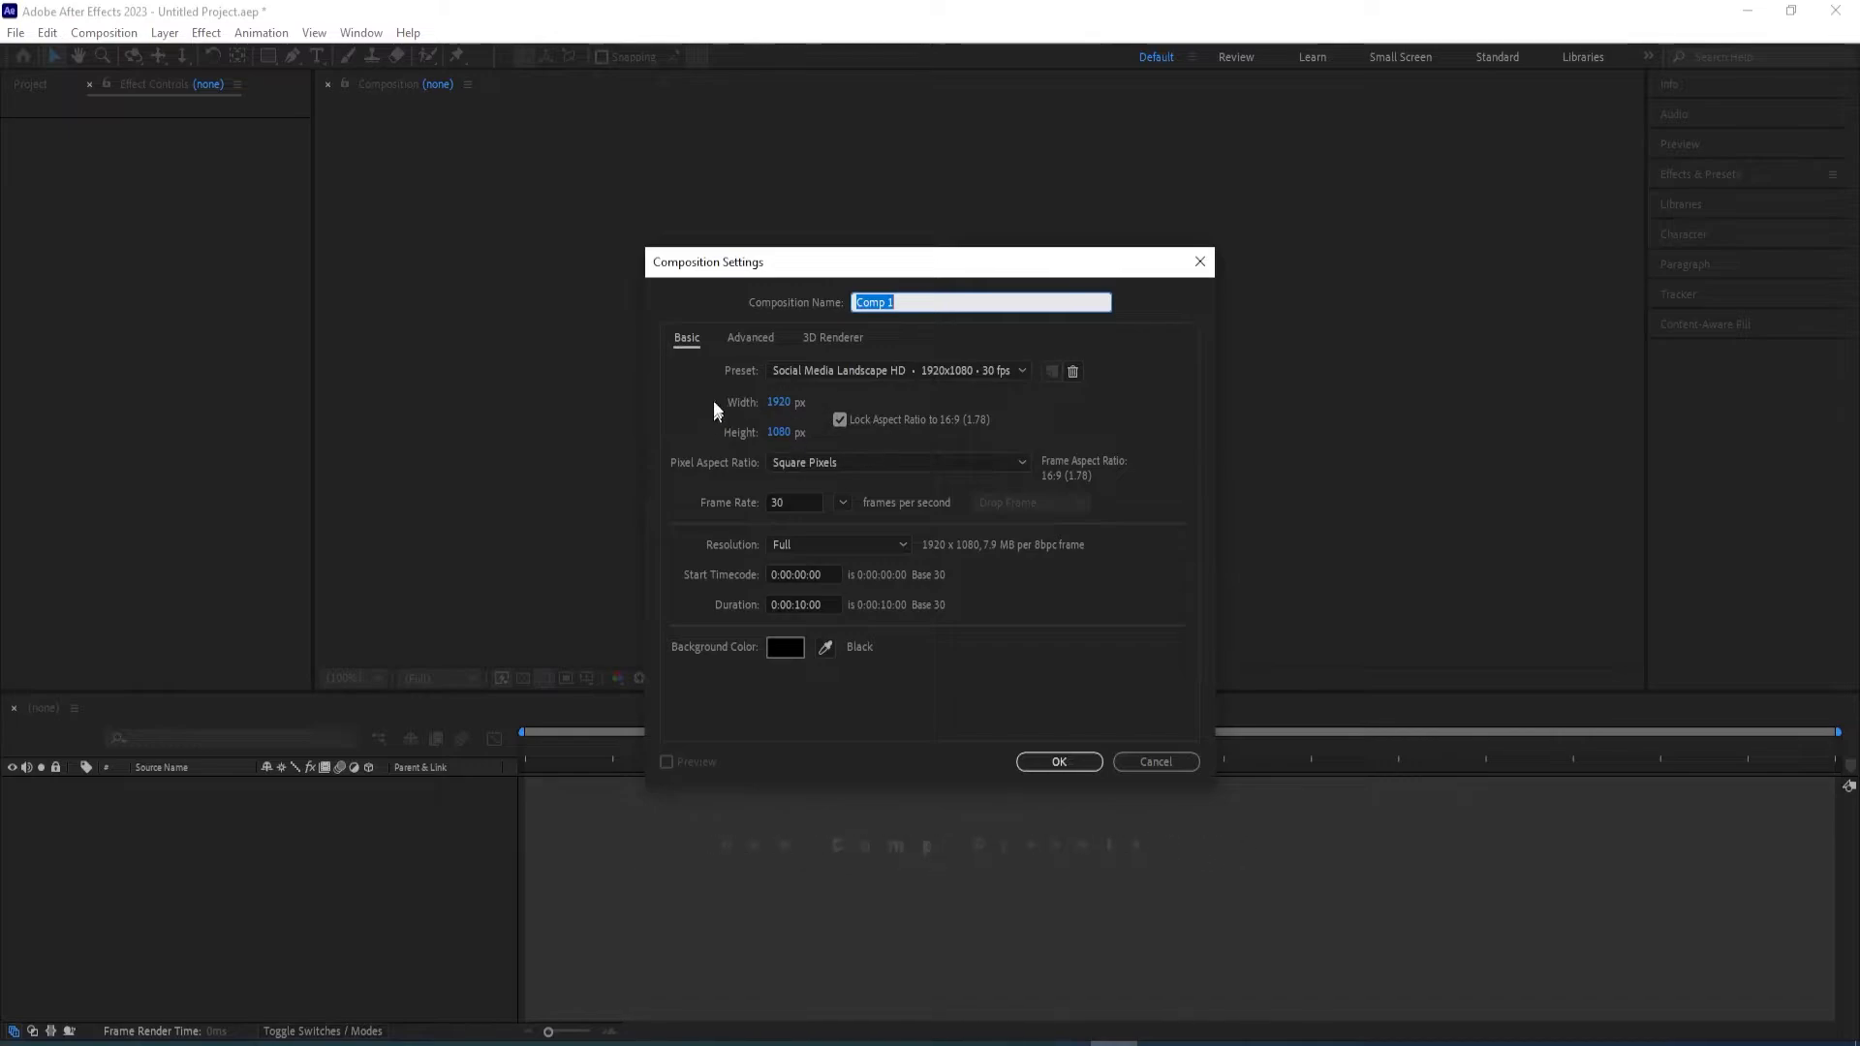
Try the Social Media Portrait HD preset for the new composition and return it to Social Media Landscape HD, 1920x1080, 30 fps
click(823, 370)
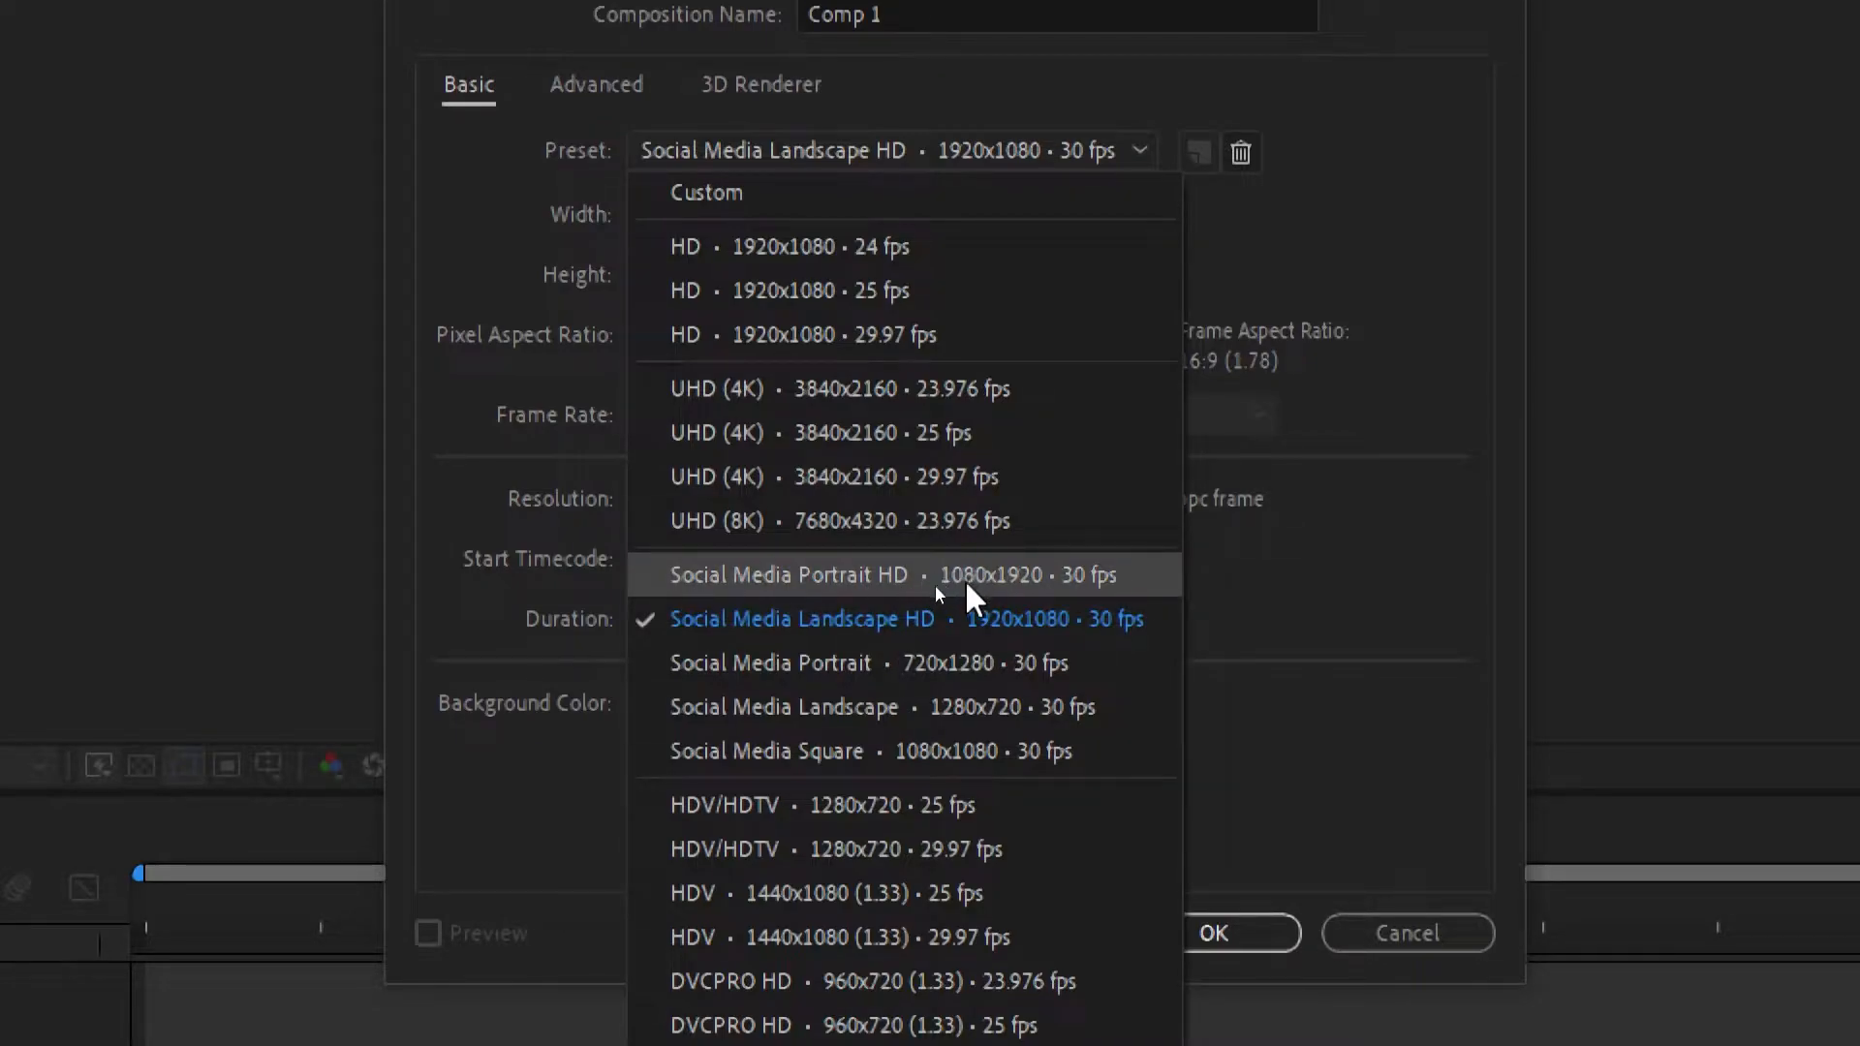
click(881, 578)
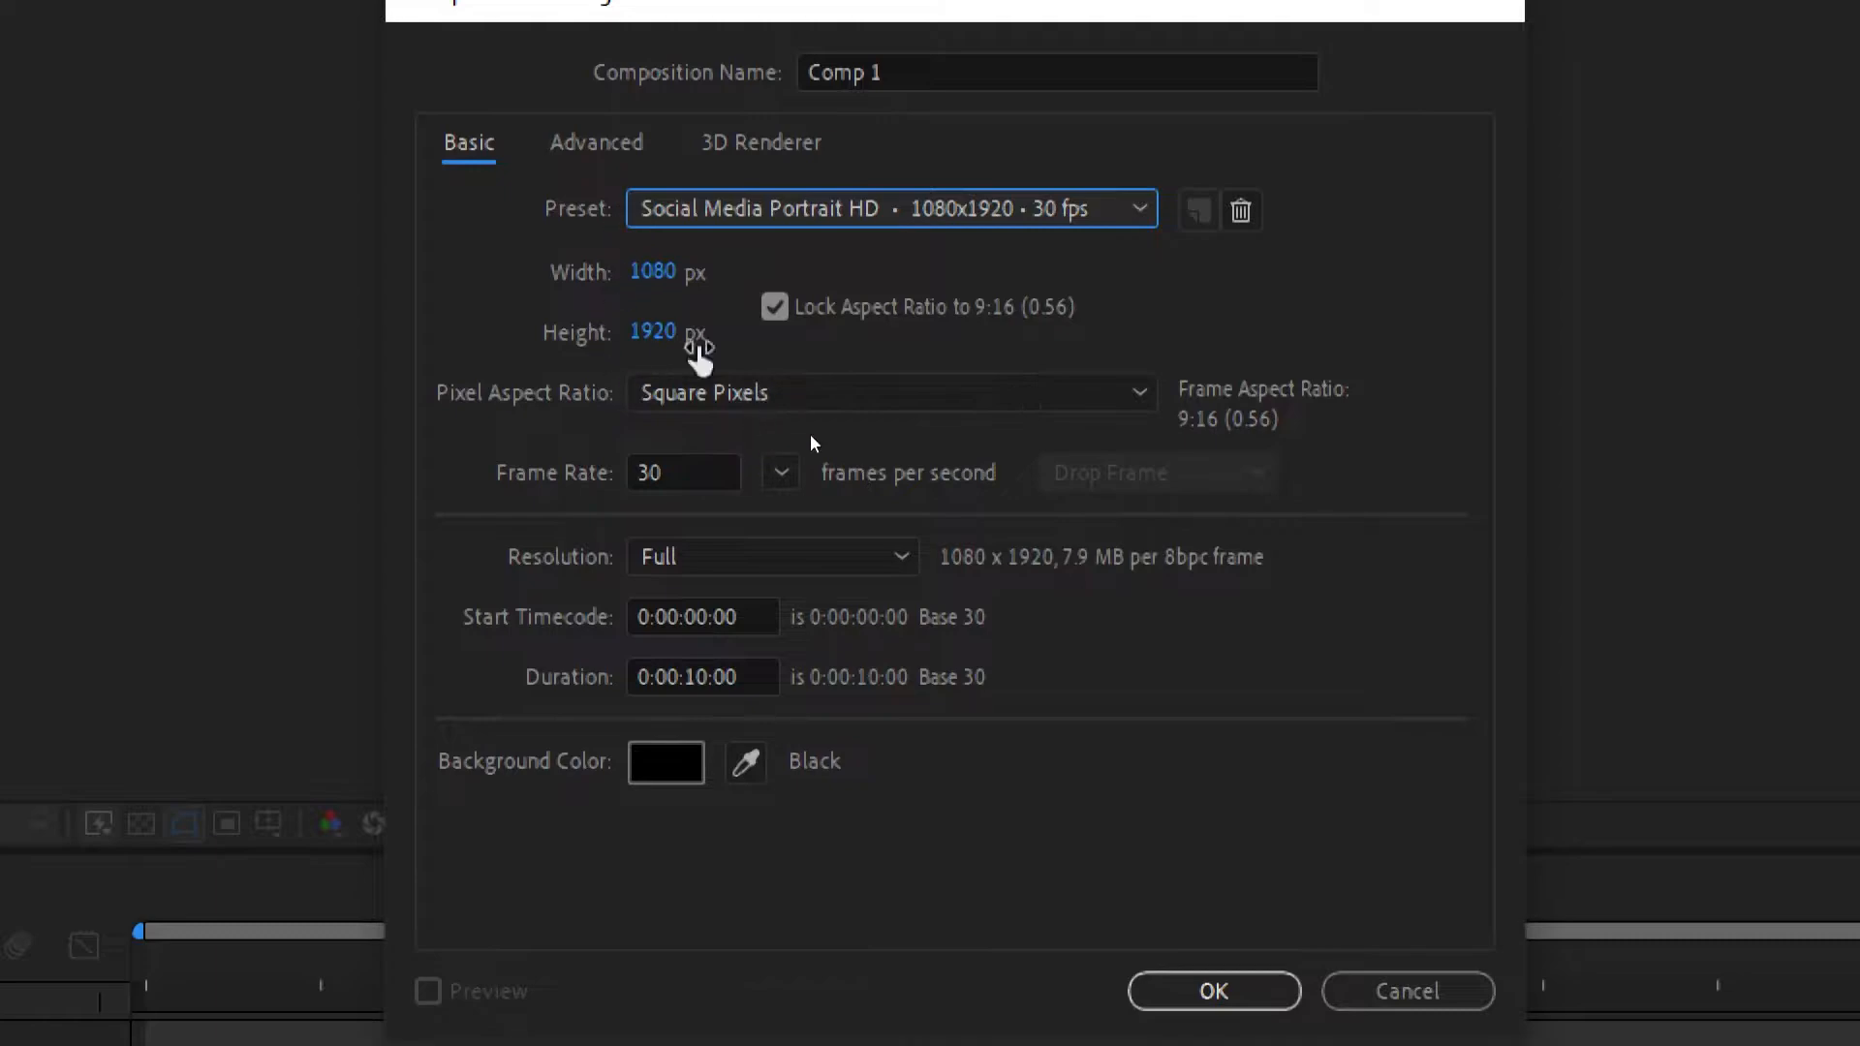
click(800, 221)
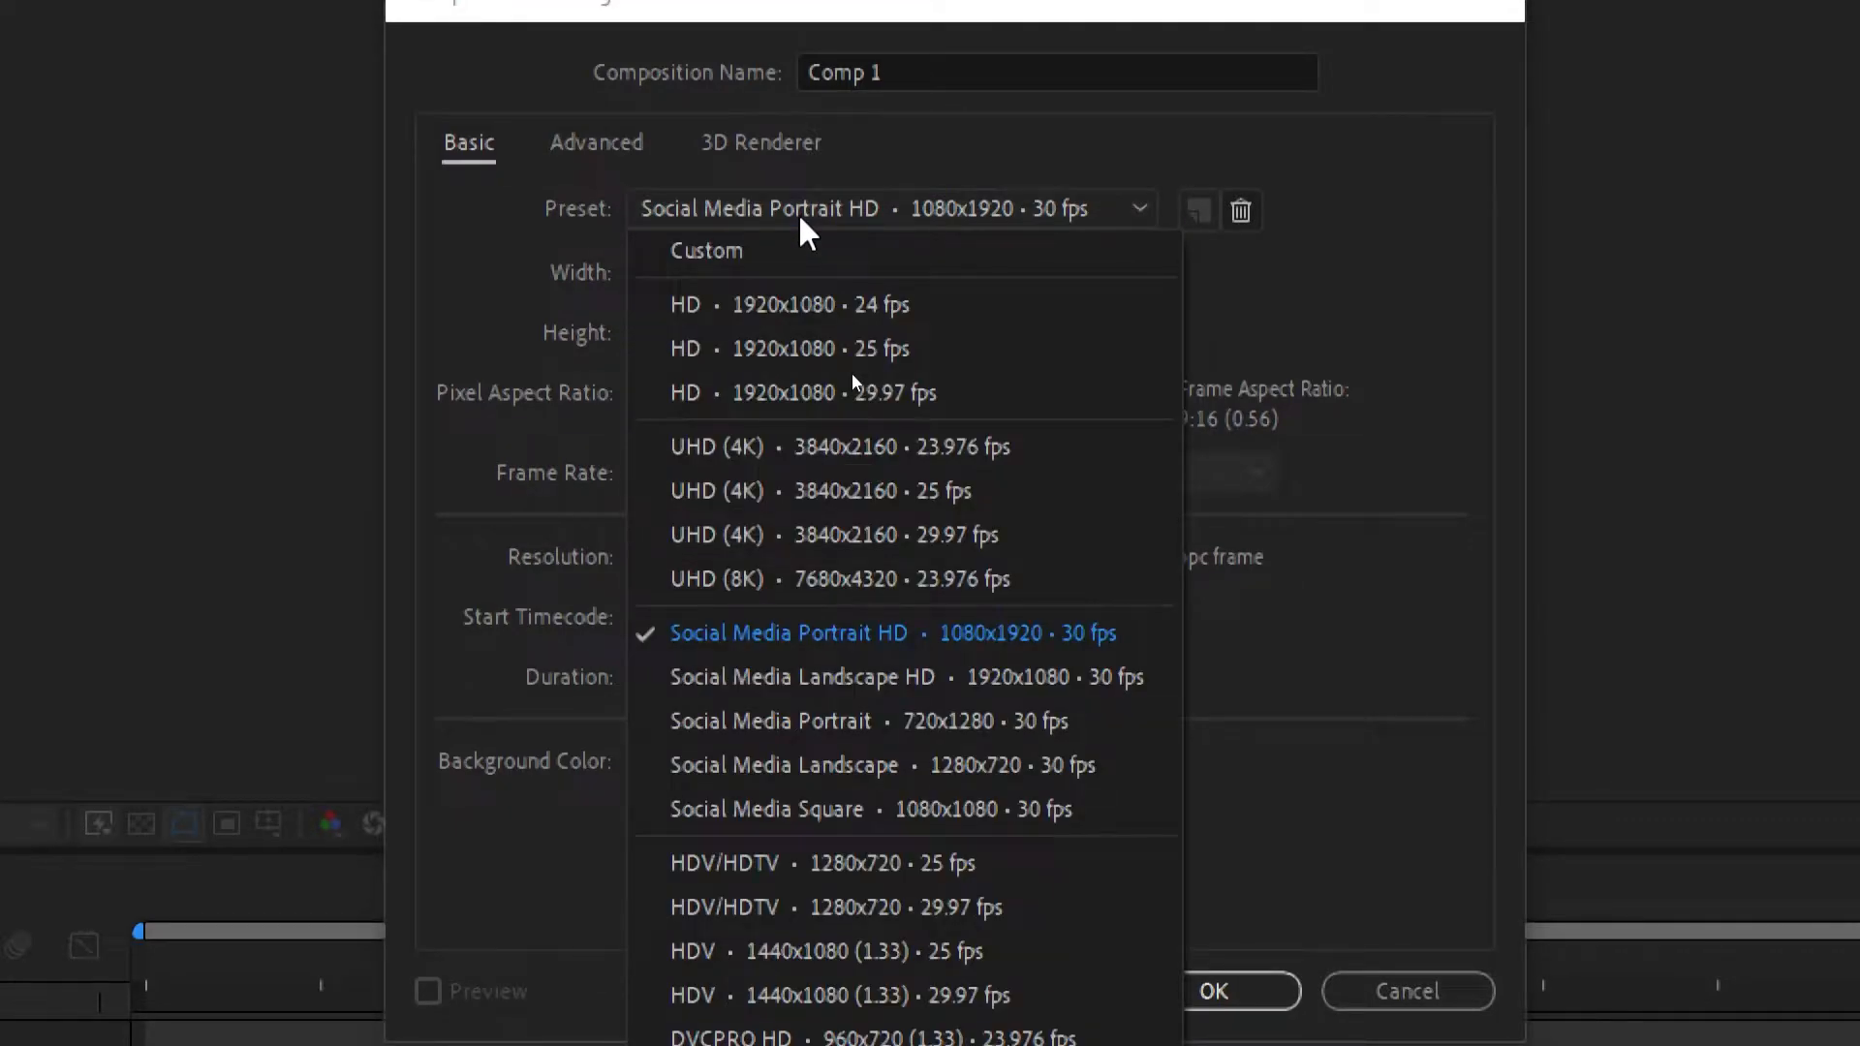
click(848, 683)
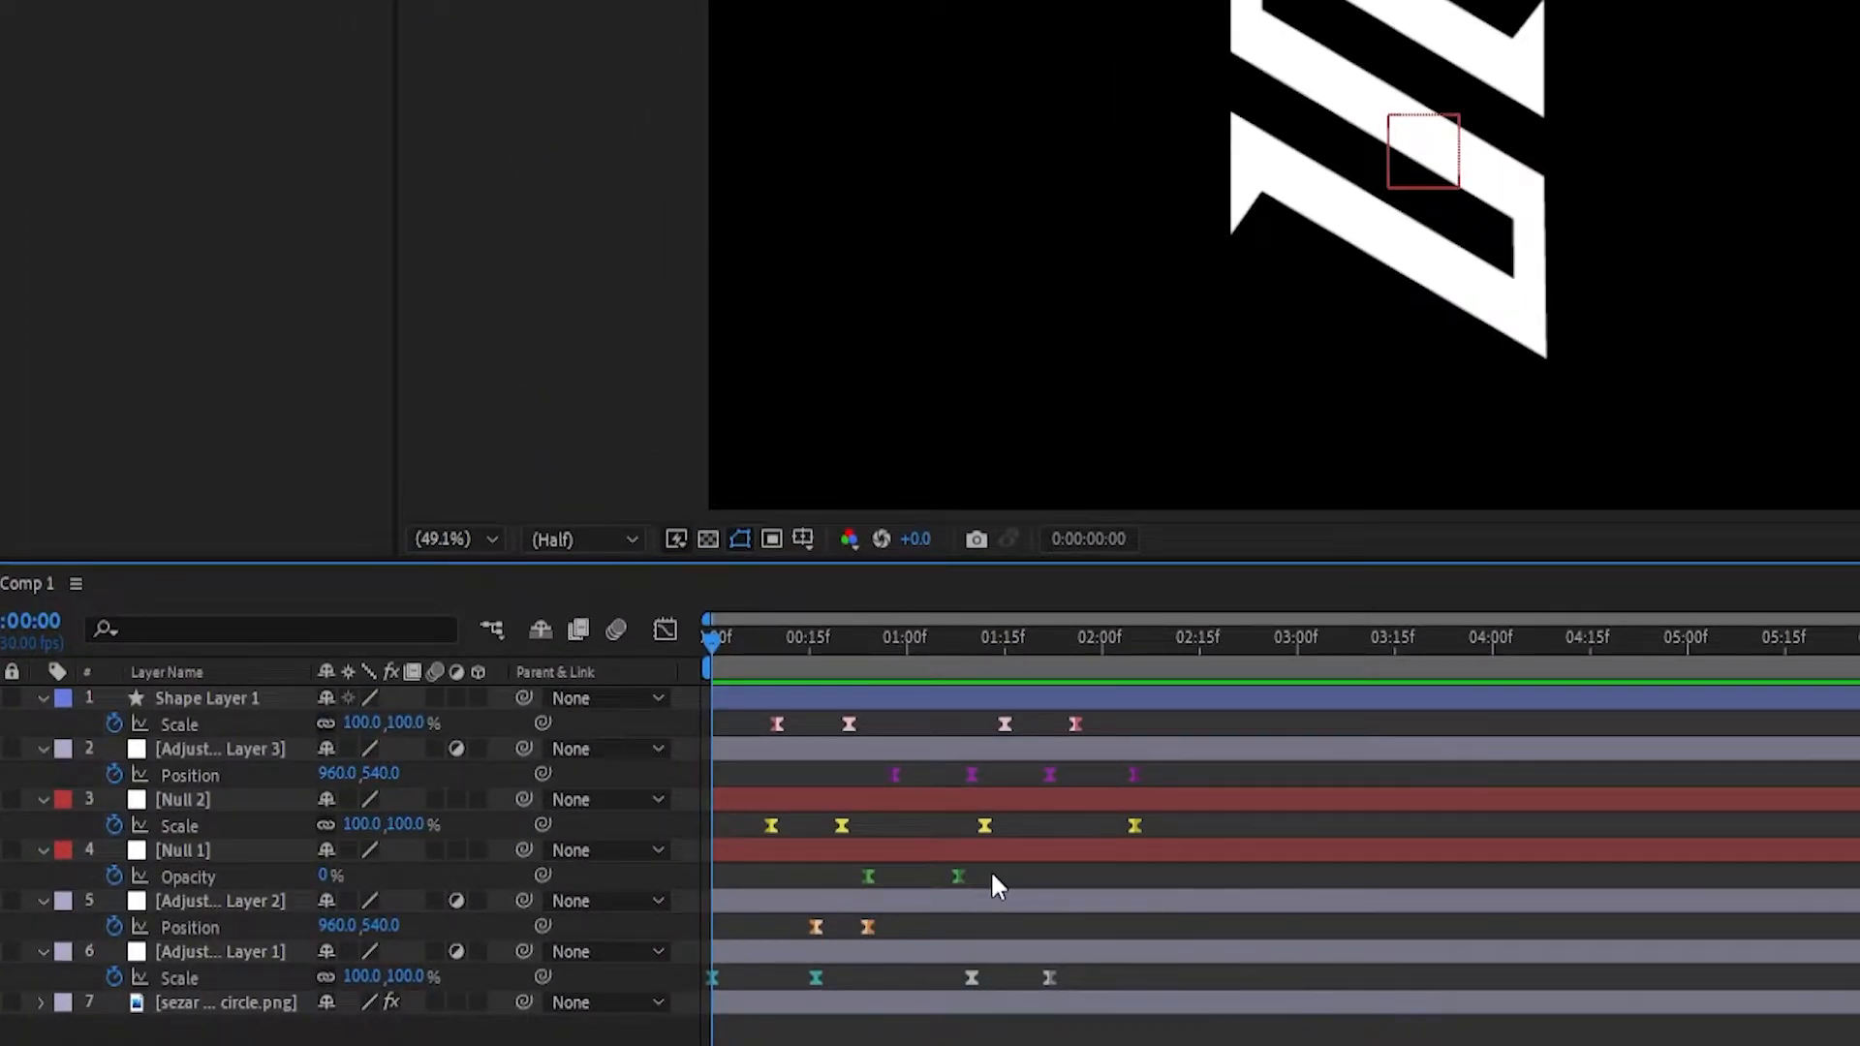
Examine the label colours available for the two opacity keyframes of Null 1
drag(992, 872, 860, 873)
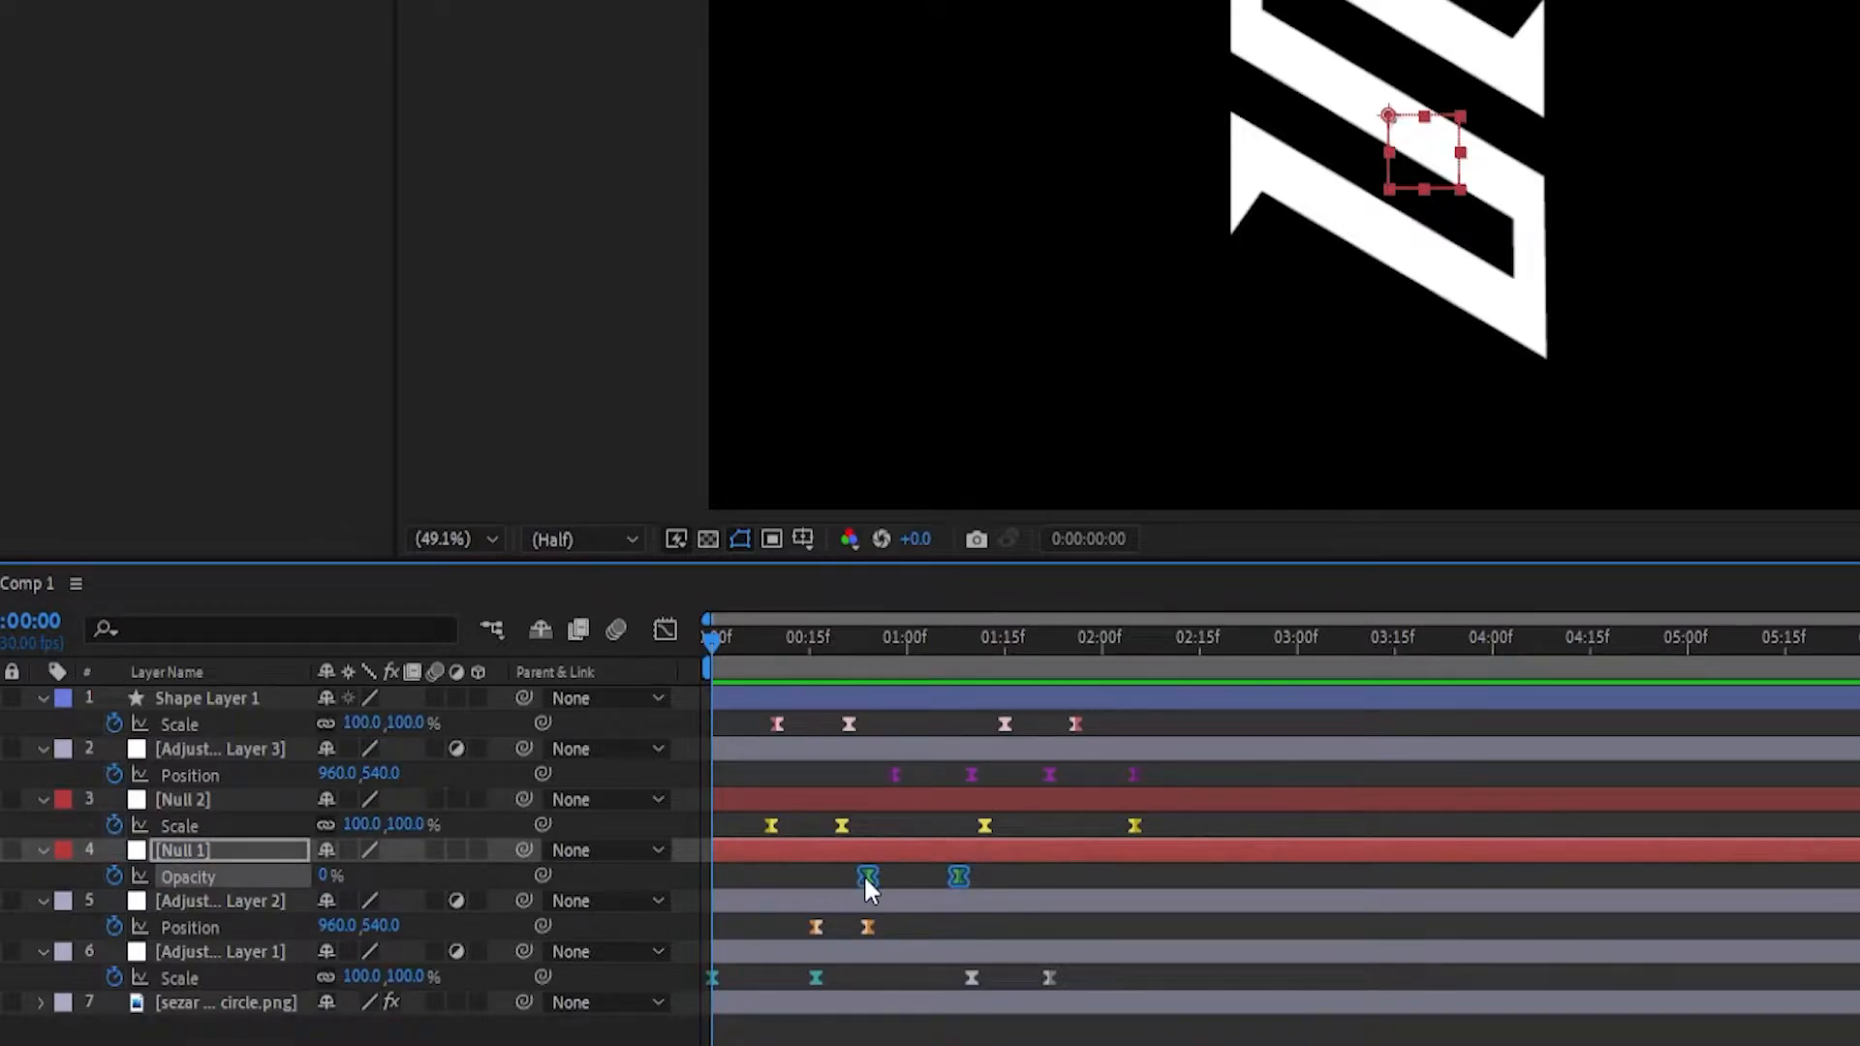
right_click(865, 877)
mouse_move(980, 539)
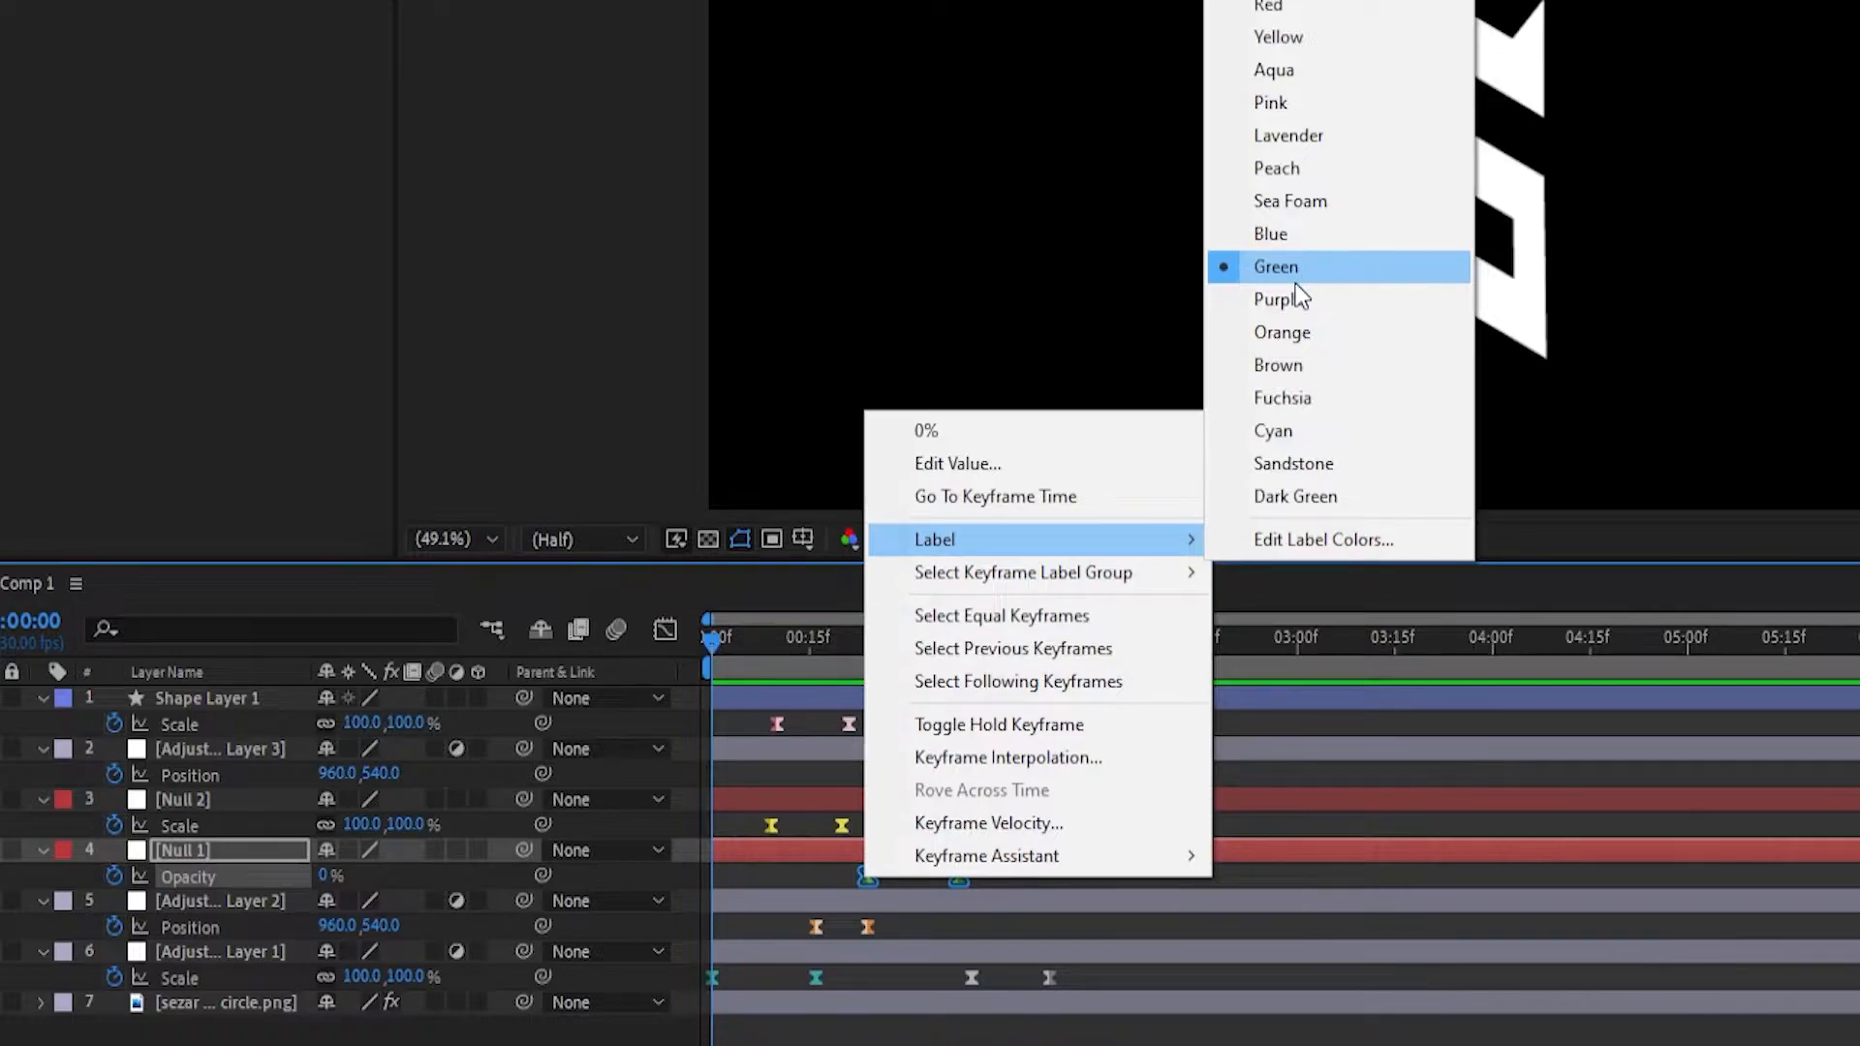
click(1246, 870)
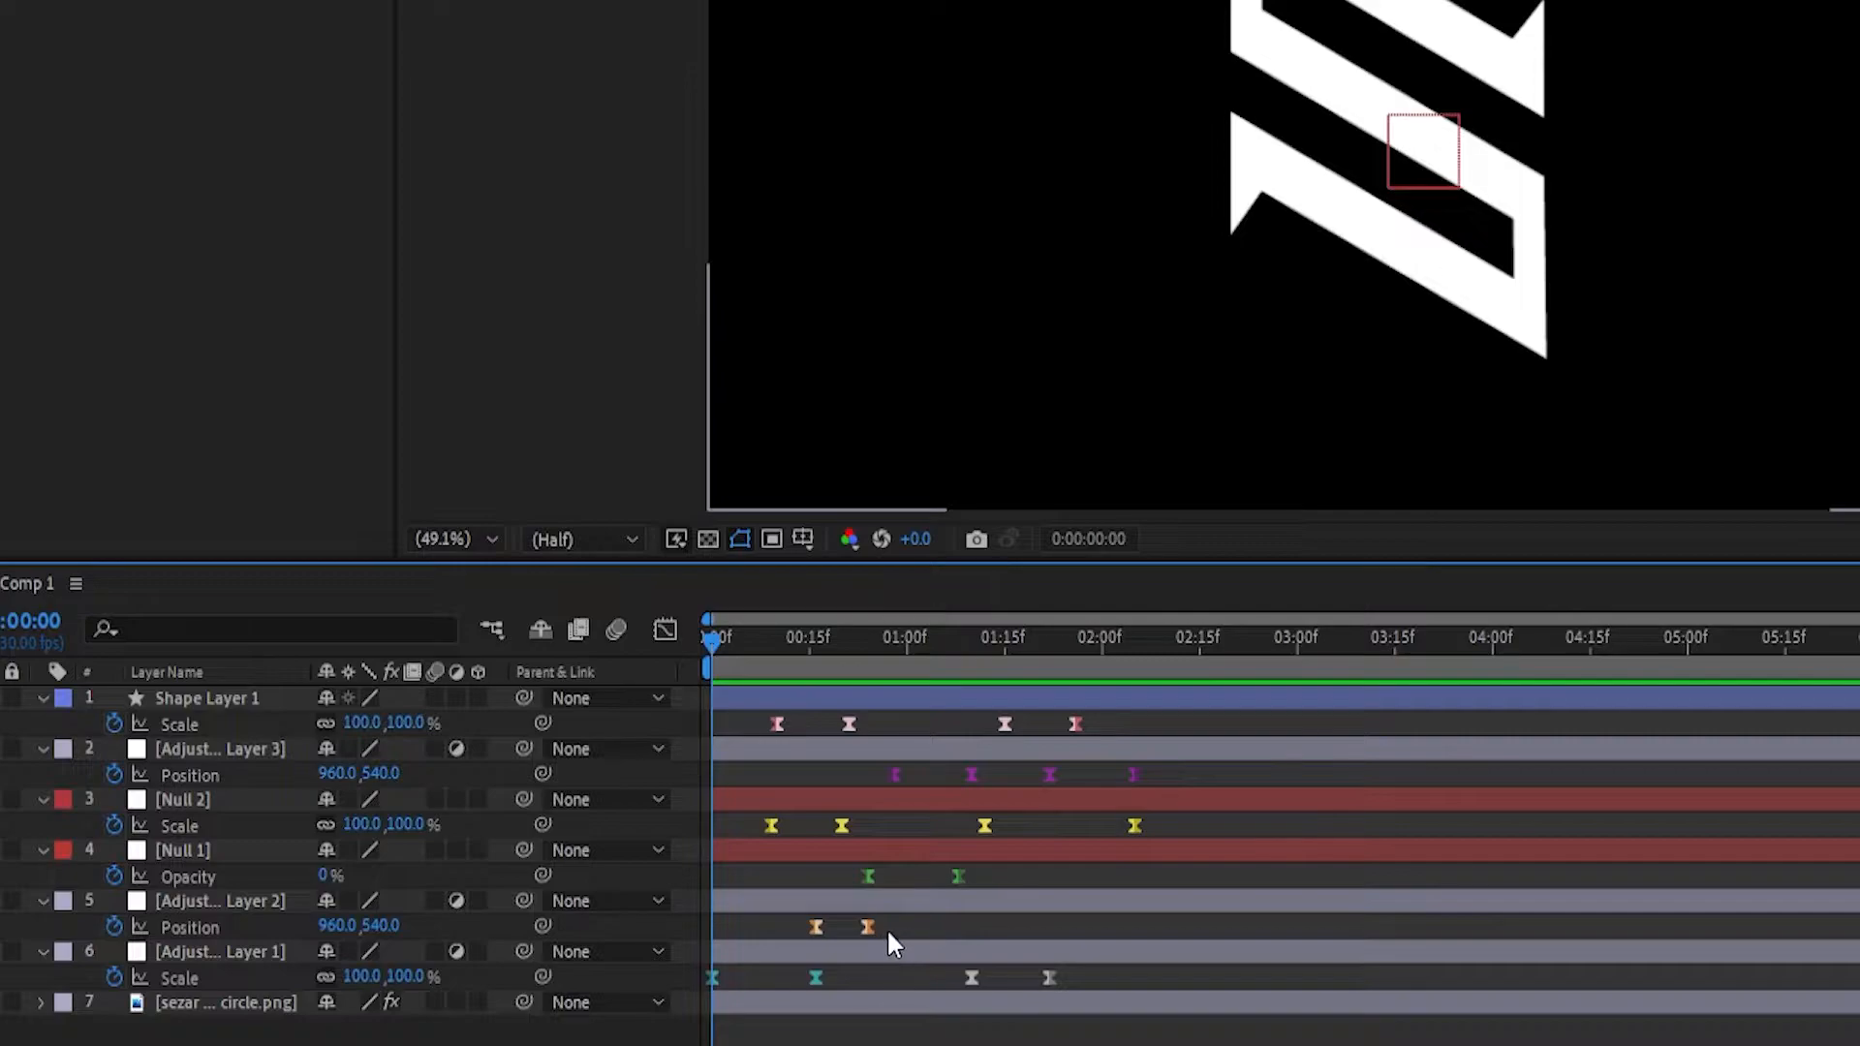
Label the two position keyframes of Adjustment Layer 2 Yellow
drag(895, 932, 807, 928)
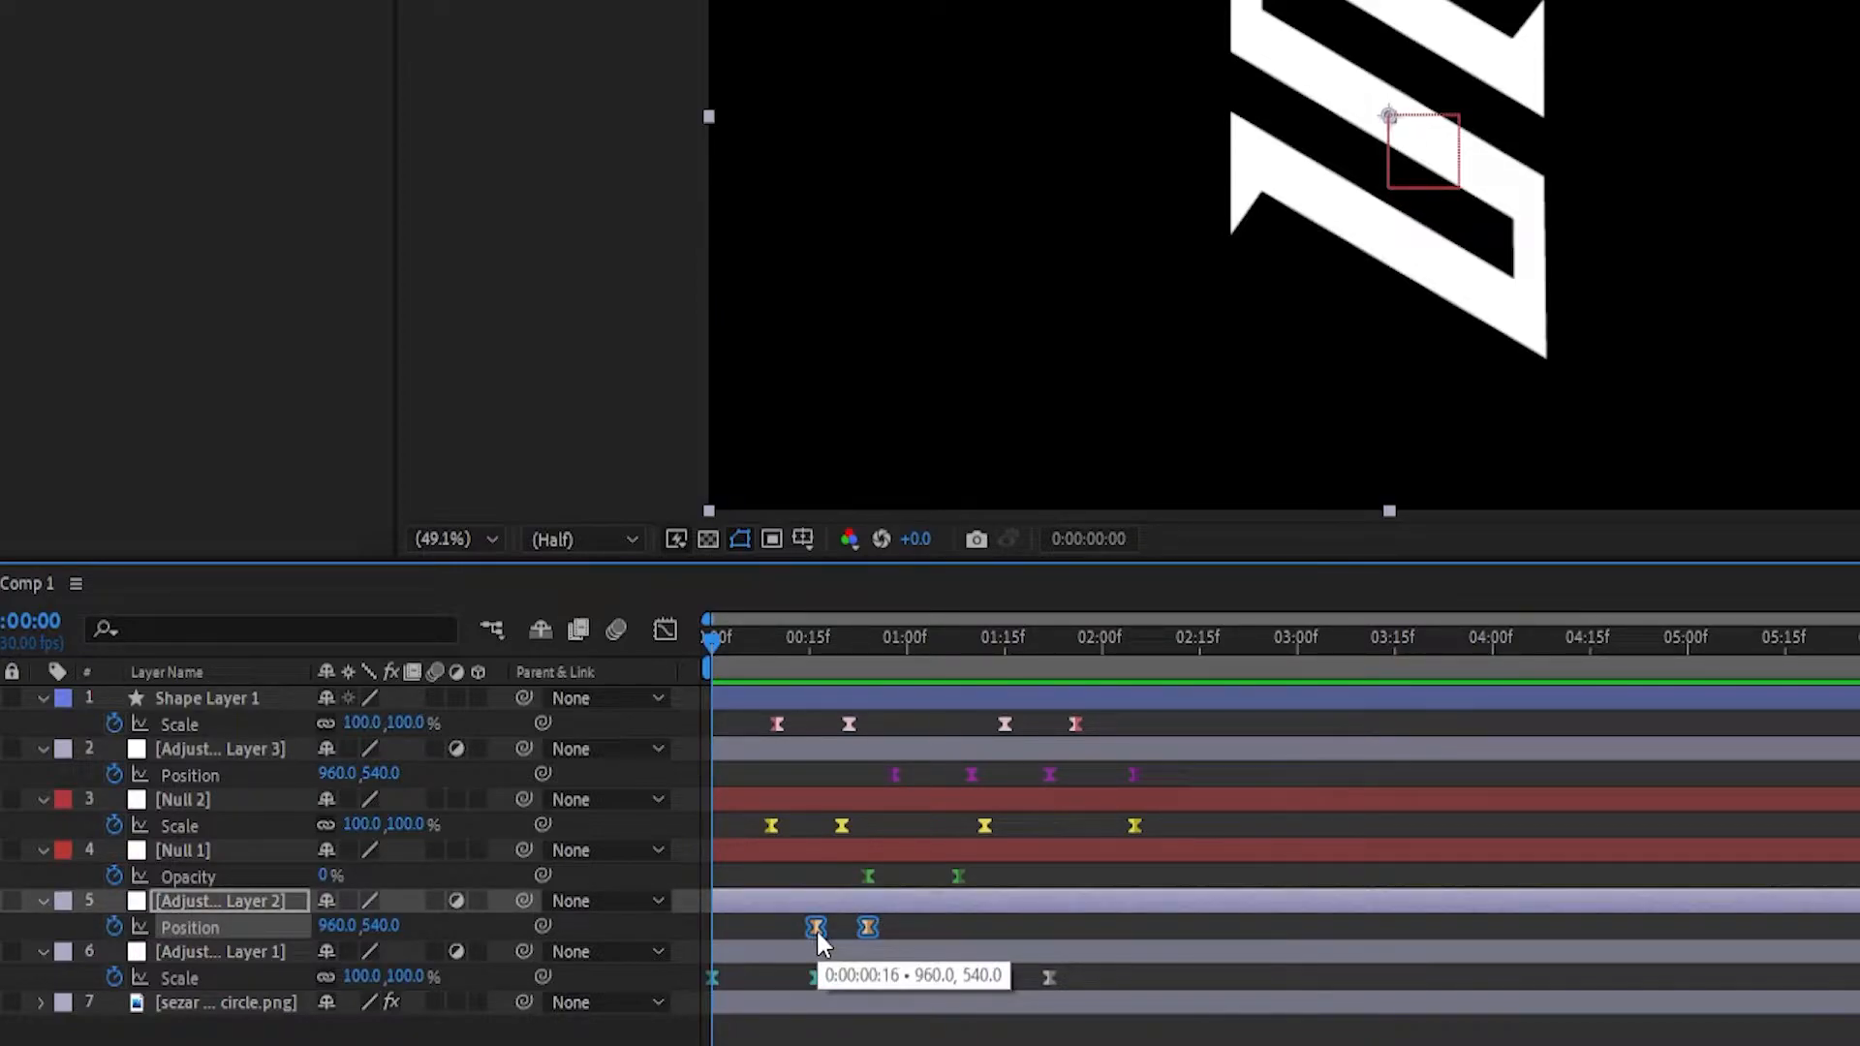
right_click(817, 932)
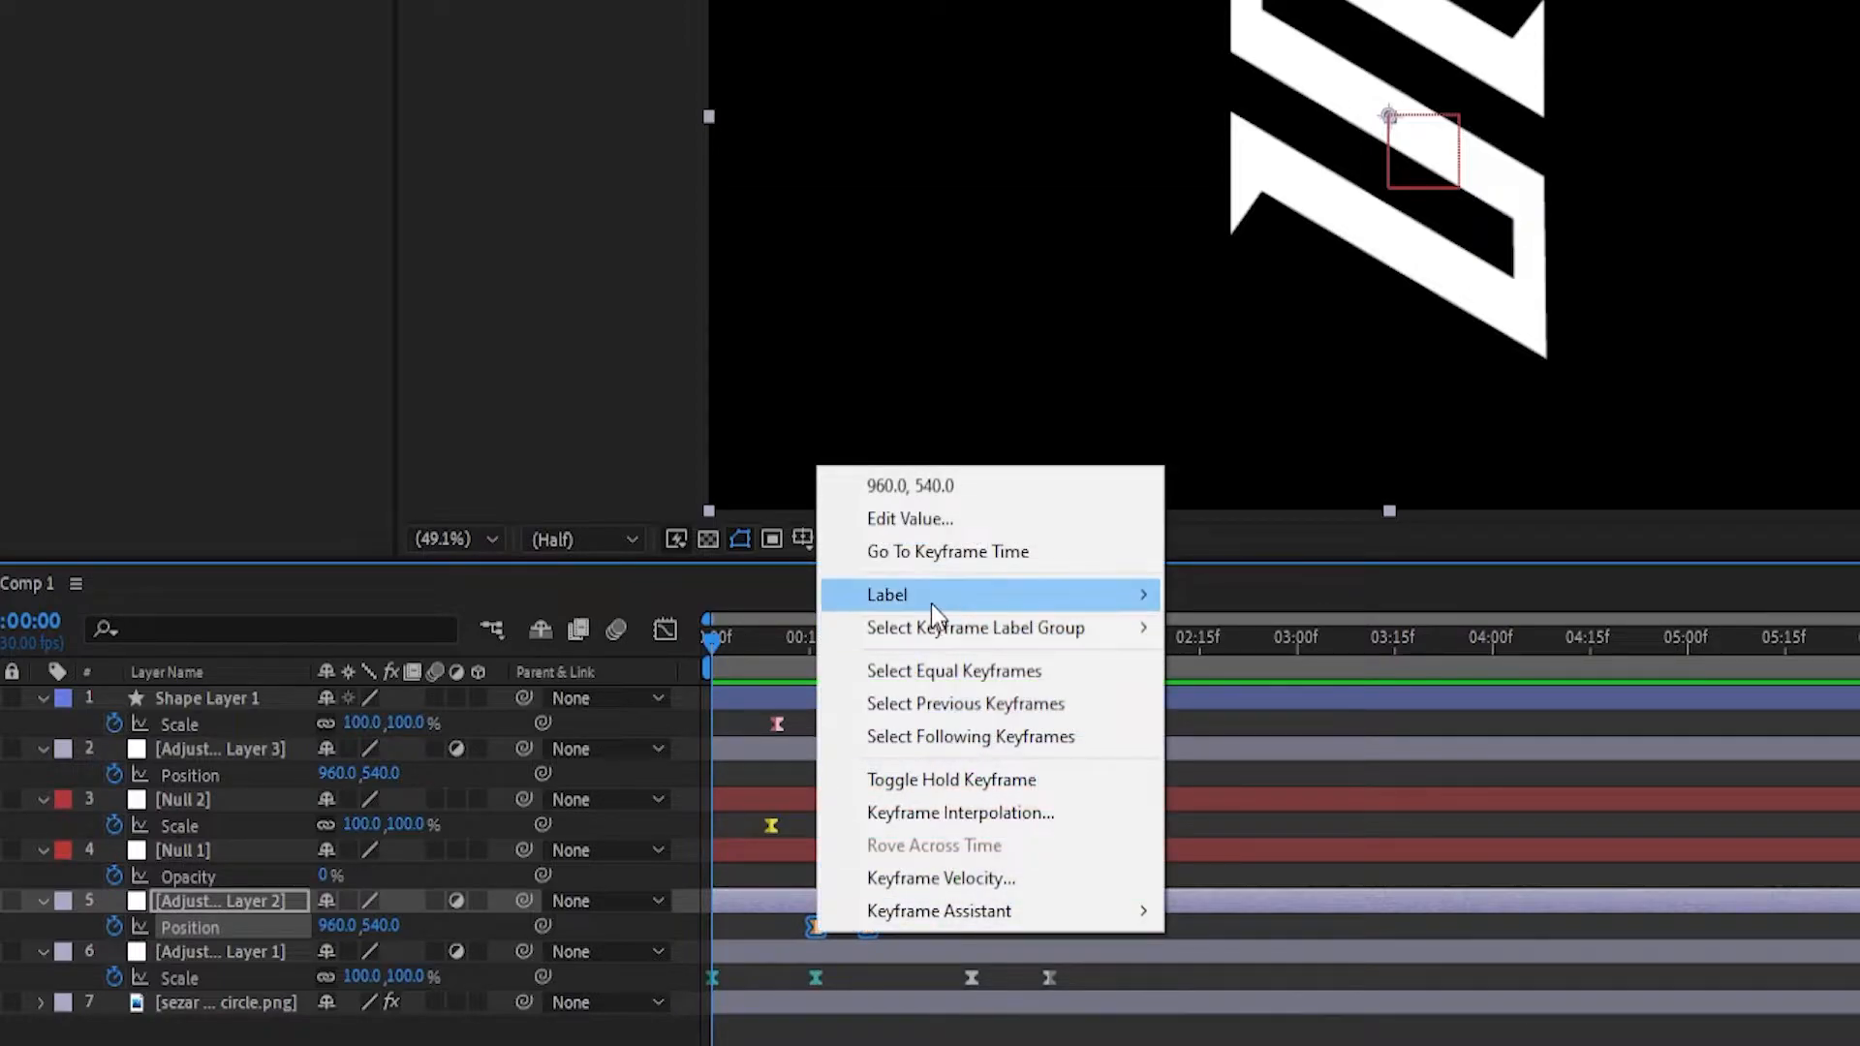
mouse_move(932, 602)
click(1244, 96)
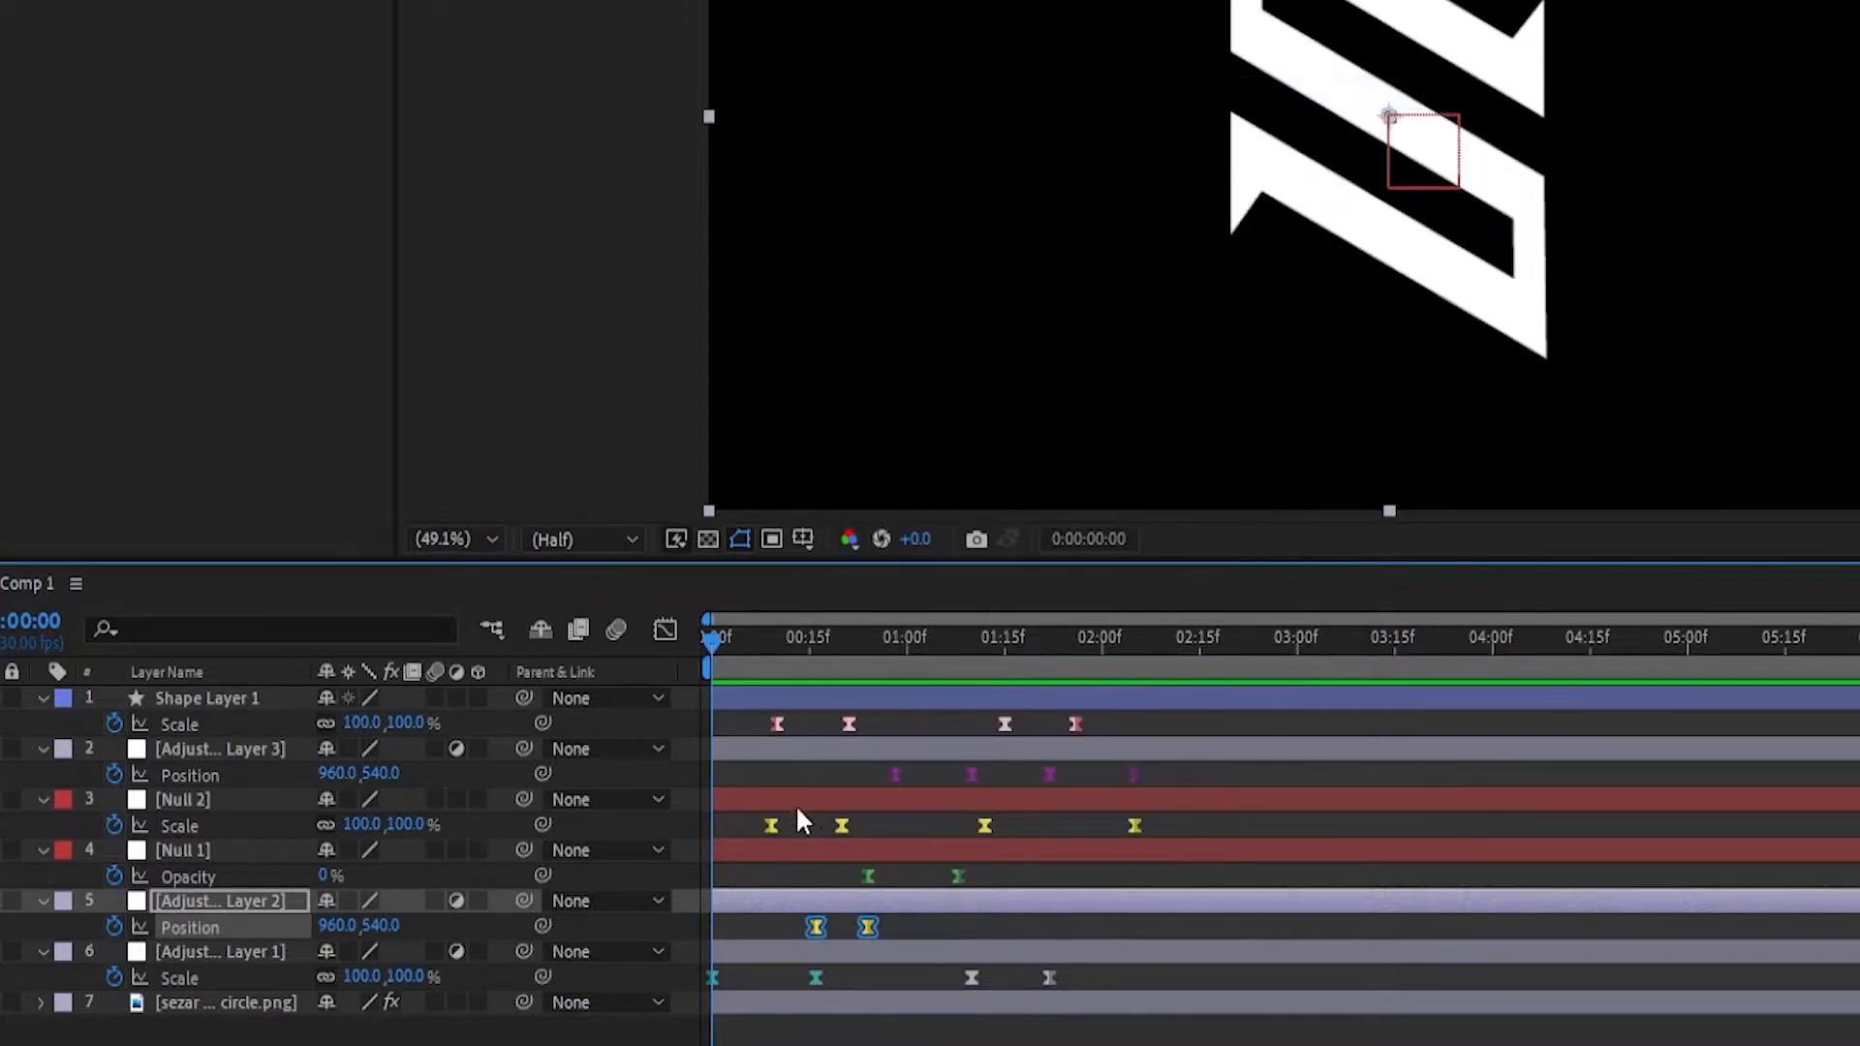
Select the visible yellow-labelled keyframes on all layers as a group and shift them forward in time by about 5 frames
drag(749, 819, 1148, 840)
click(978, 920)
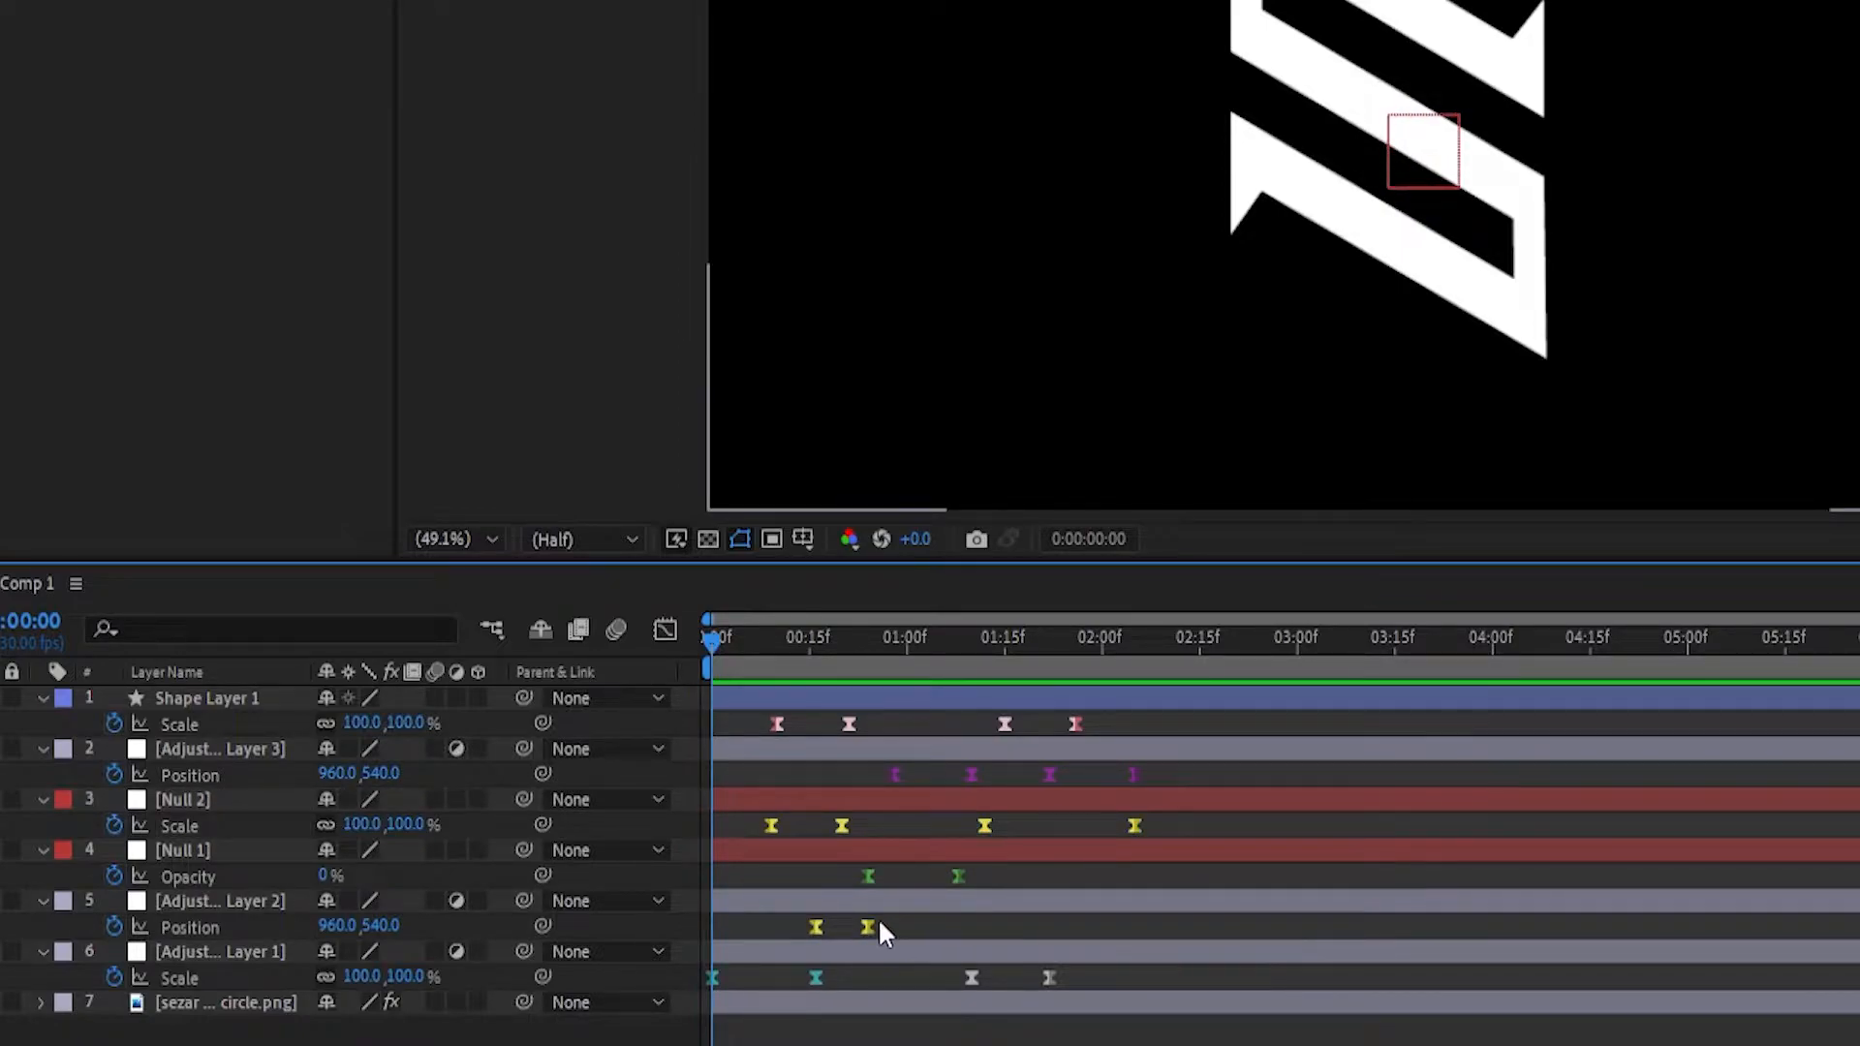
drag(891, 929, 768, 947)
right_click(868, 929)
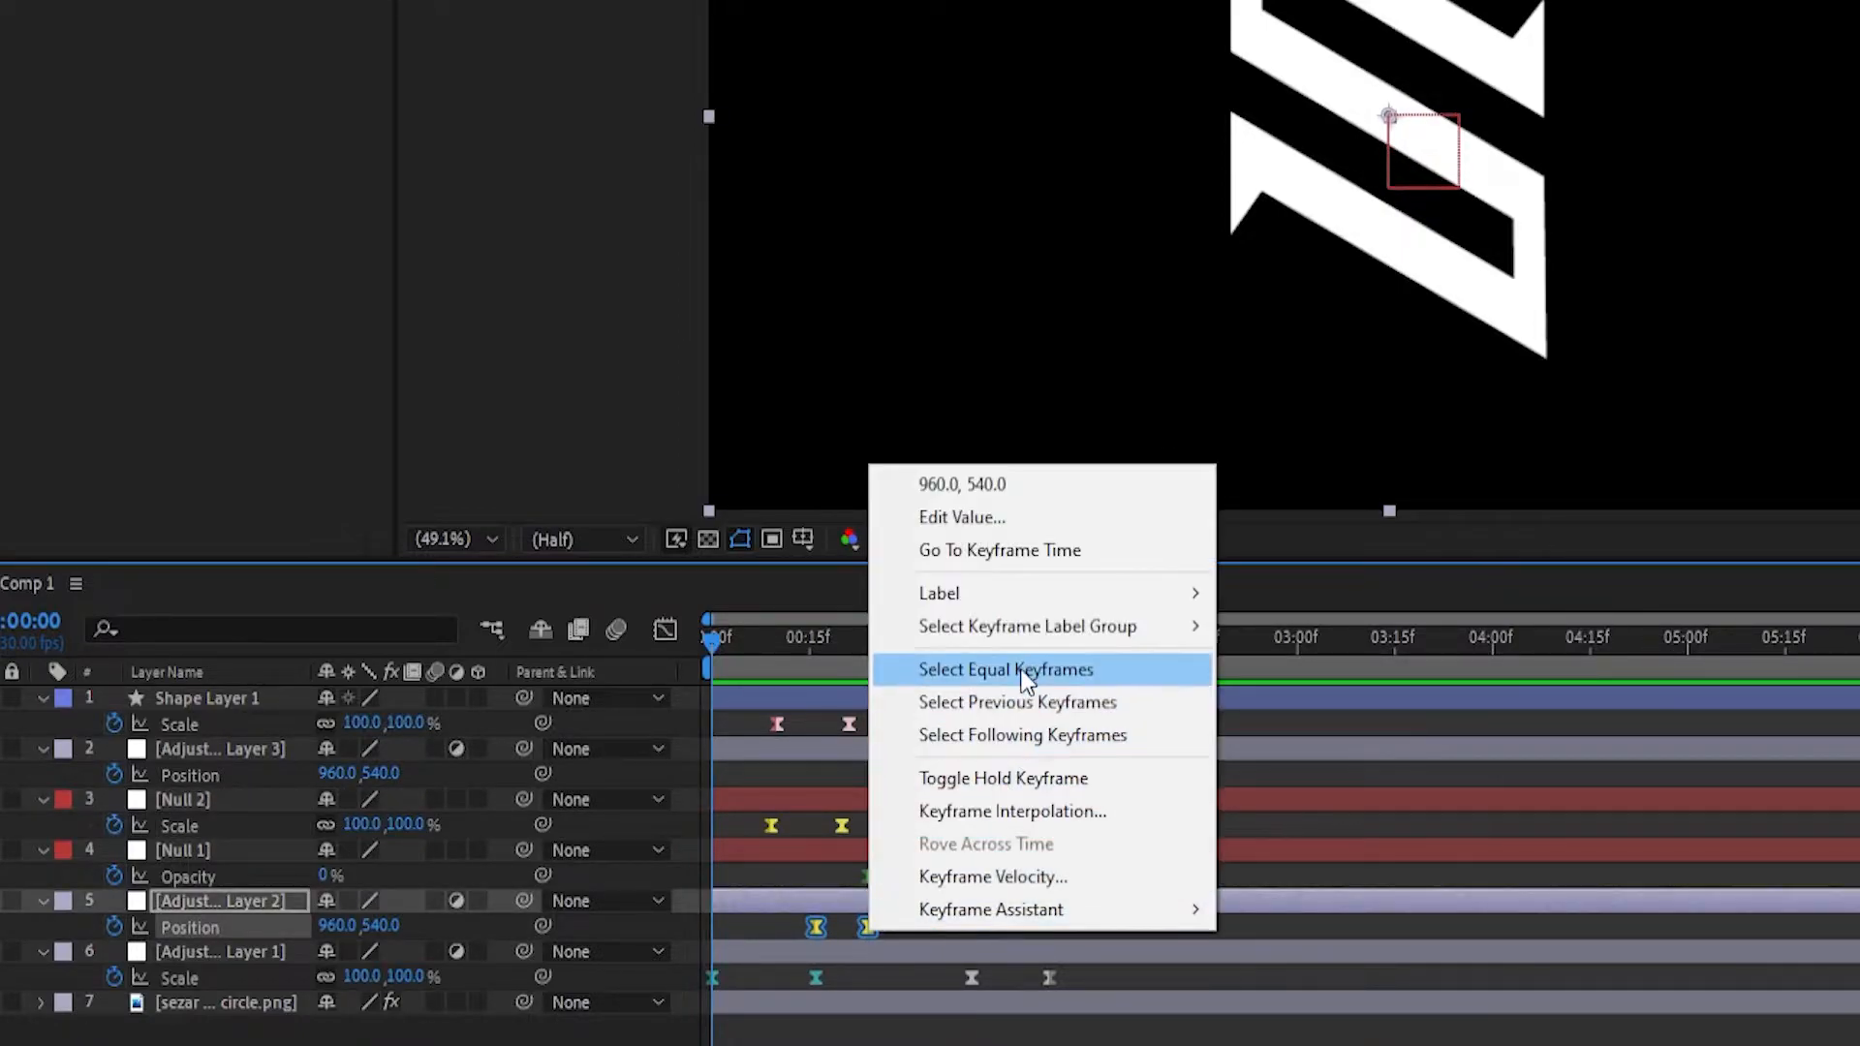
mouse_move(1024, 630)
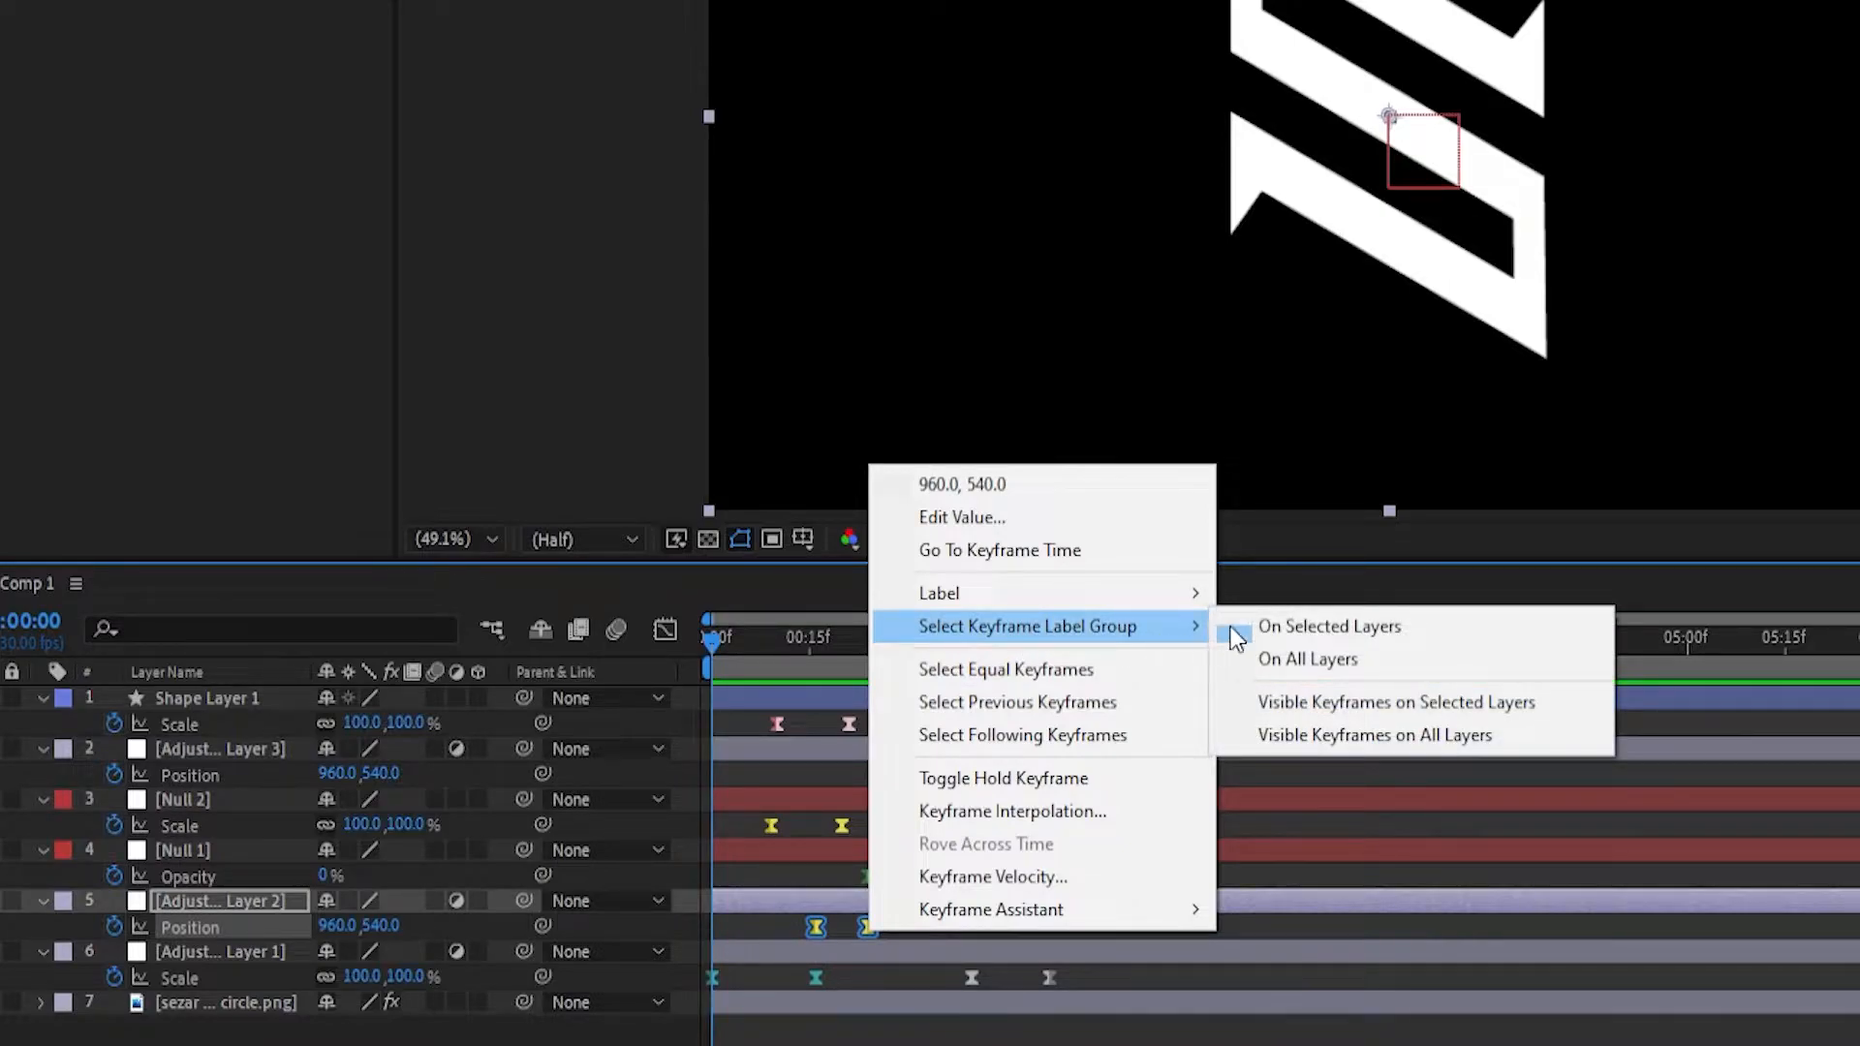
click(1321, 736)
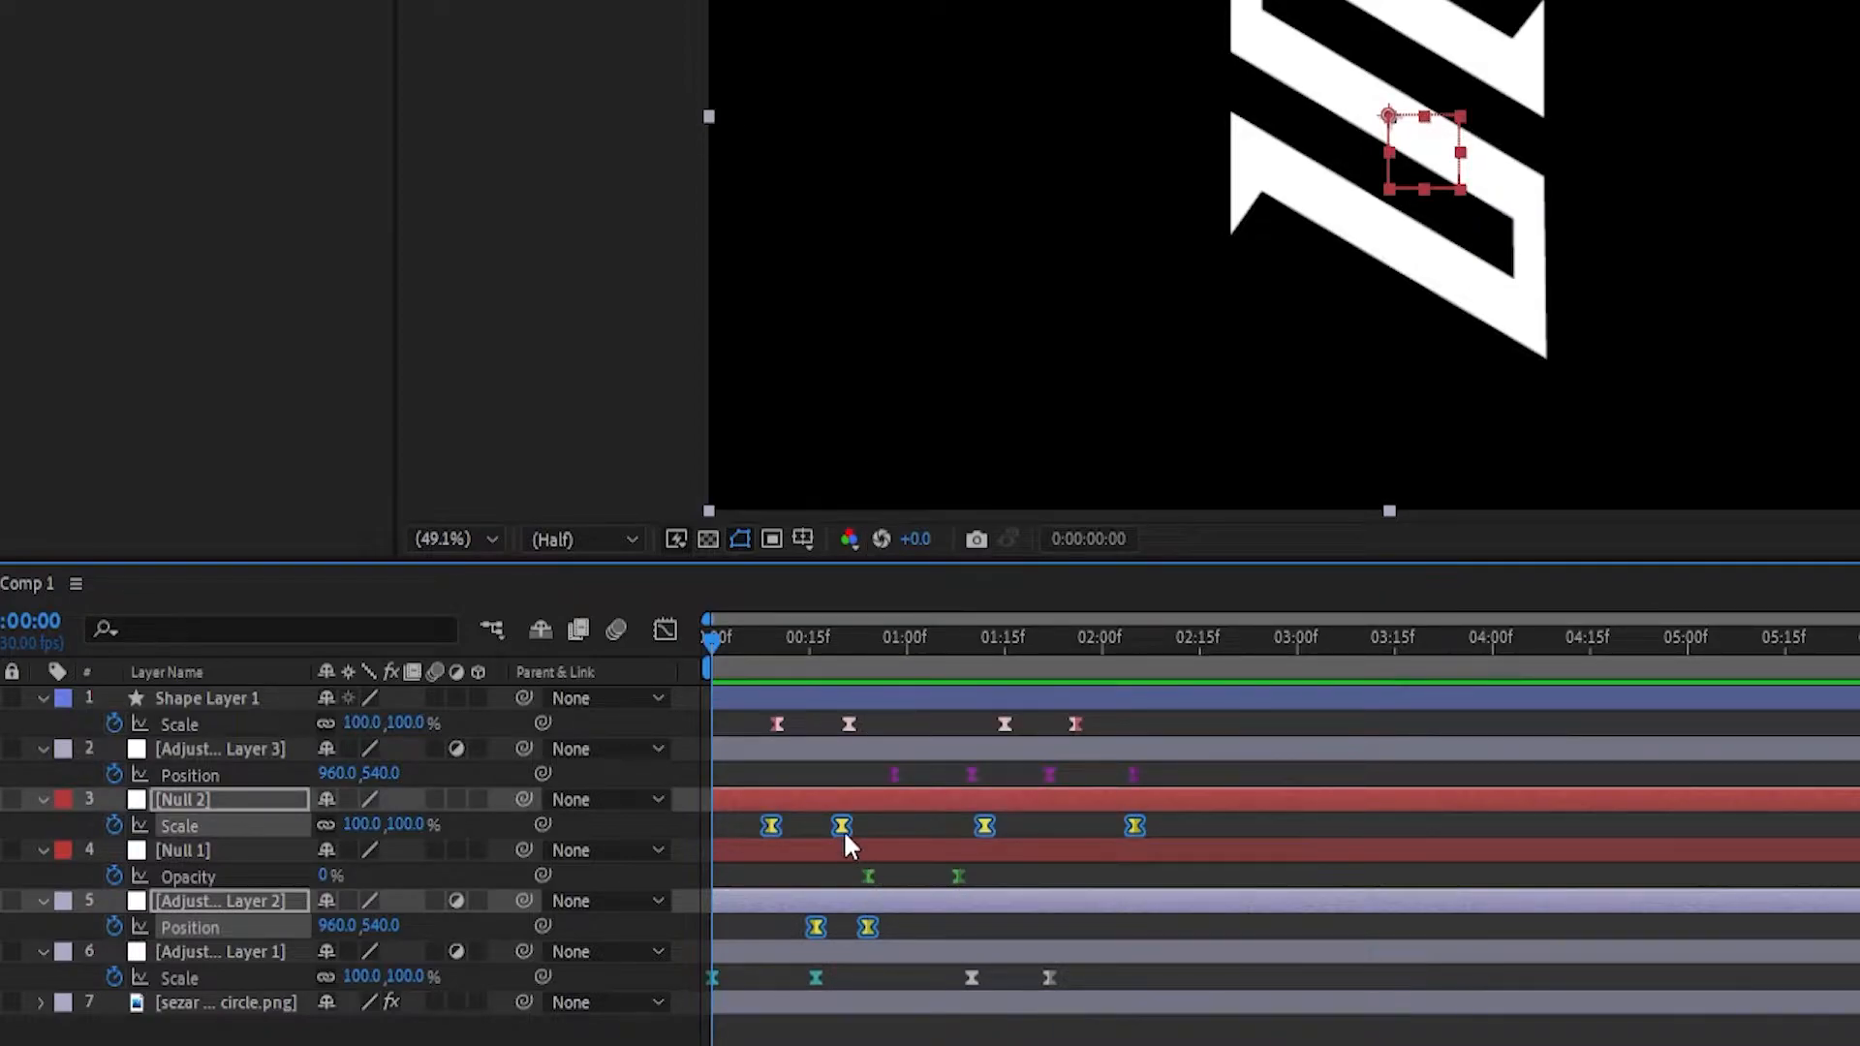
drag(841, 831, 877, 854)
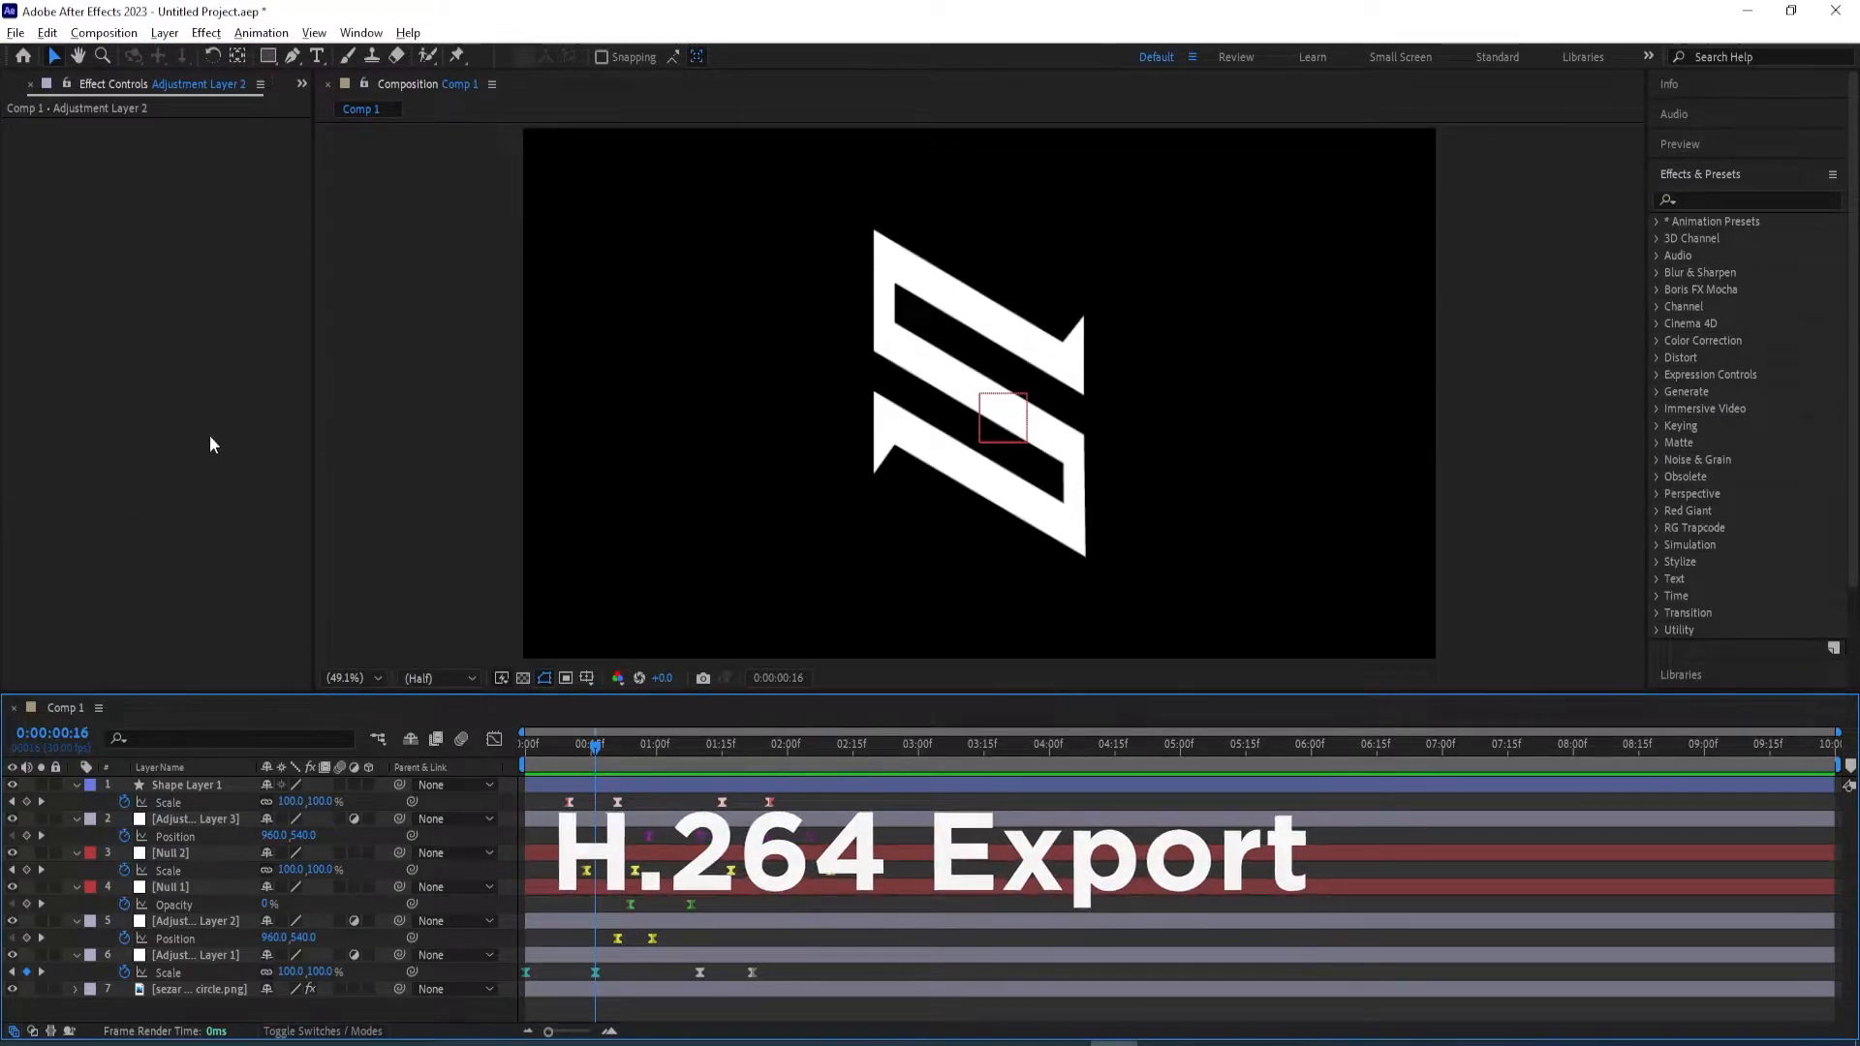
Add Comp 1 to the render queue and delete the duplicate queue item
click(106, 34)
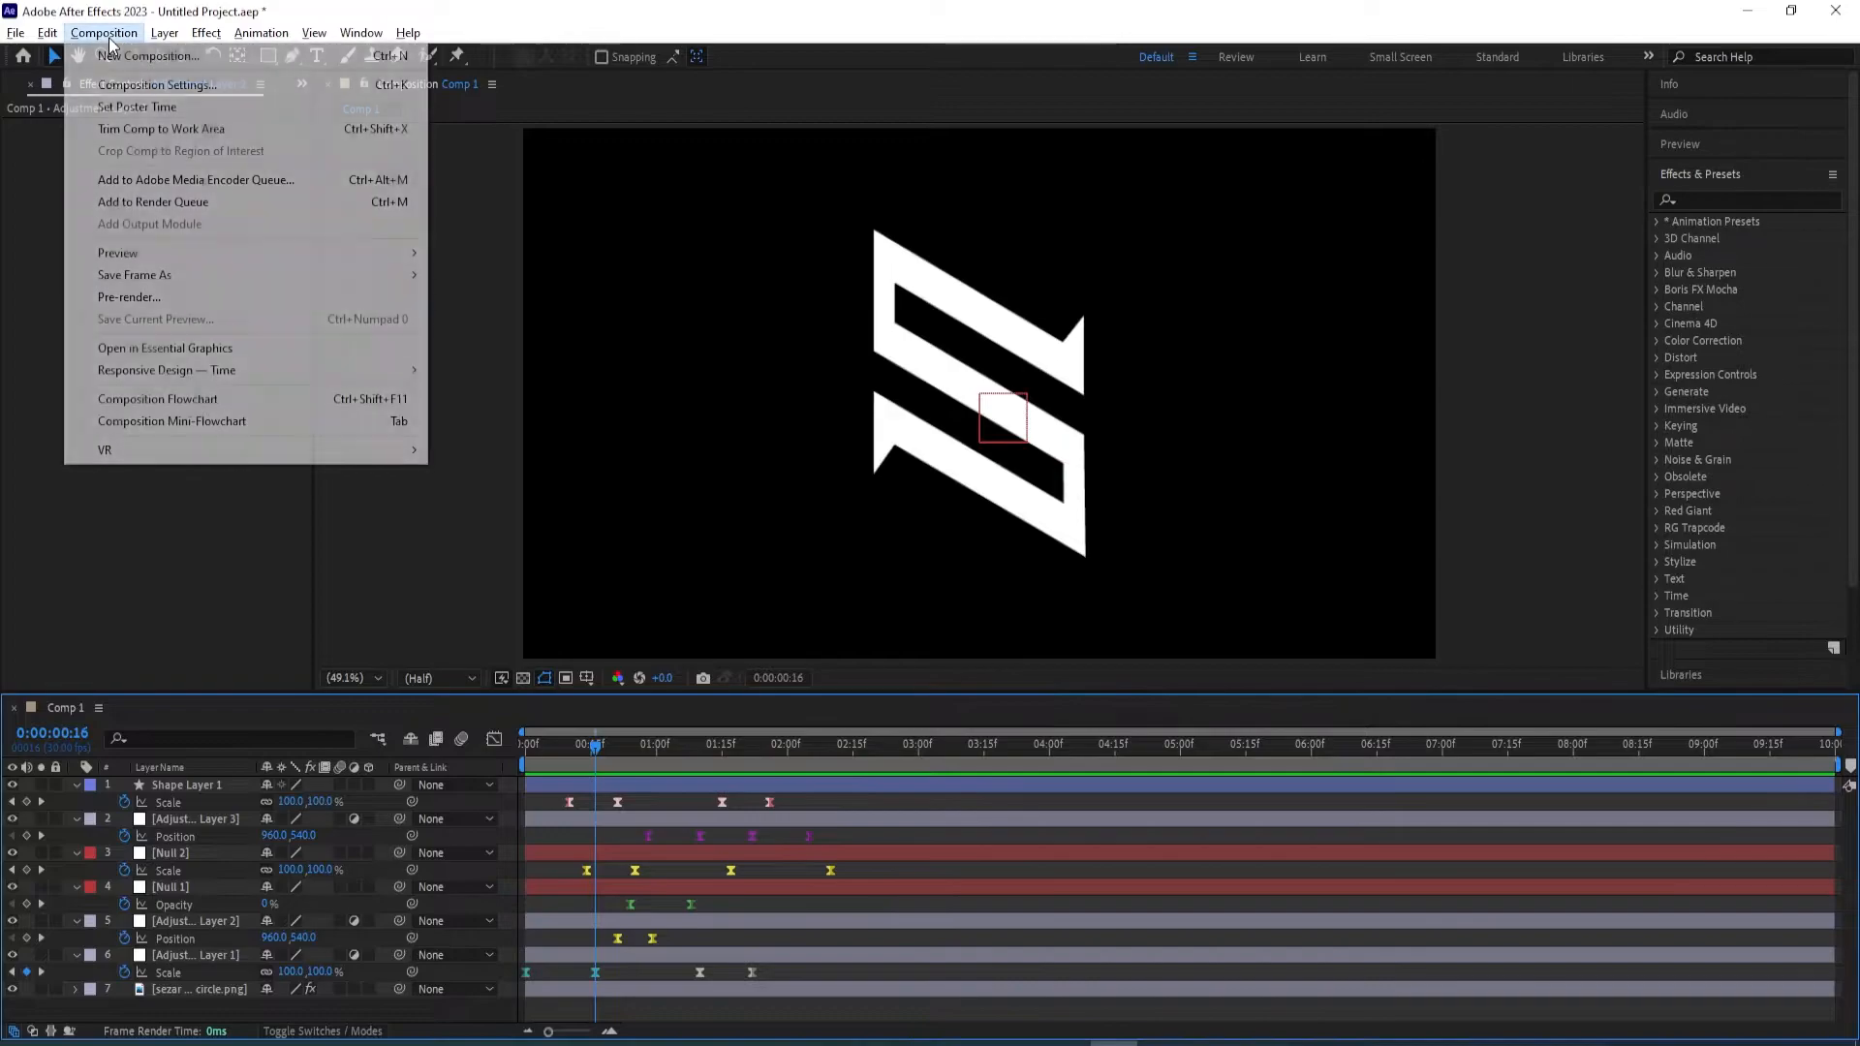
click(161, 202)
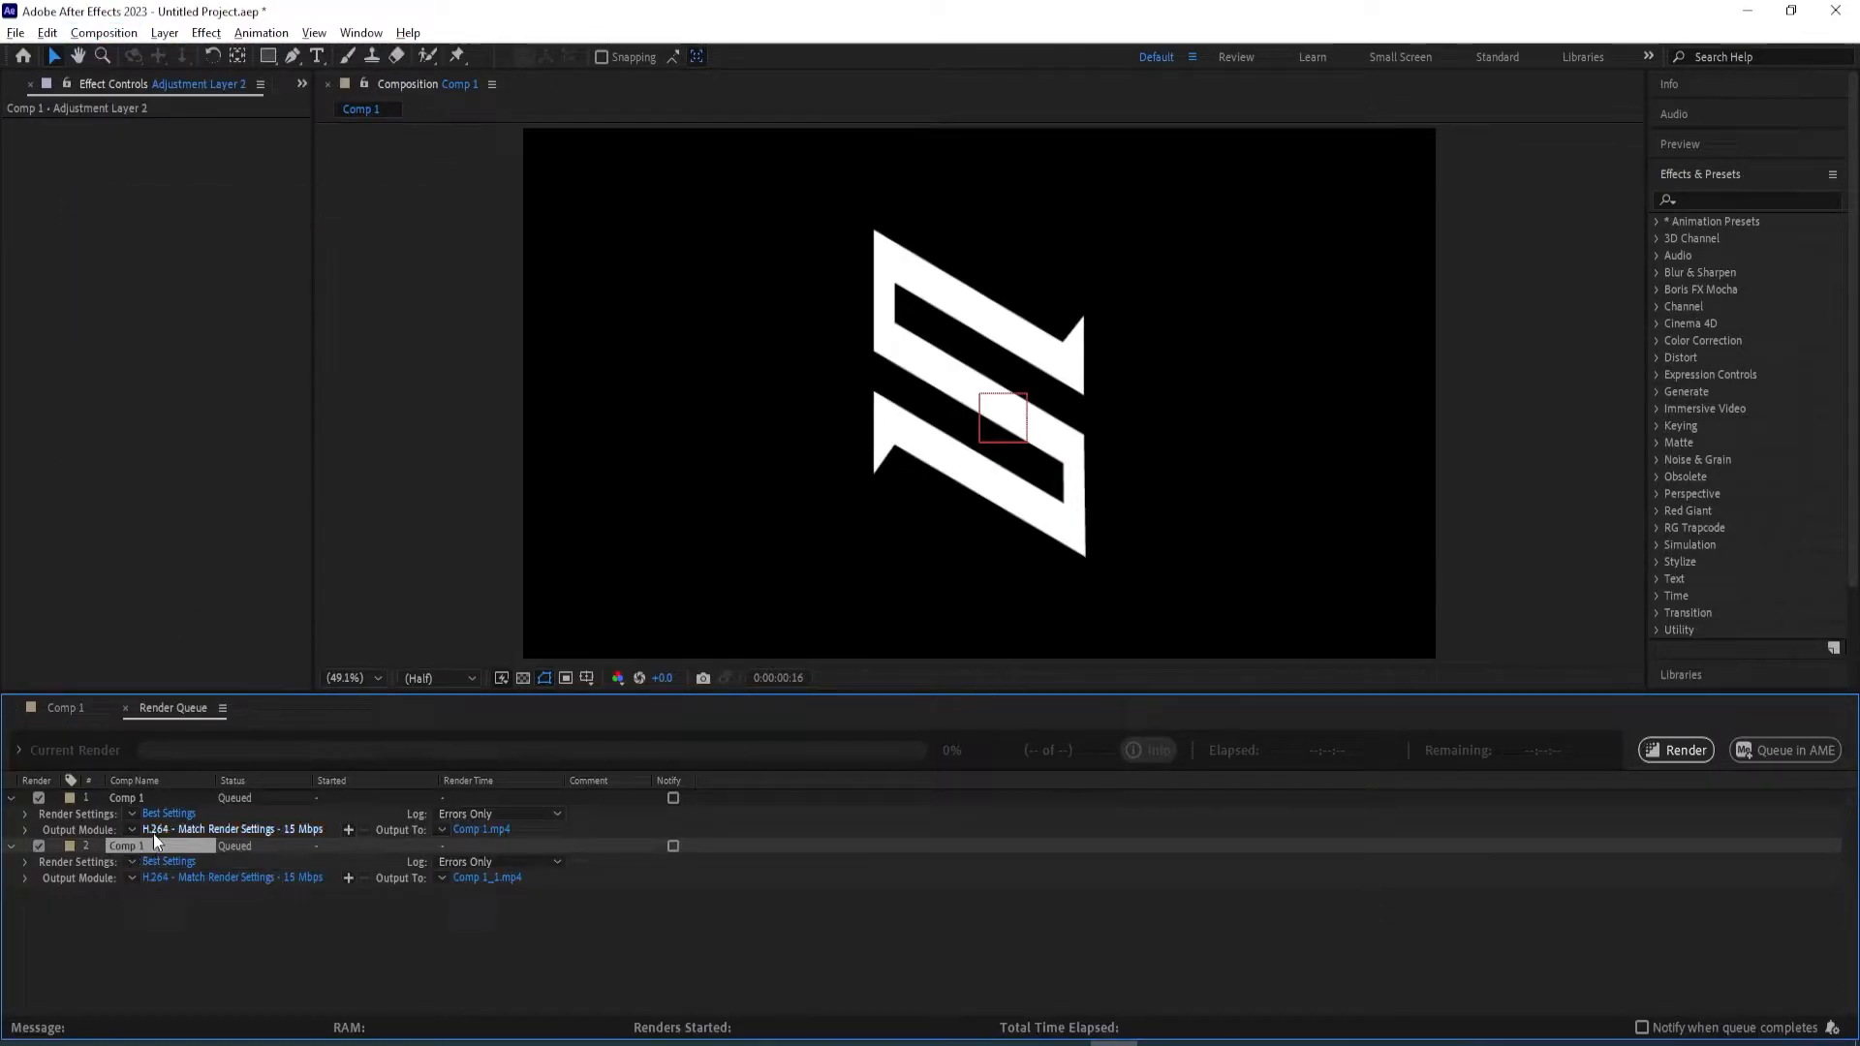
key(Delete)
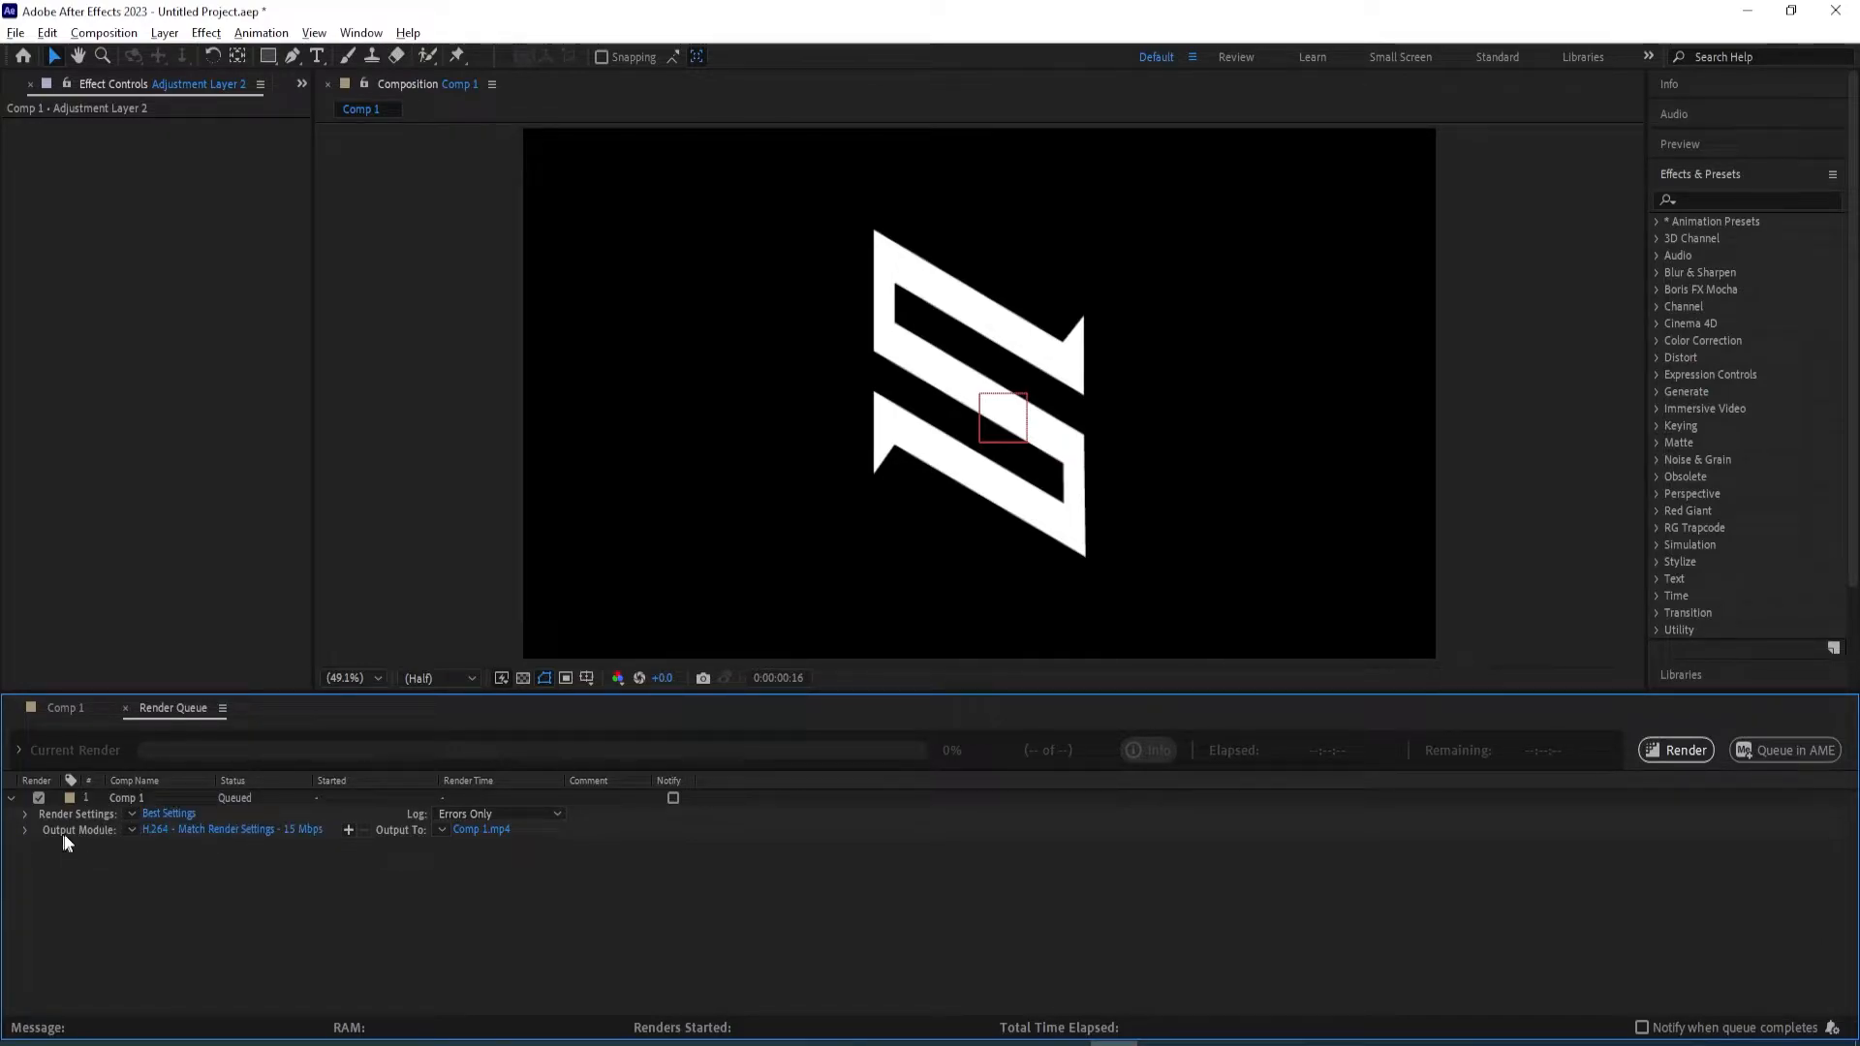
Accept H.264 and its format options for the queued composition's output module, and look through the available output module templates
click(188, 833)
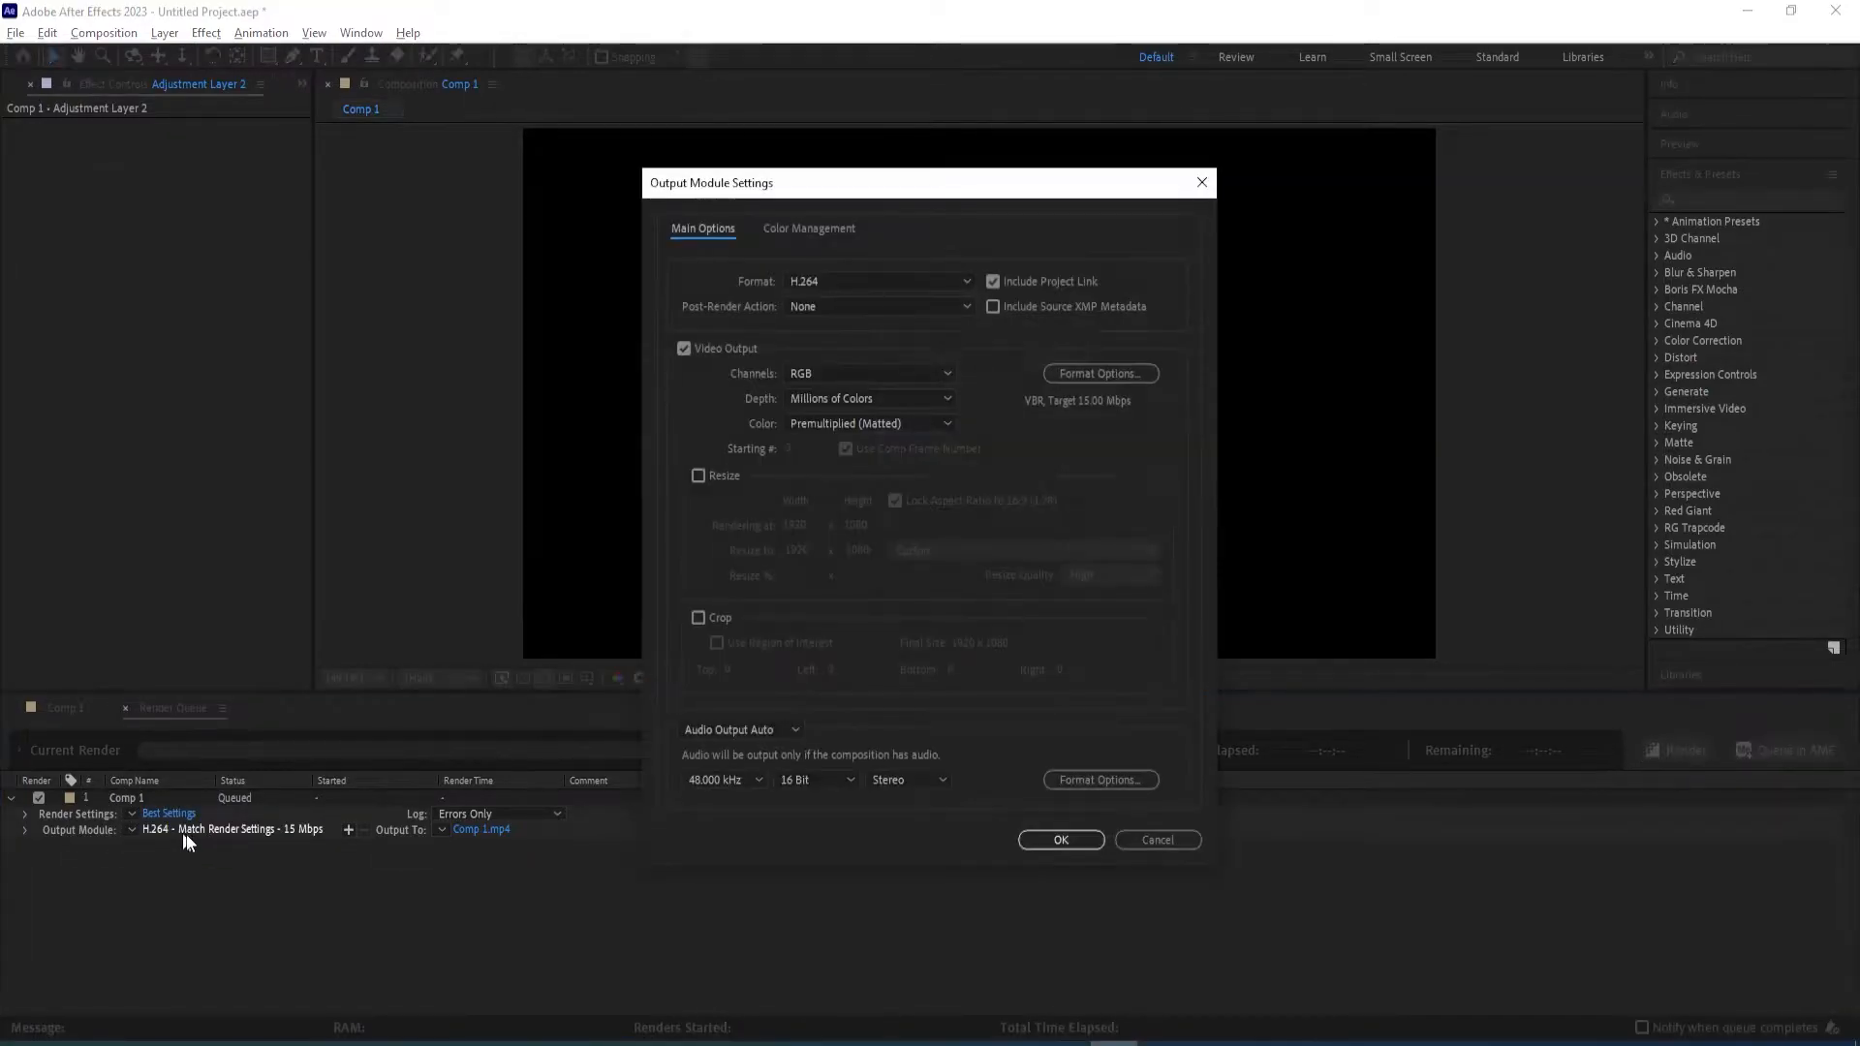
click(814, 282)
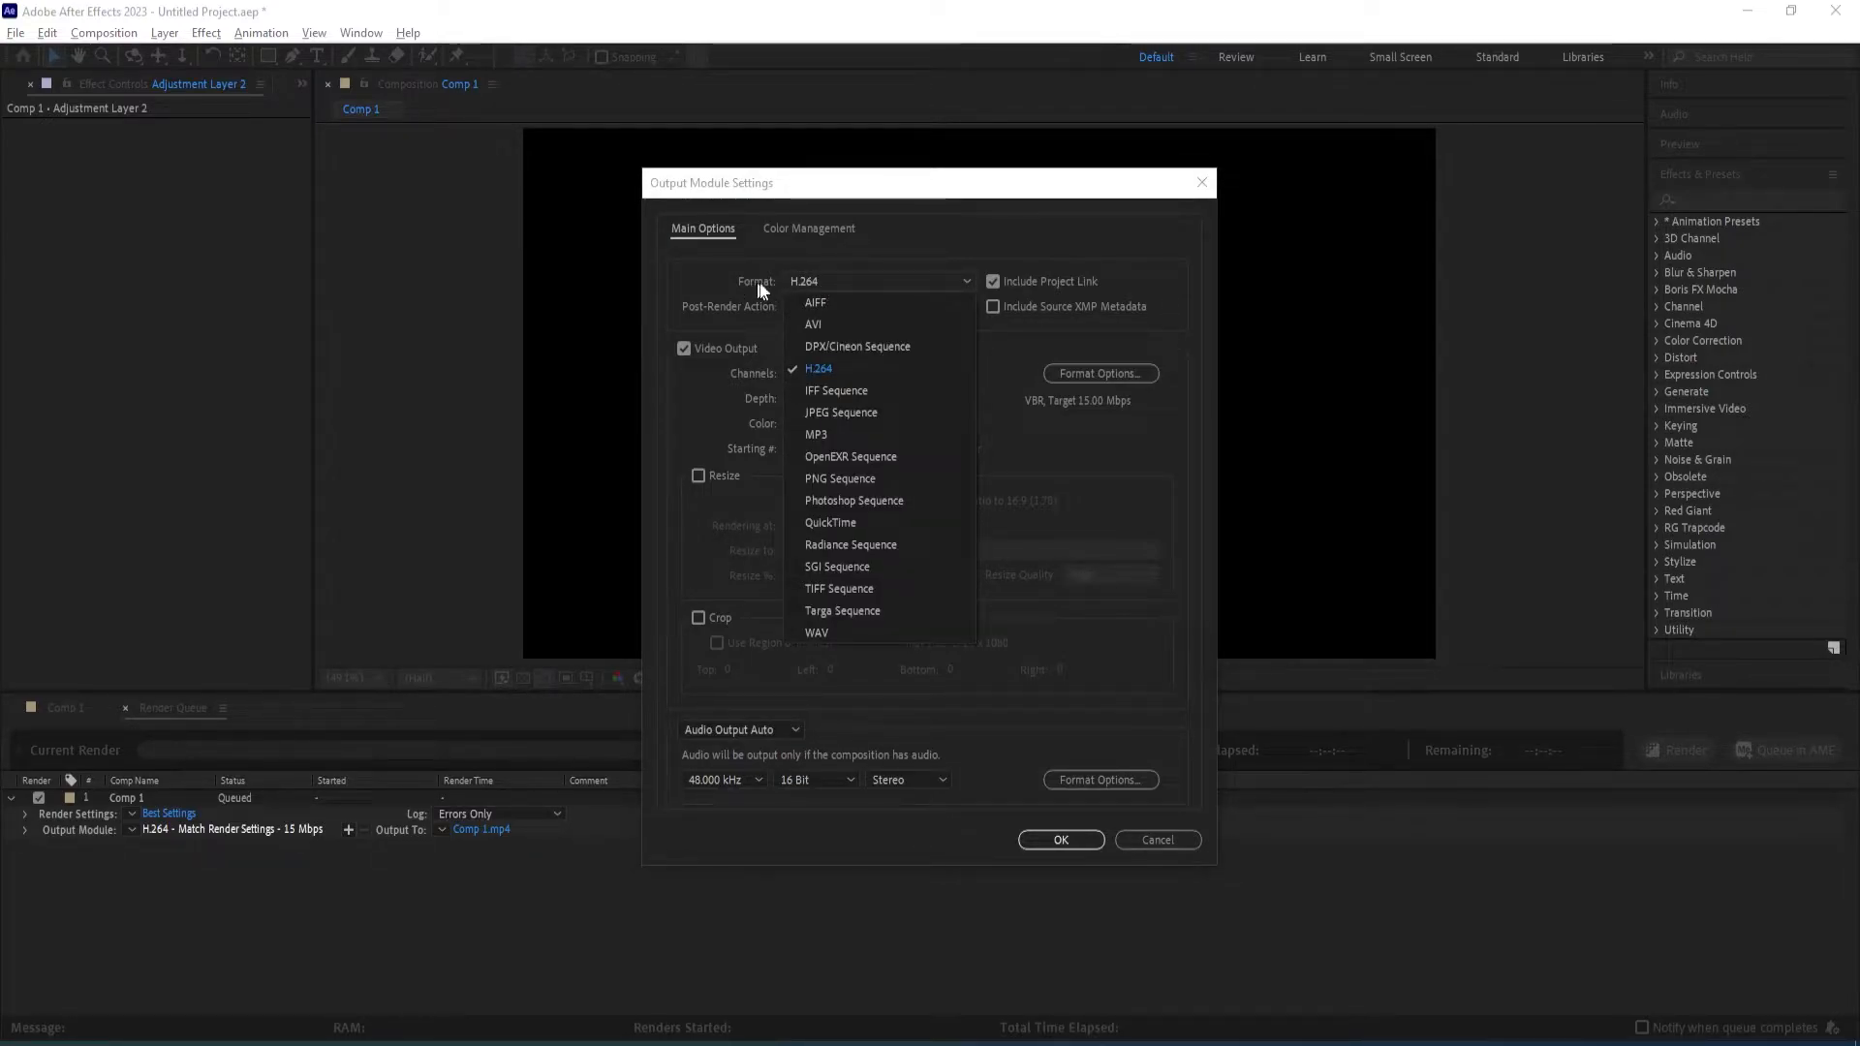
click(828, 281)
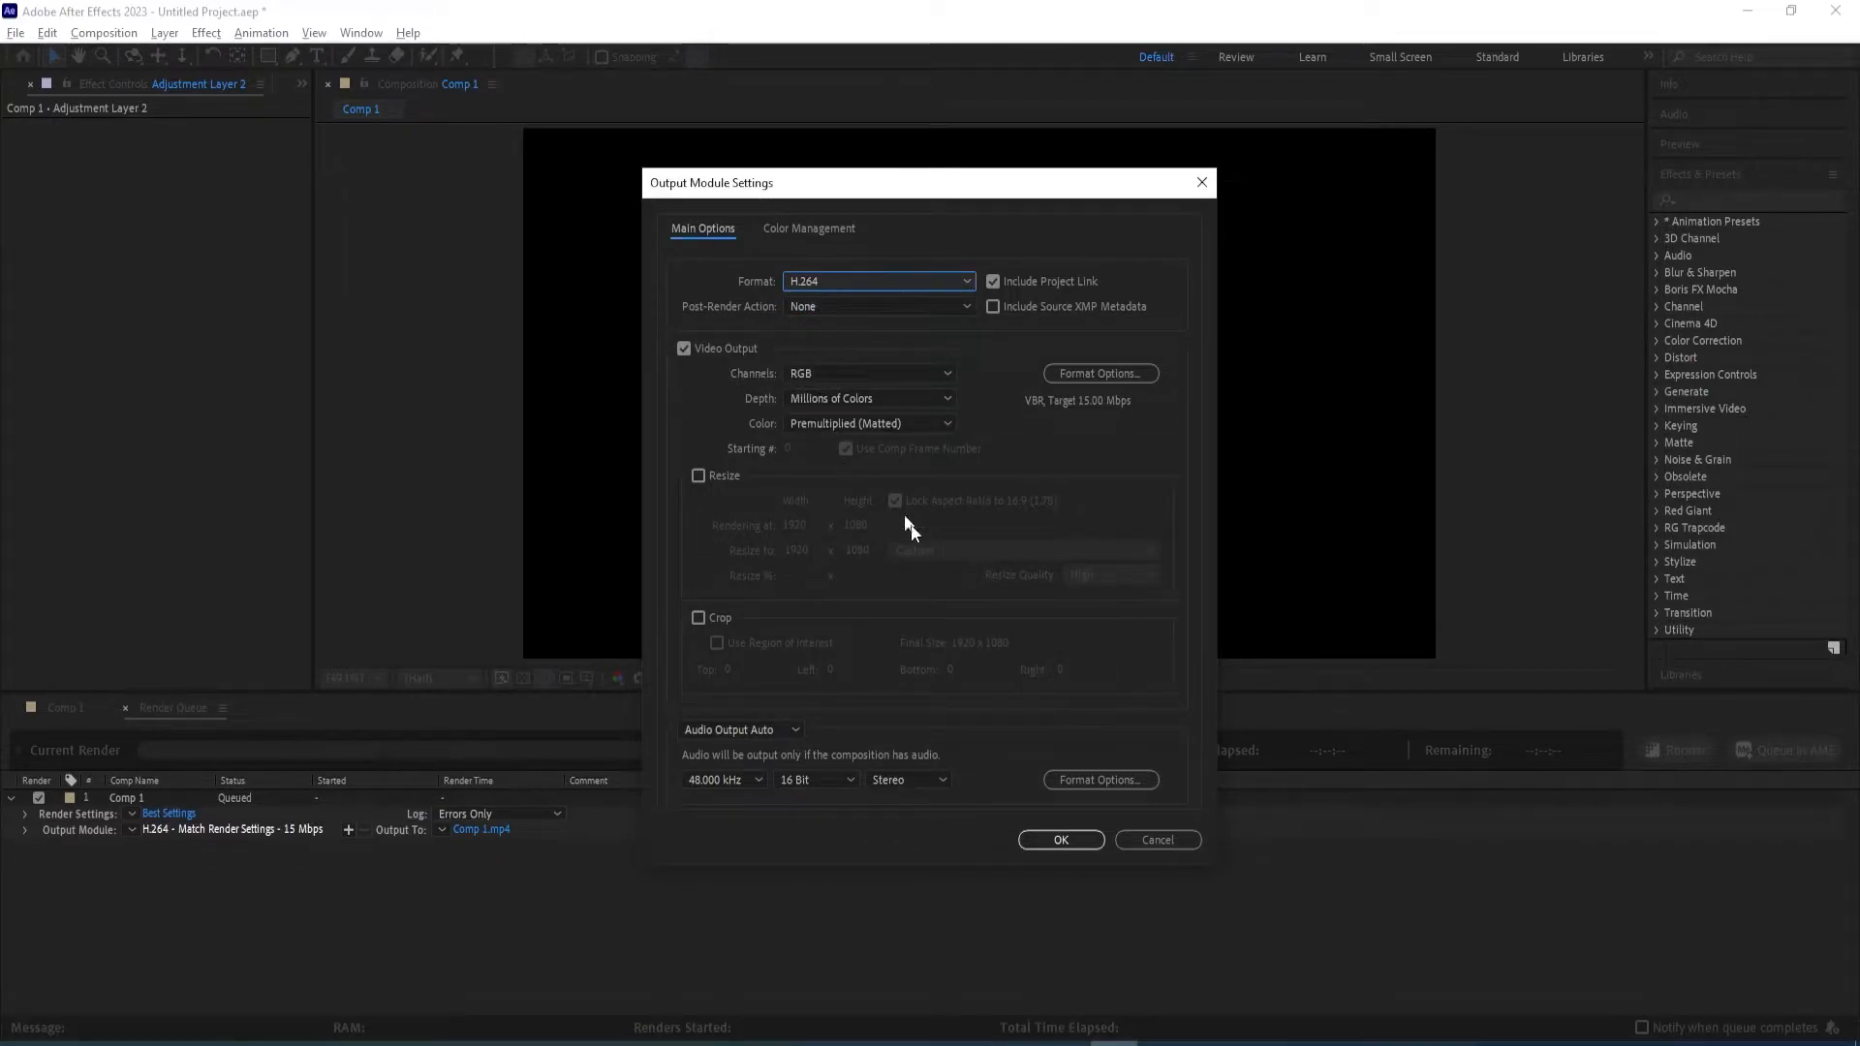
click(1107, 374)
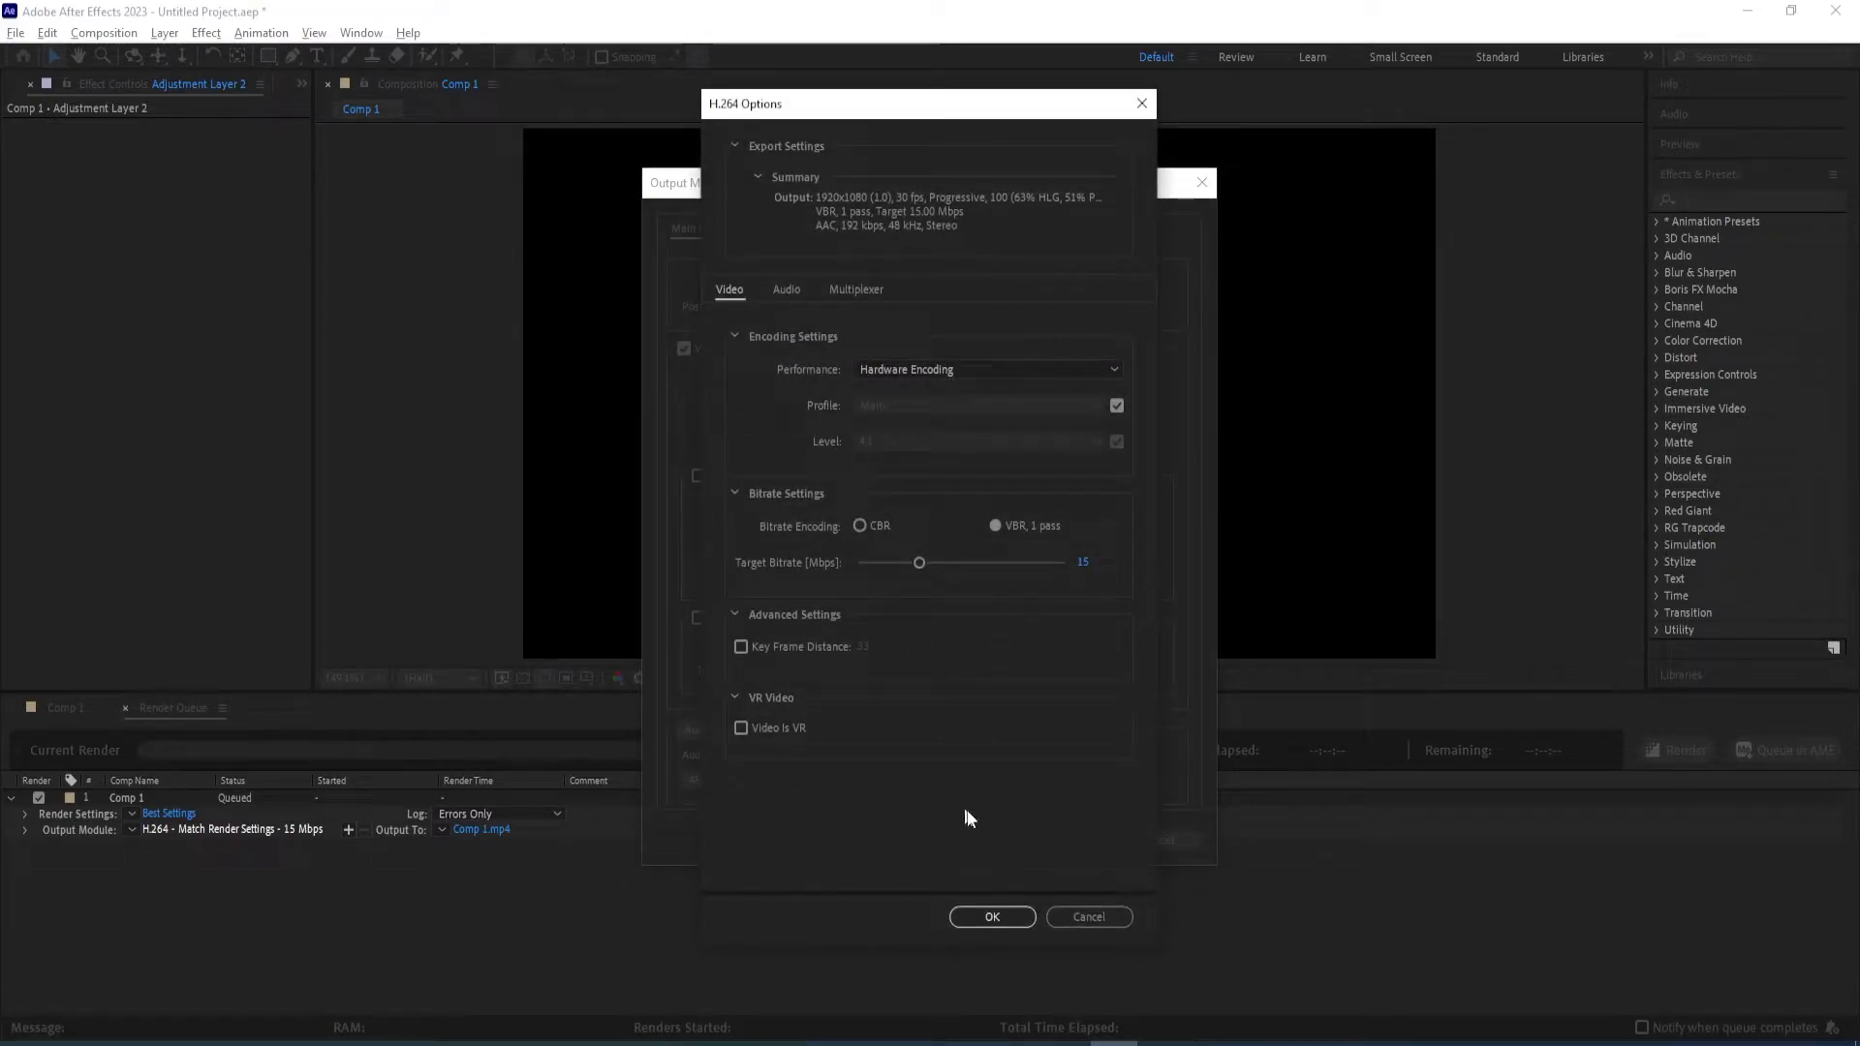
click(980, 915)
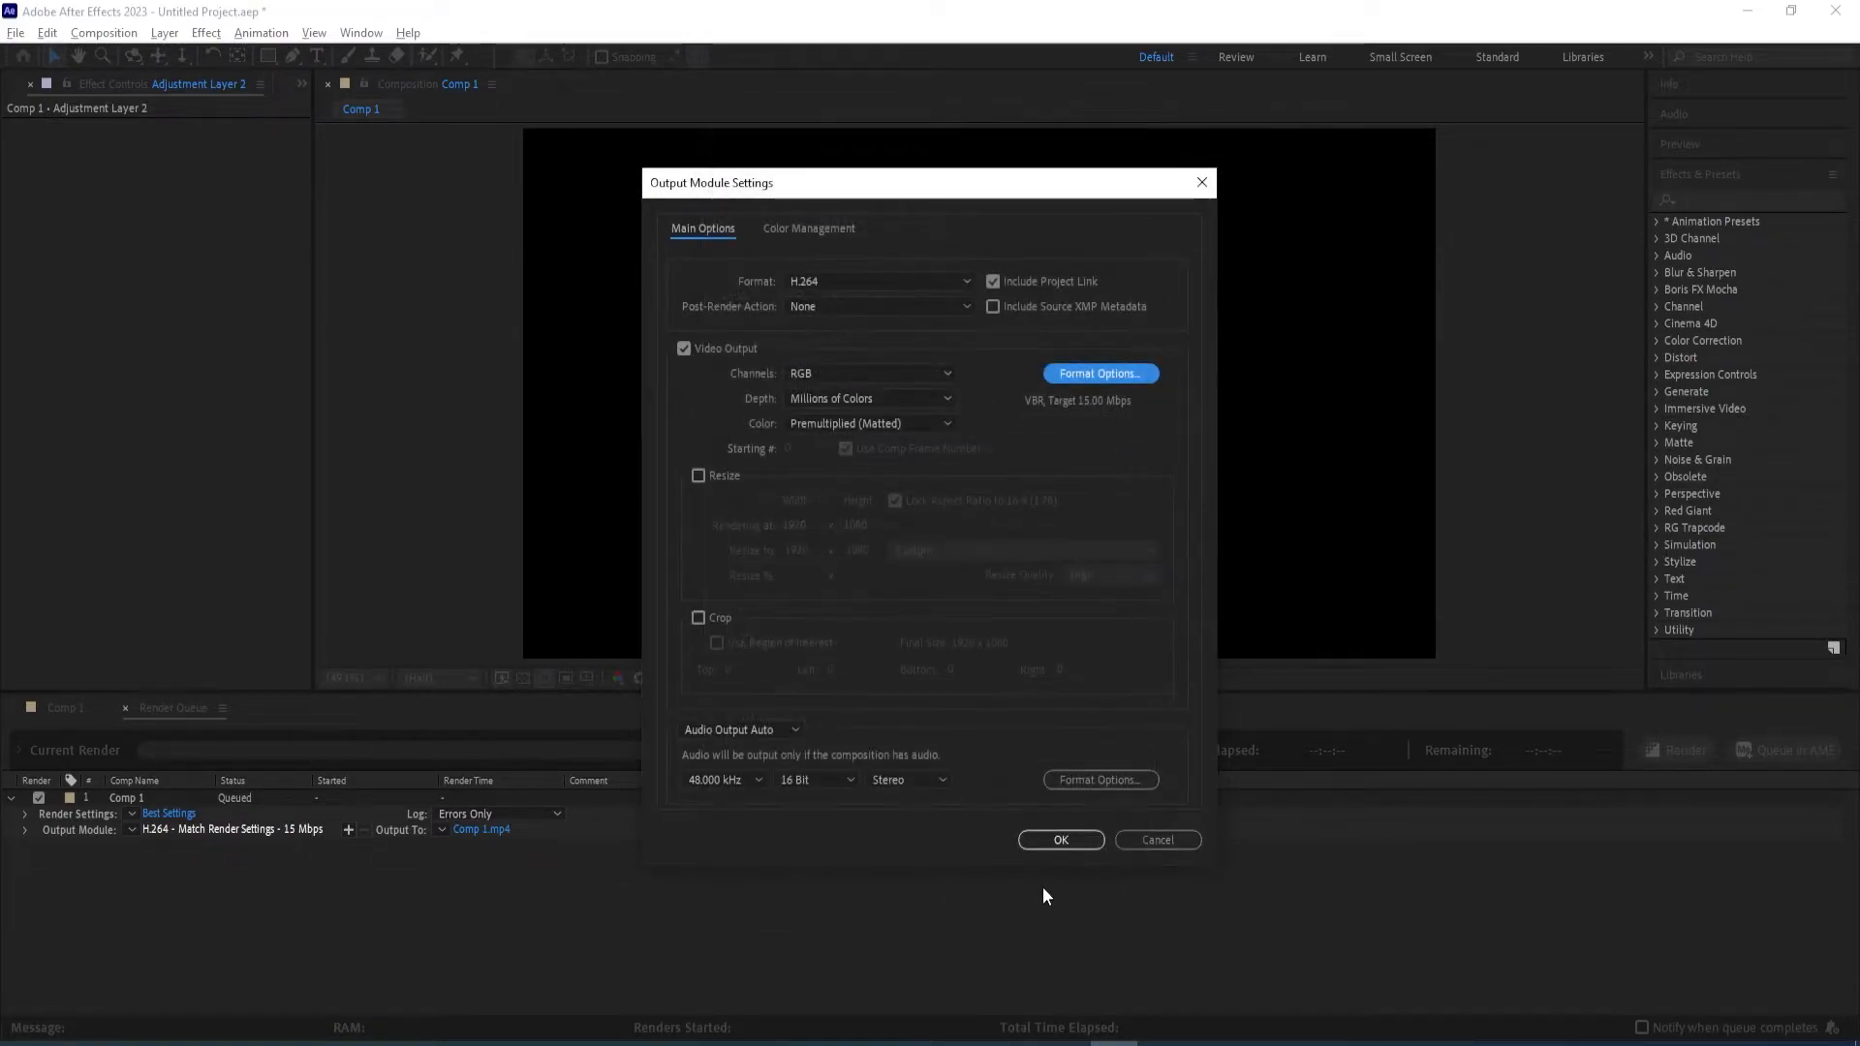
click(1061, 840)
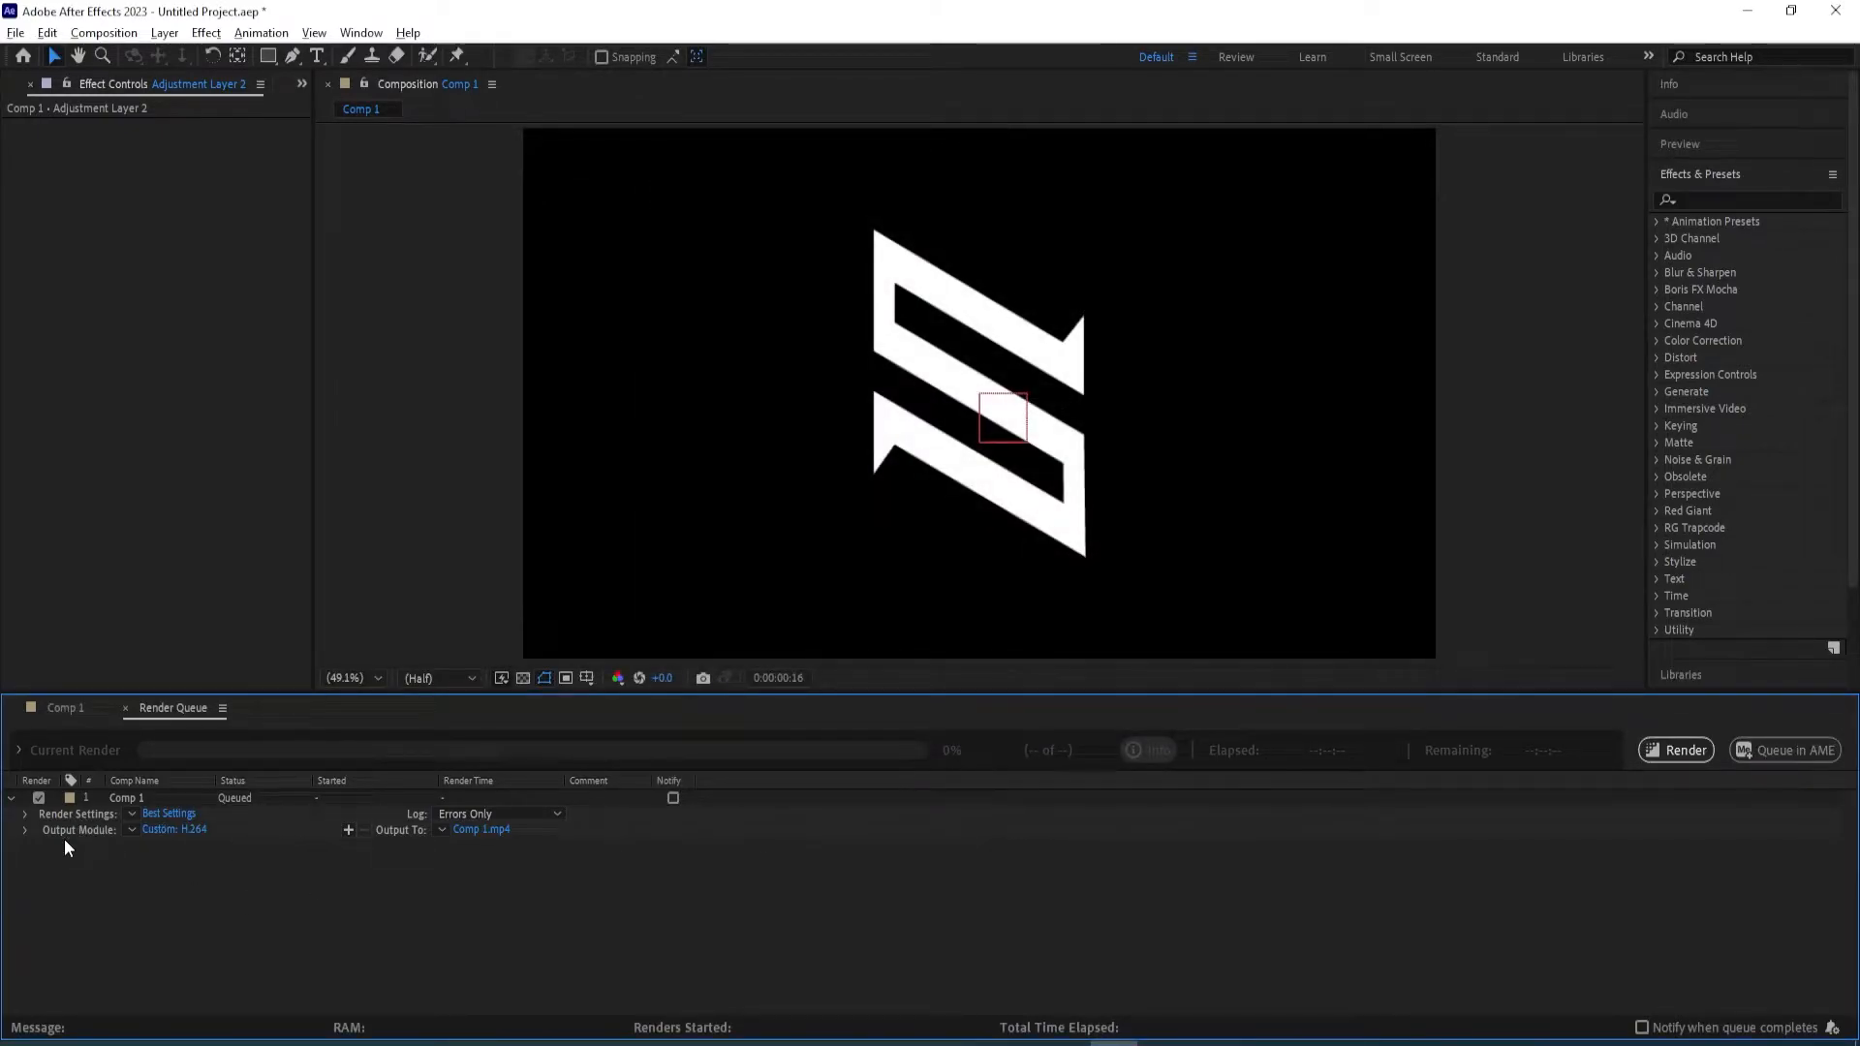
click(131, 830)
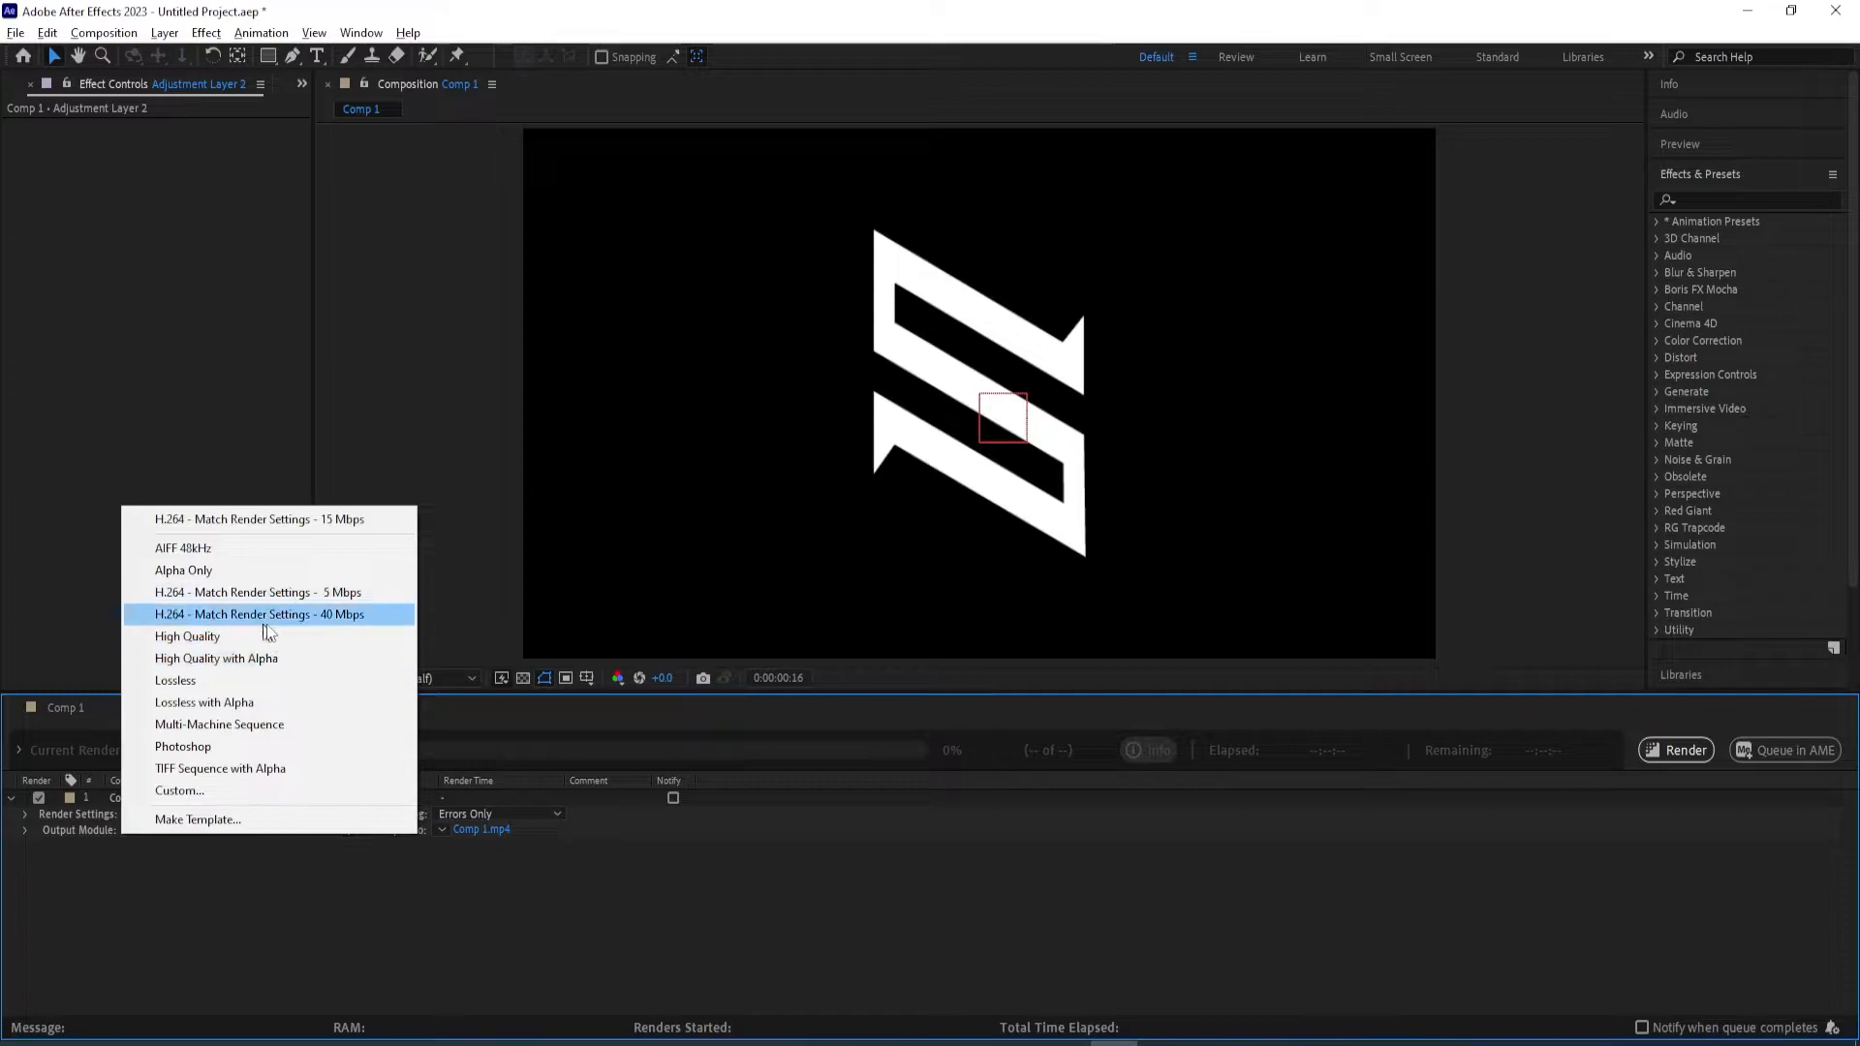
click(406, 904)
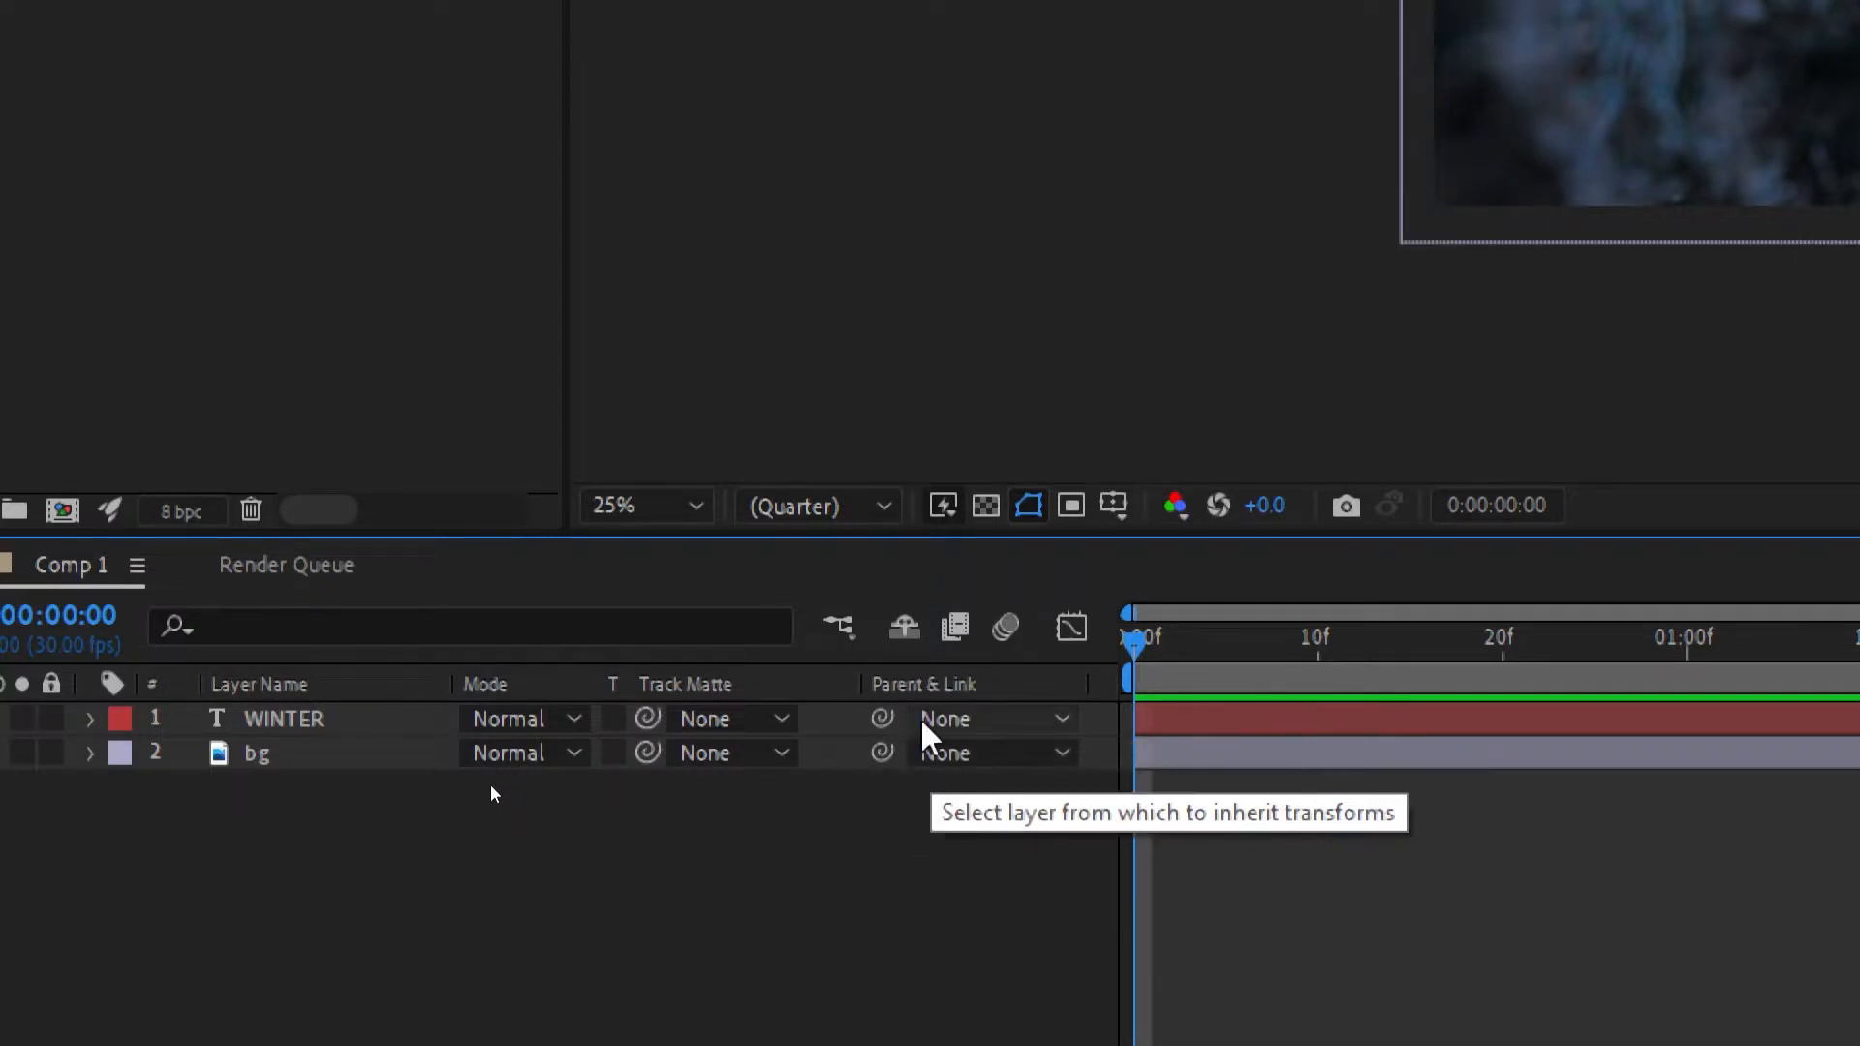
Parent the bg layer to the WINTER text layer and try moving the text to test the link
click(969, 757)
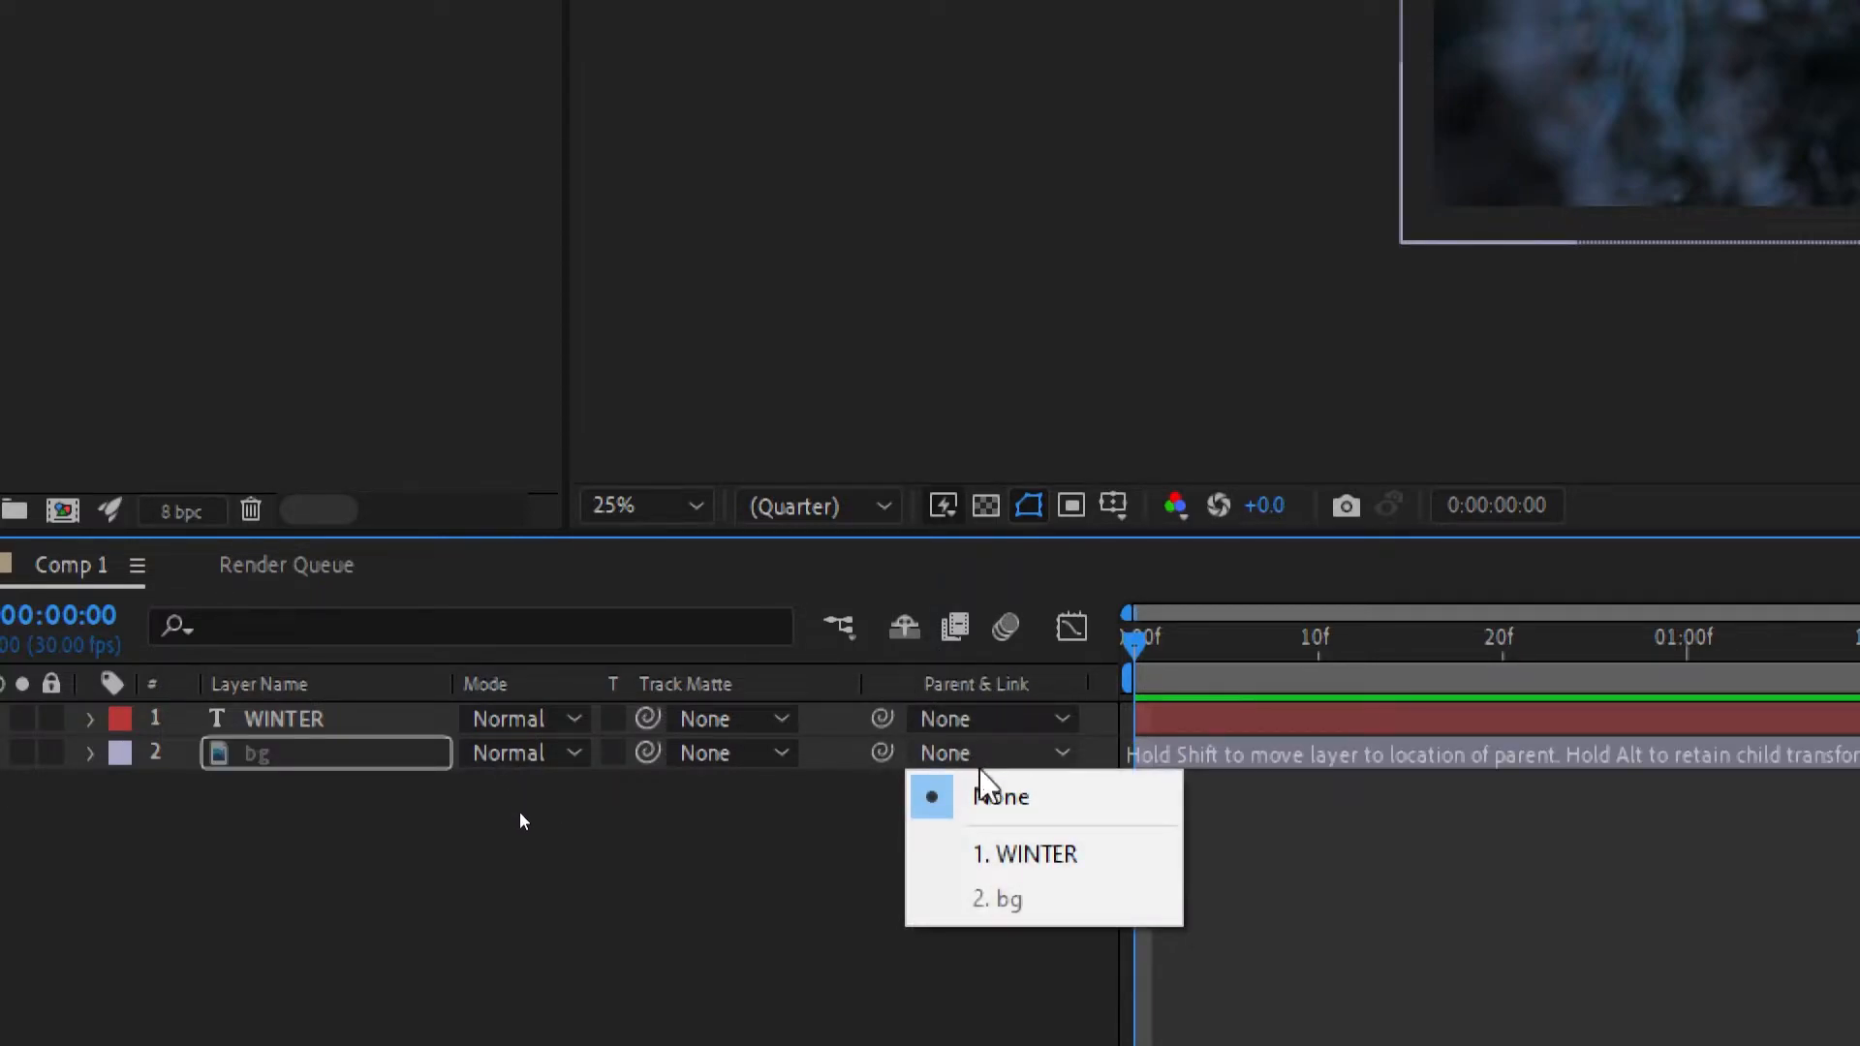
click(1014, 854)
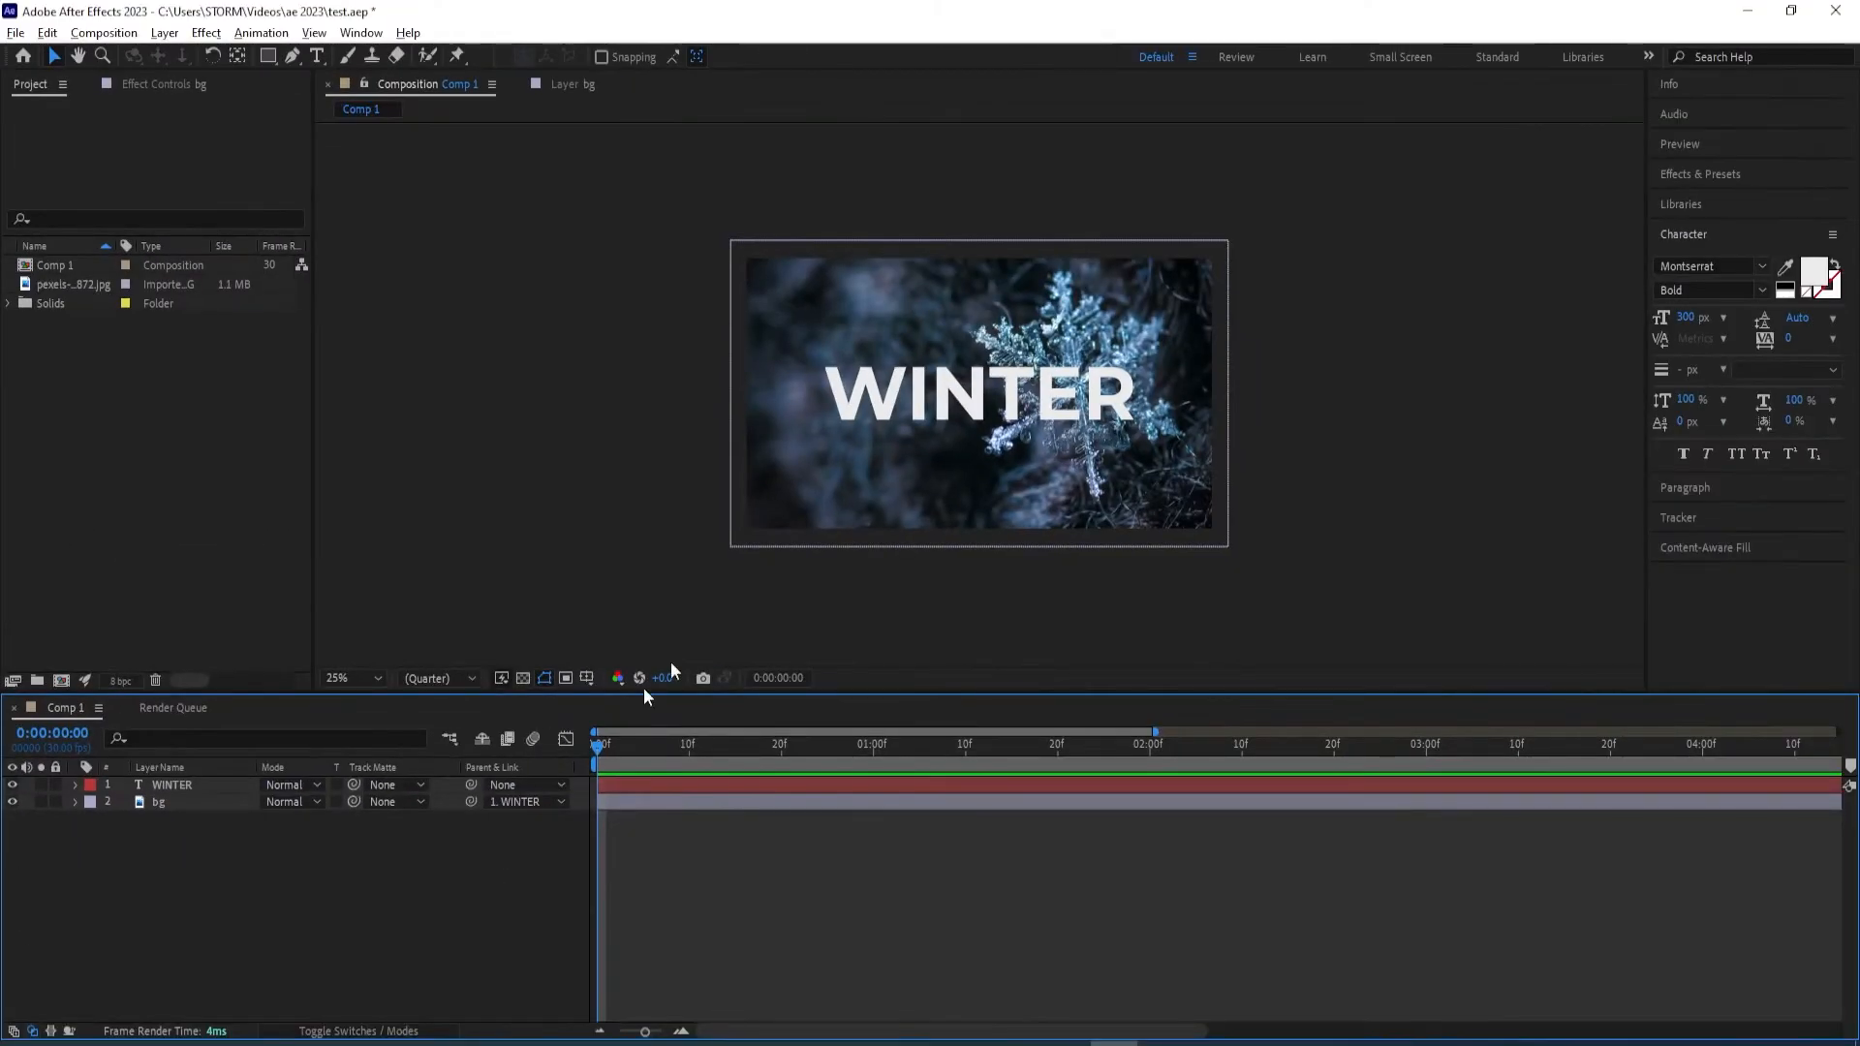
click(207, 787)
click(963, 399)
drag(964, 399, 901, 411)
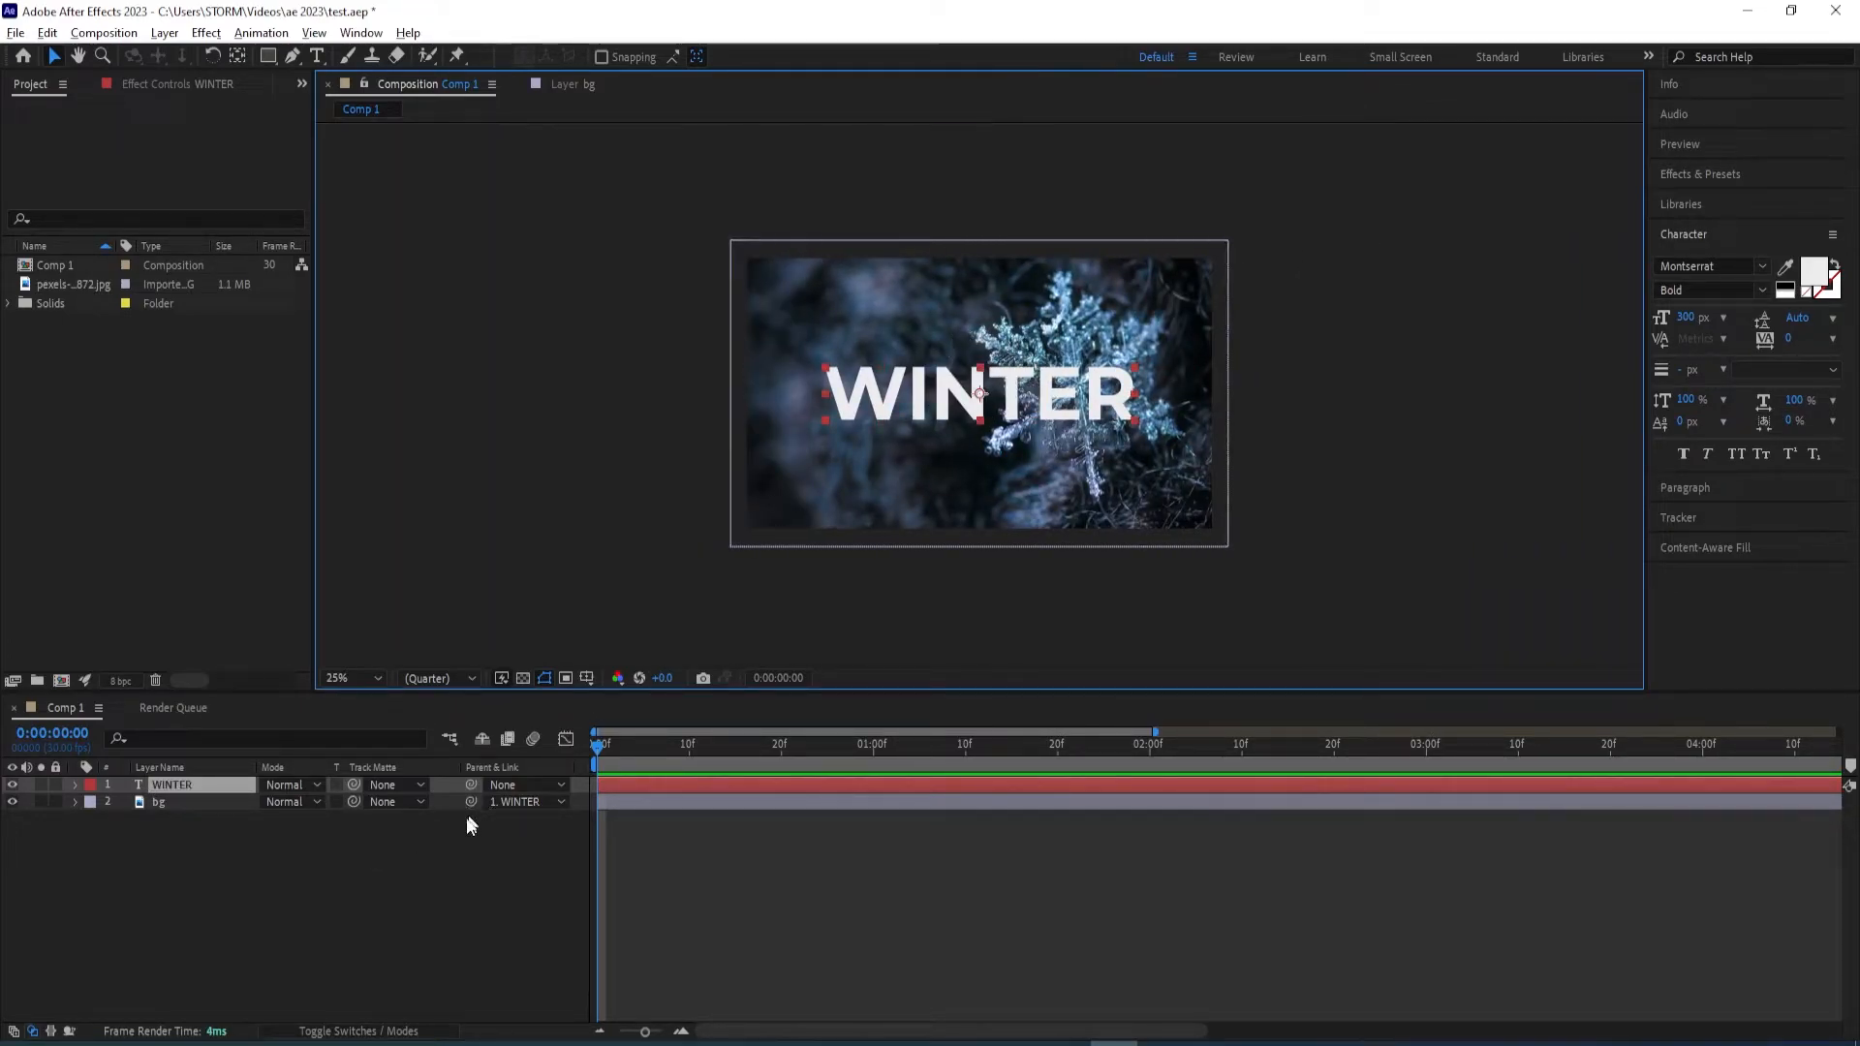
click(444, 828)
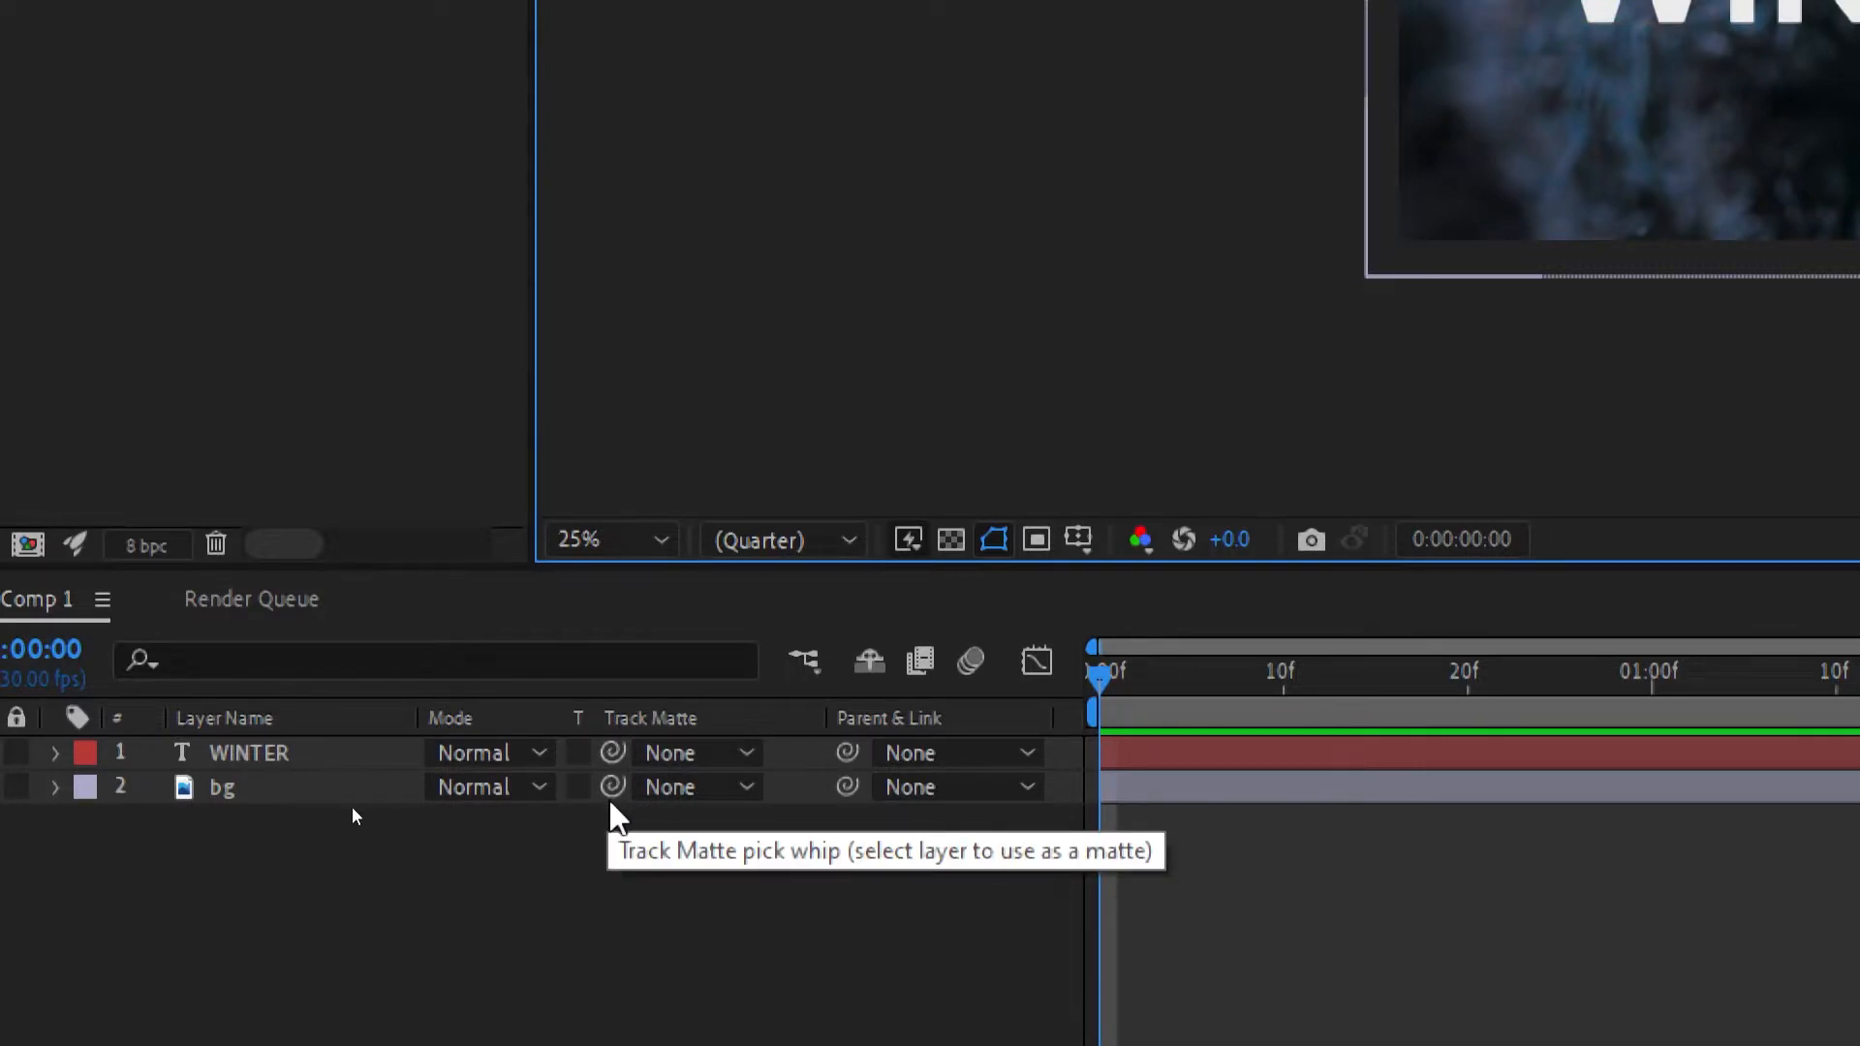
Set the WINTER text layer as the track matte of the bg layer
drag(612, 786, 235, 756)
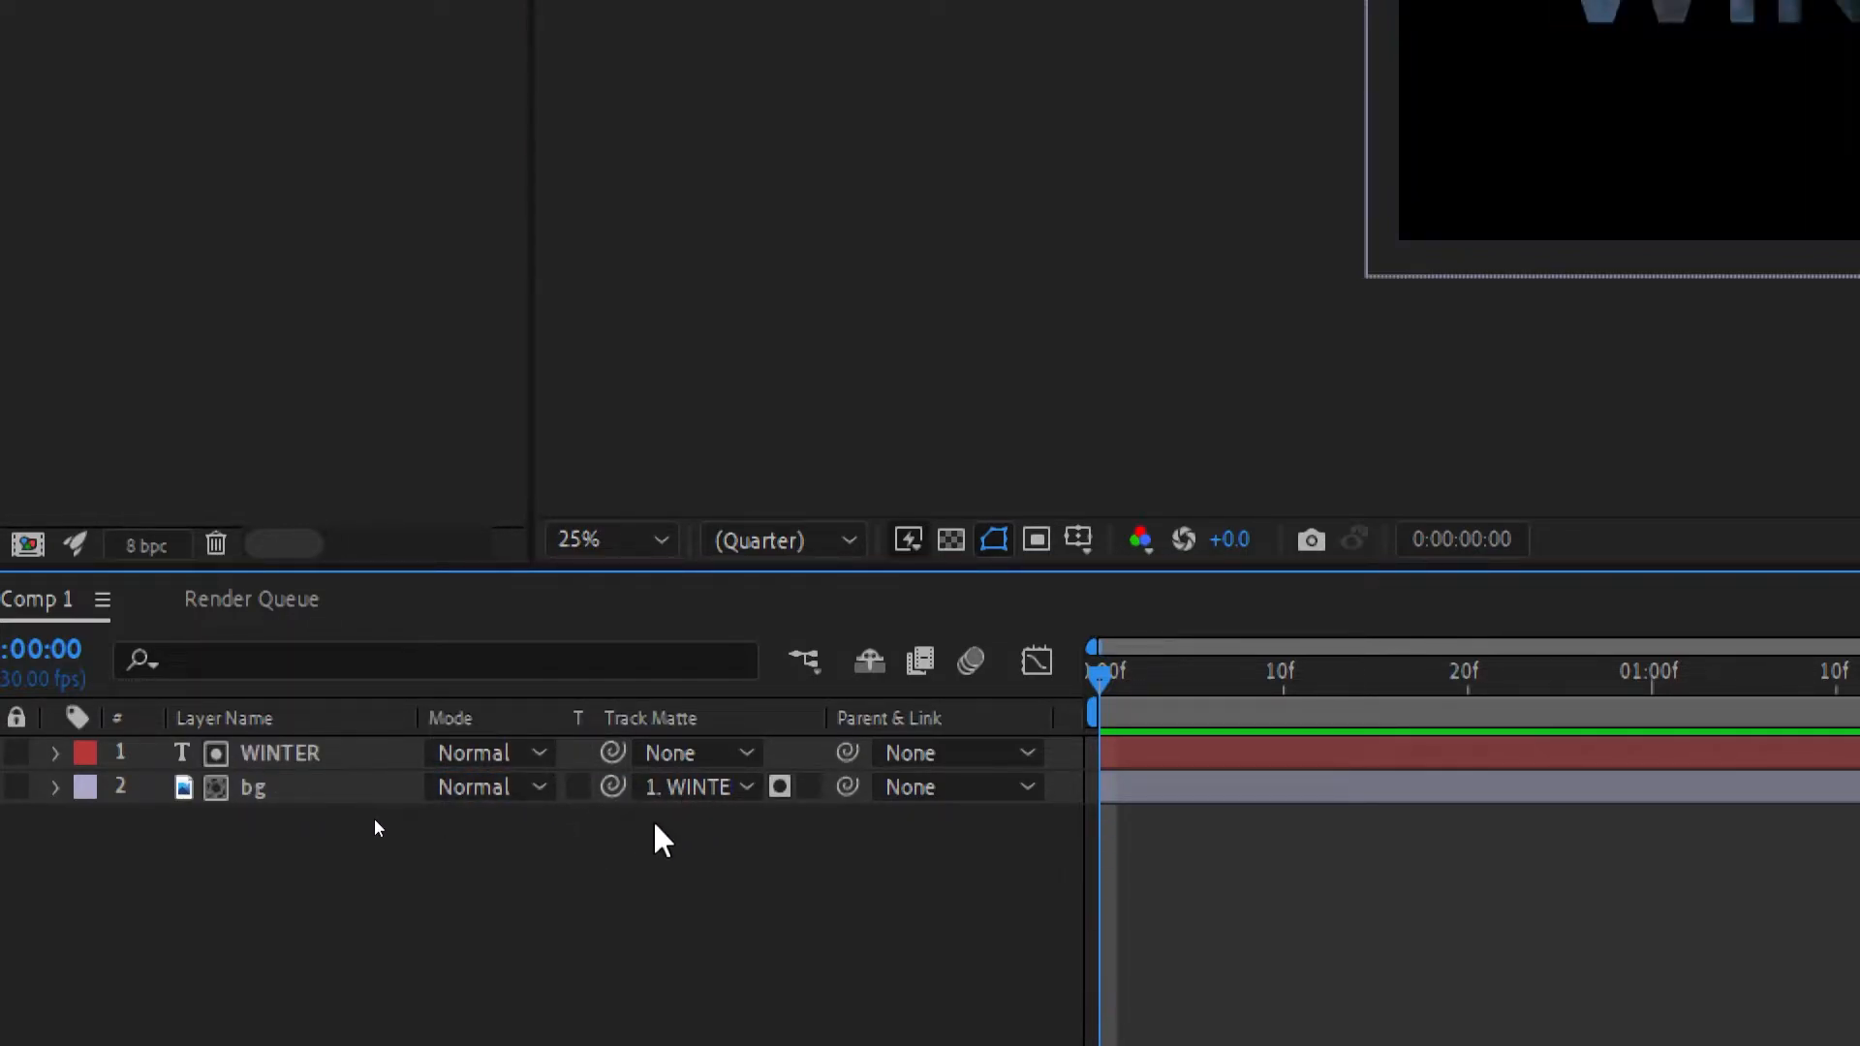
key(ctrl+z)
click(701, 789)
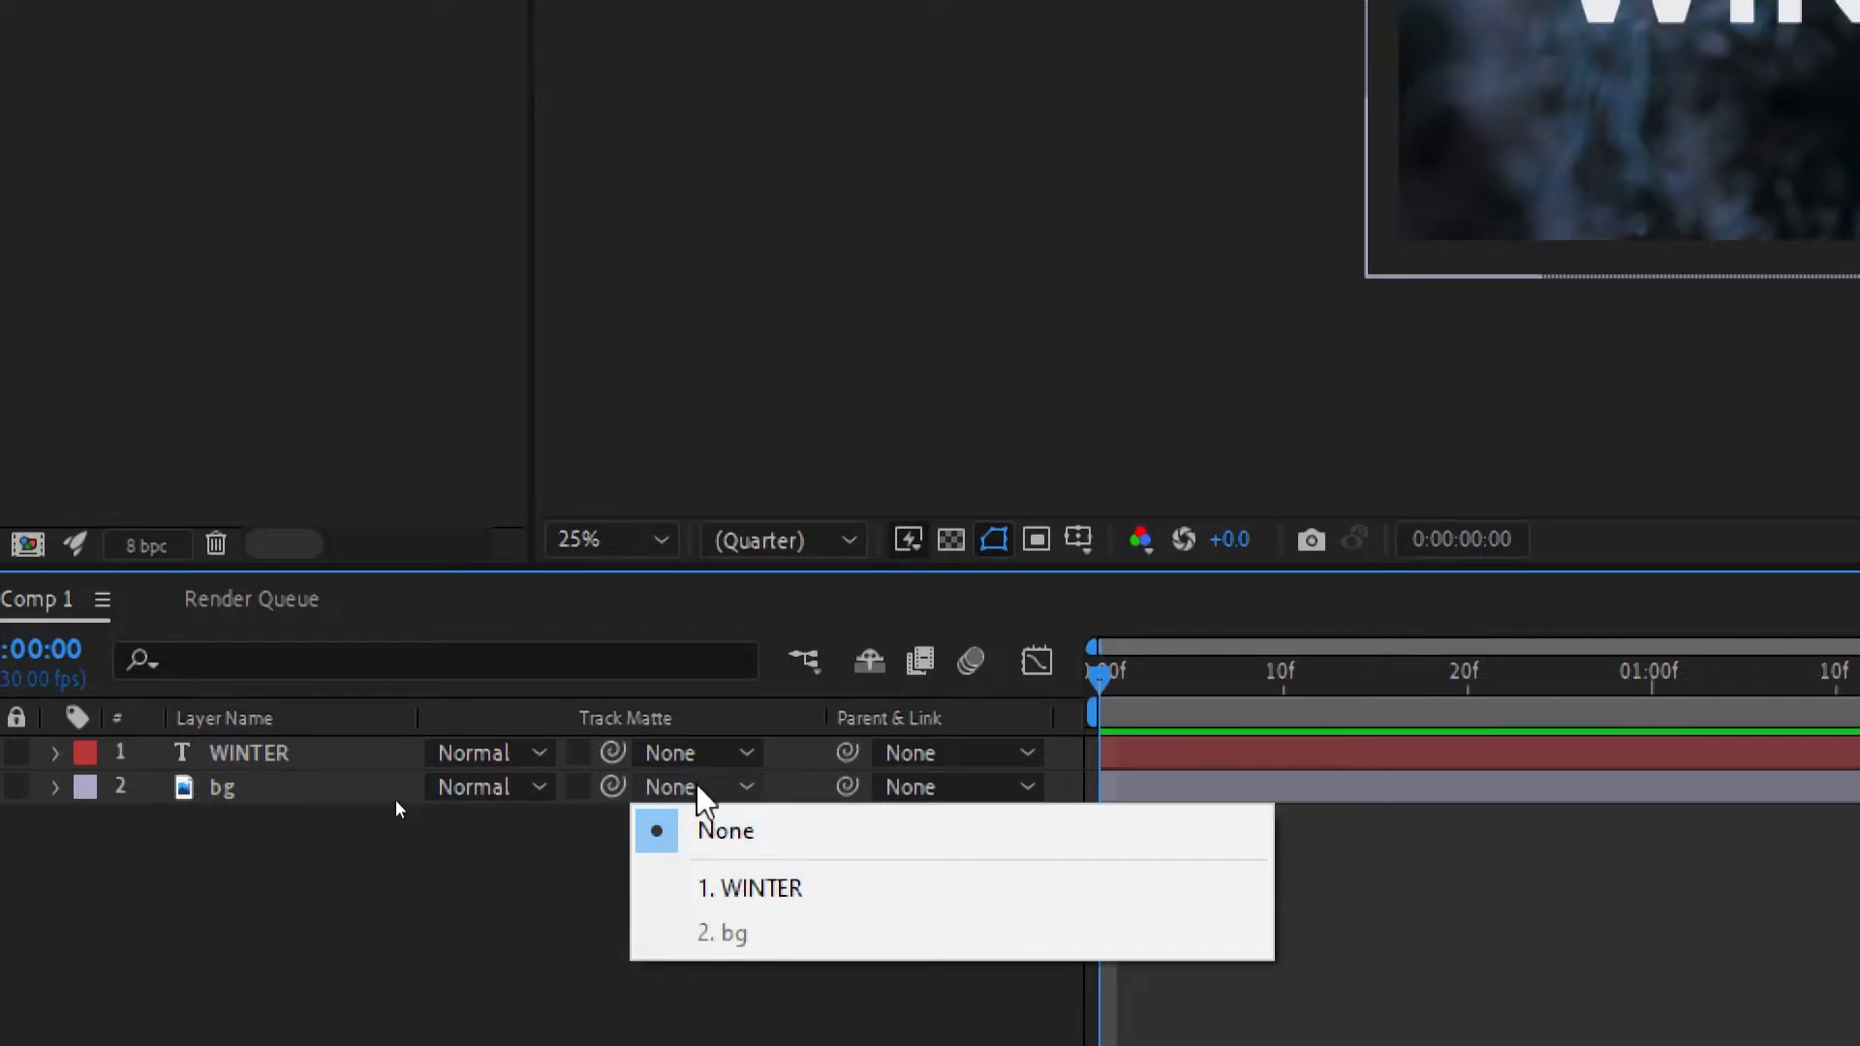
click(760, 893)
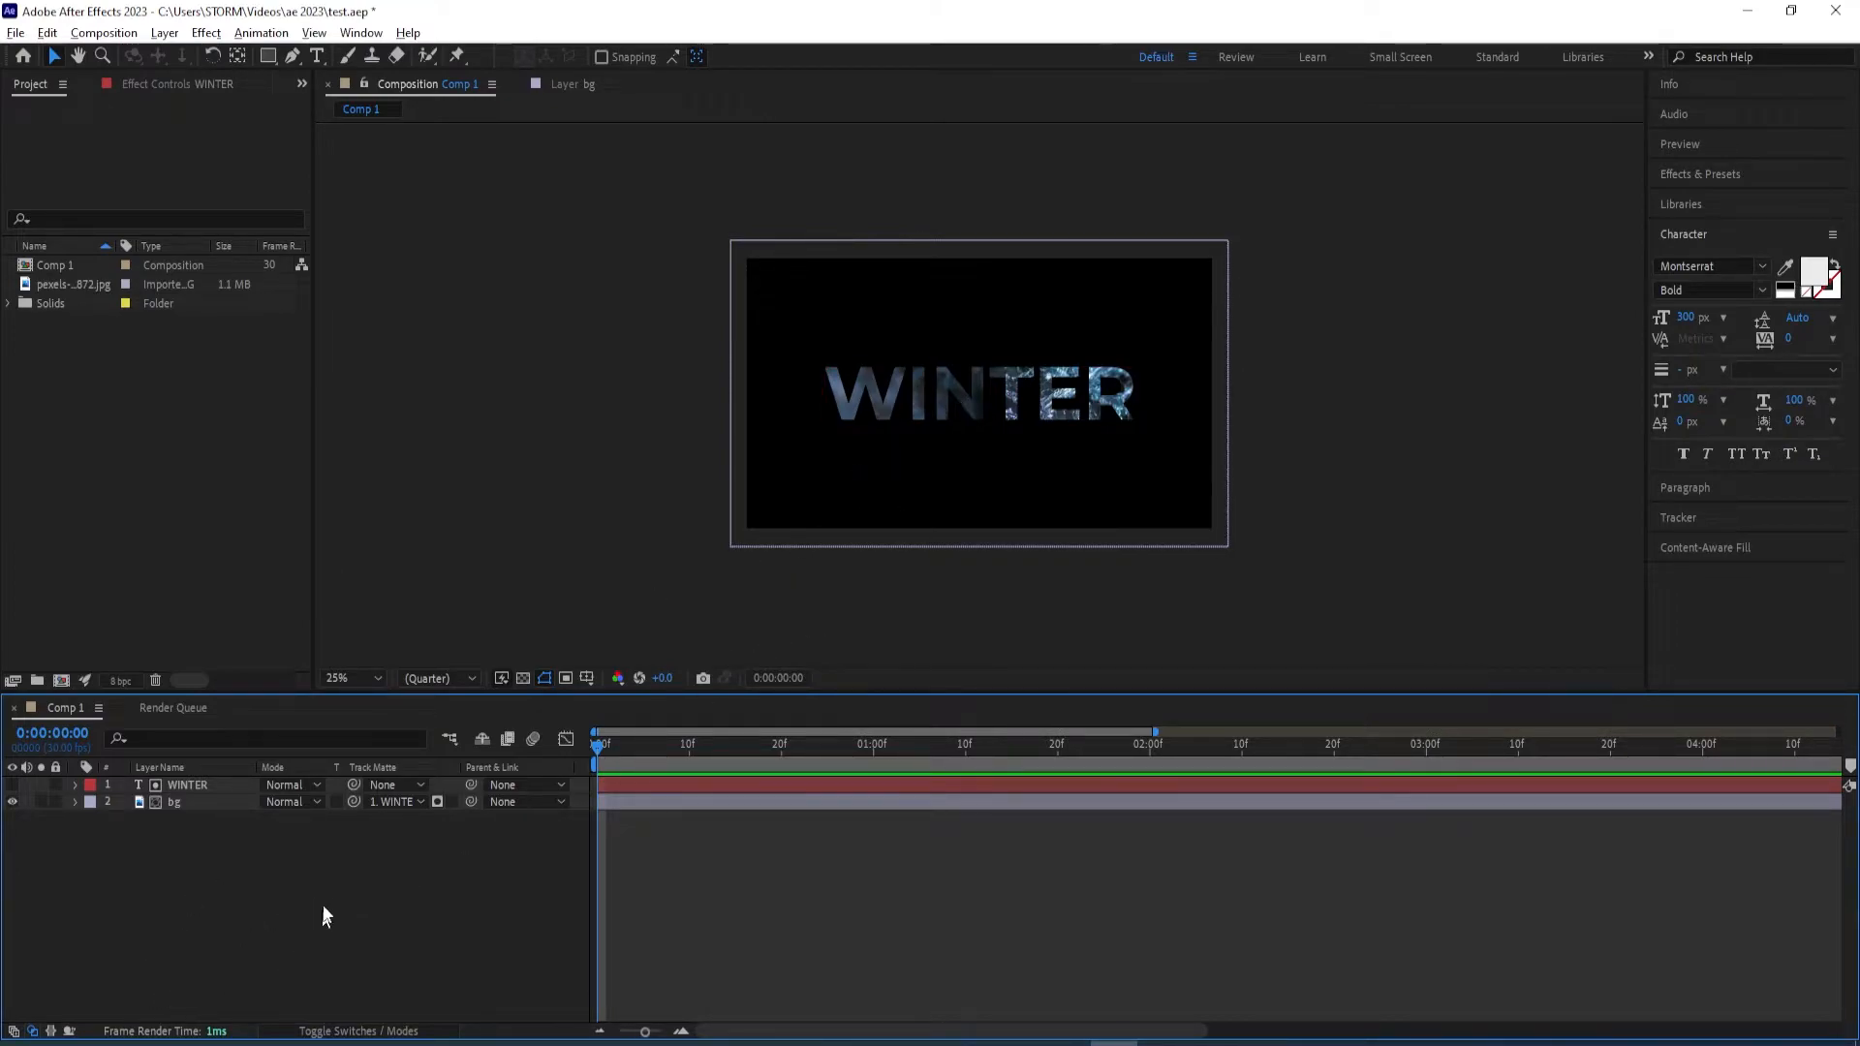
Add an adjustment layer to Comp 1 and place it between the WINTER and bg layers
click(188, 782)
click(278, 869)
key(q)
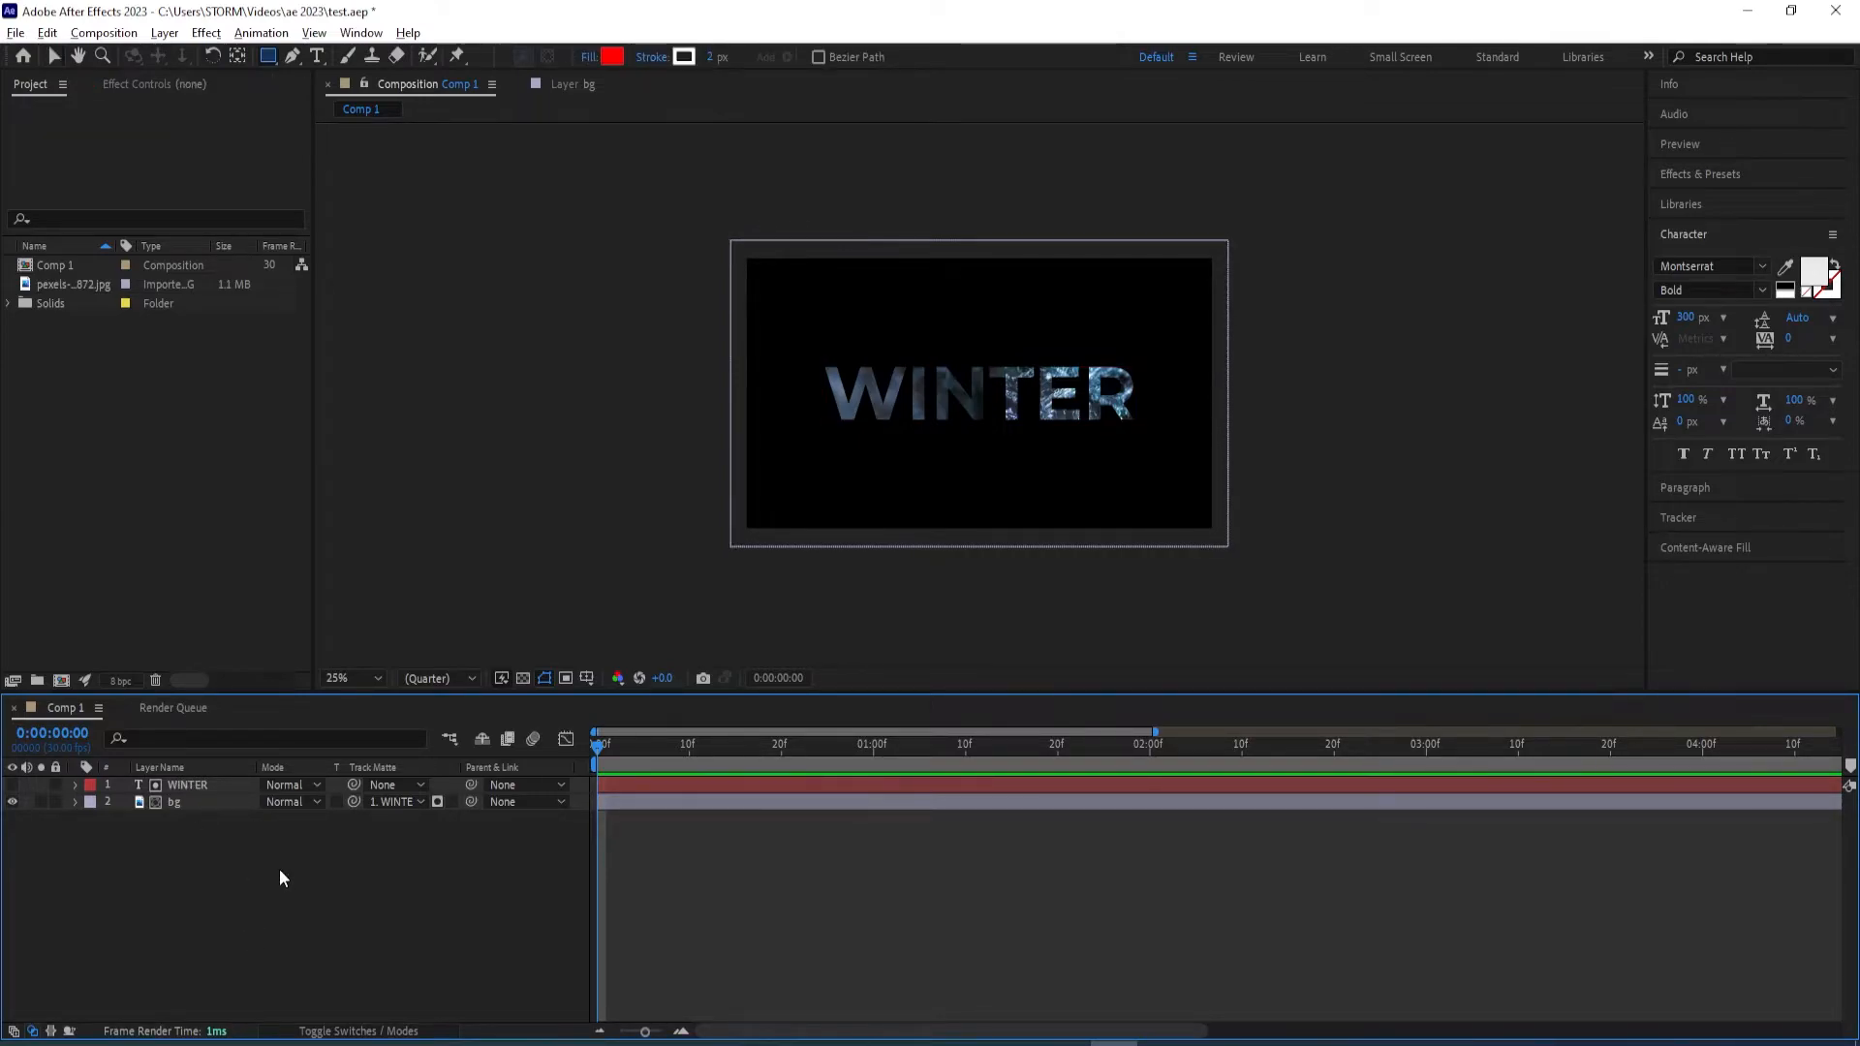
right_click(275, 879)
mouse_move(323, 636)
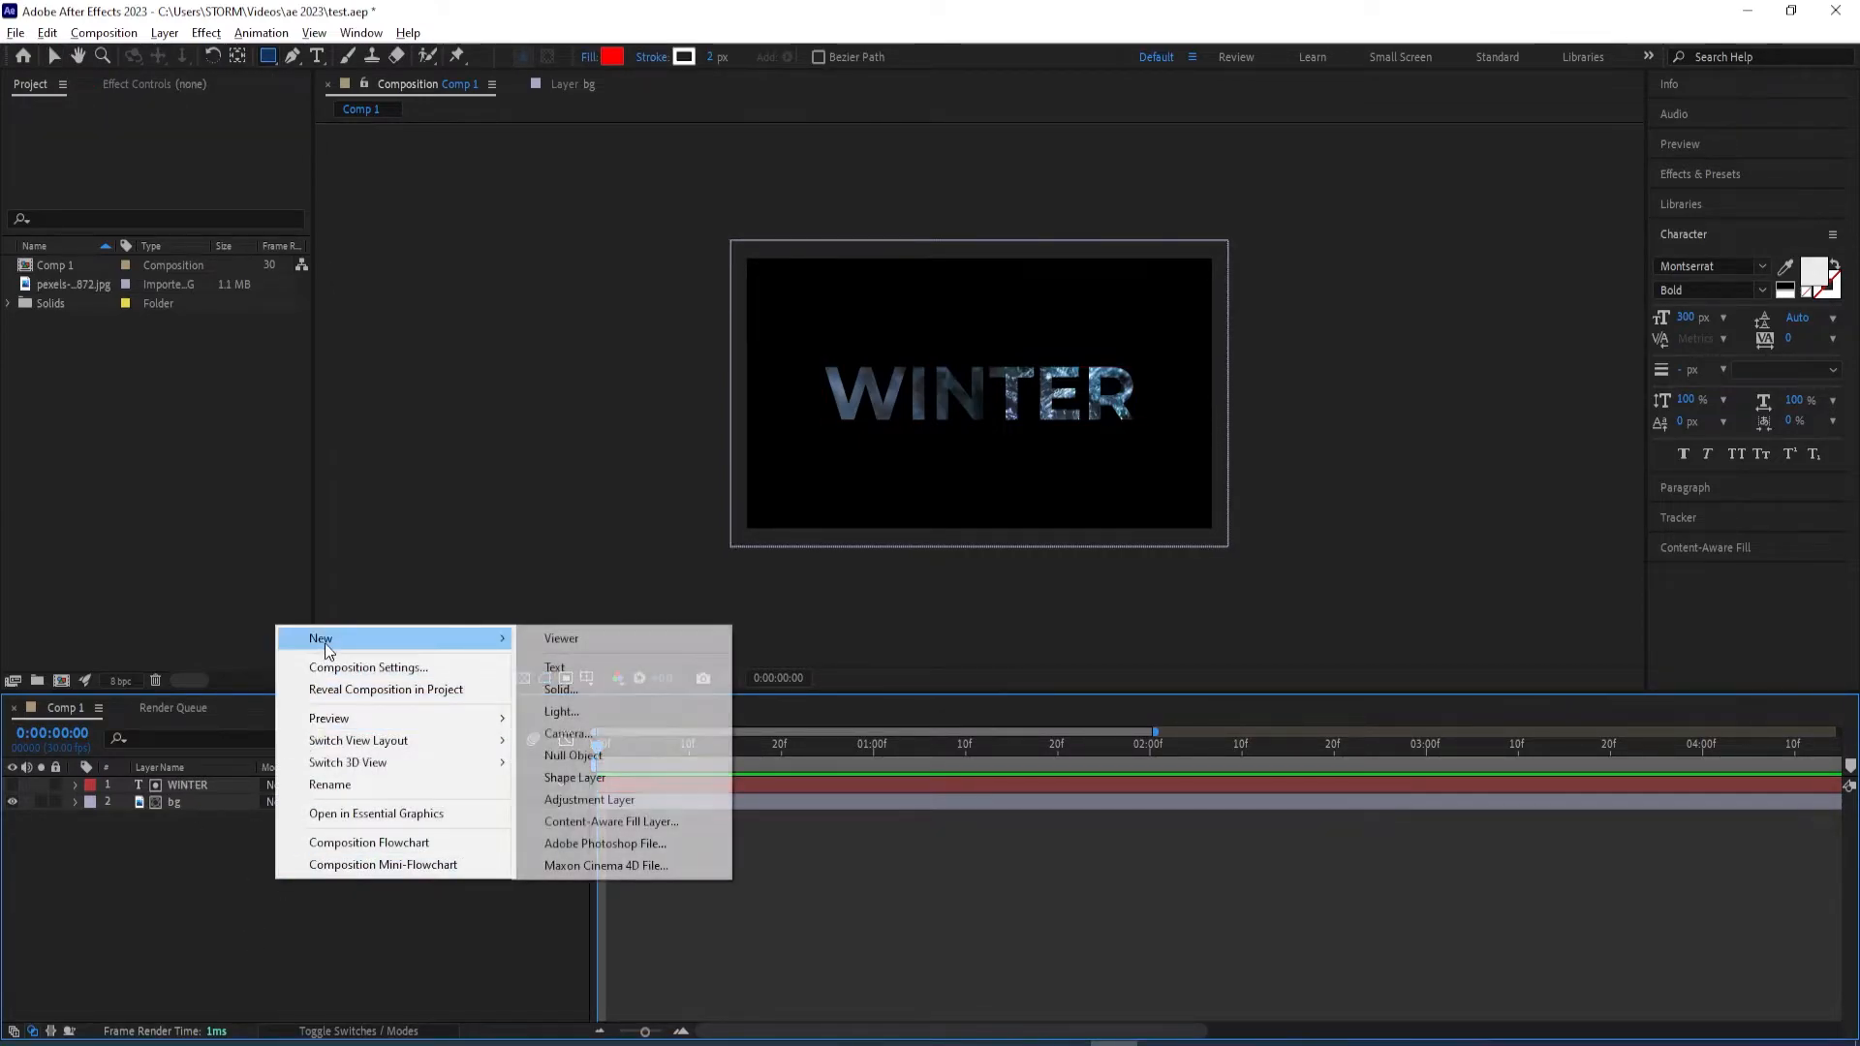
click(581, 800)
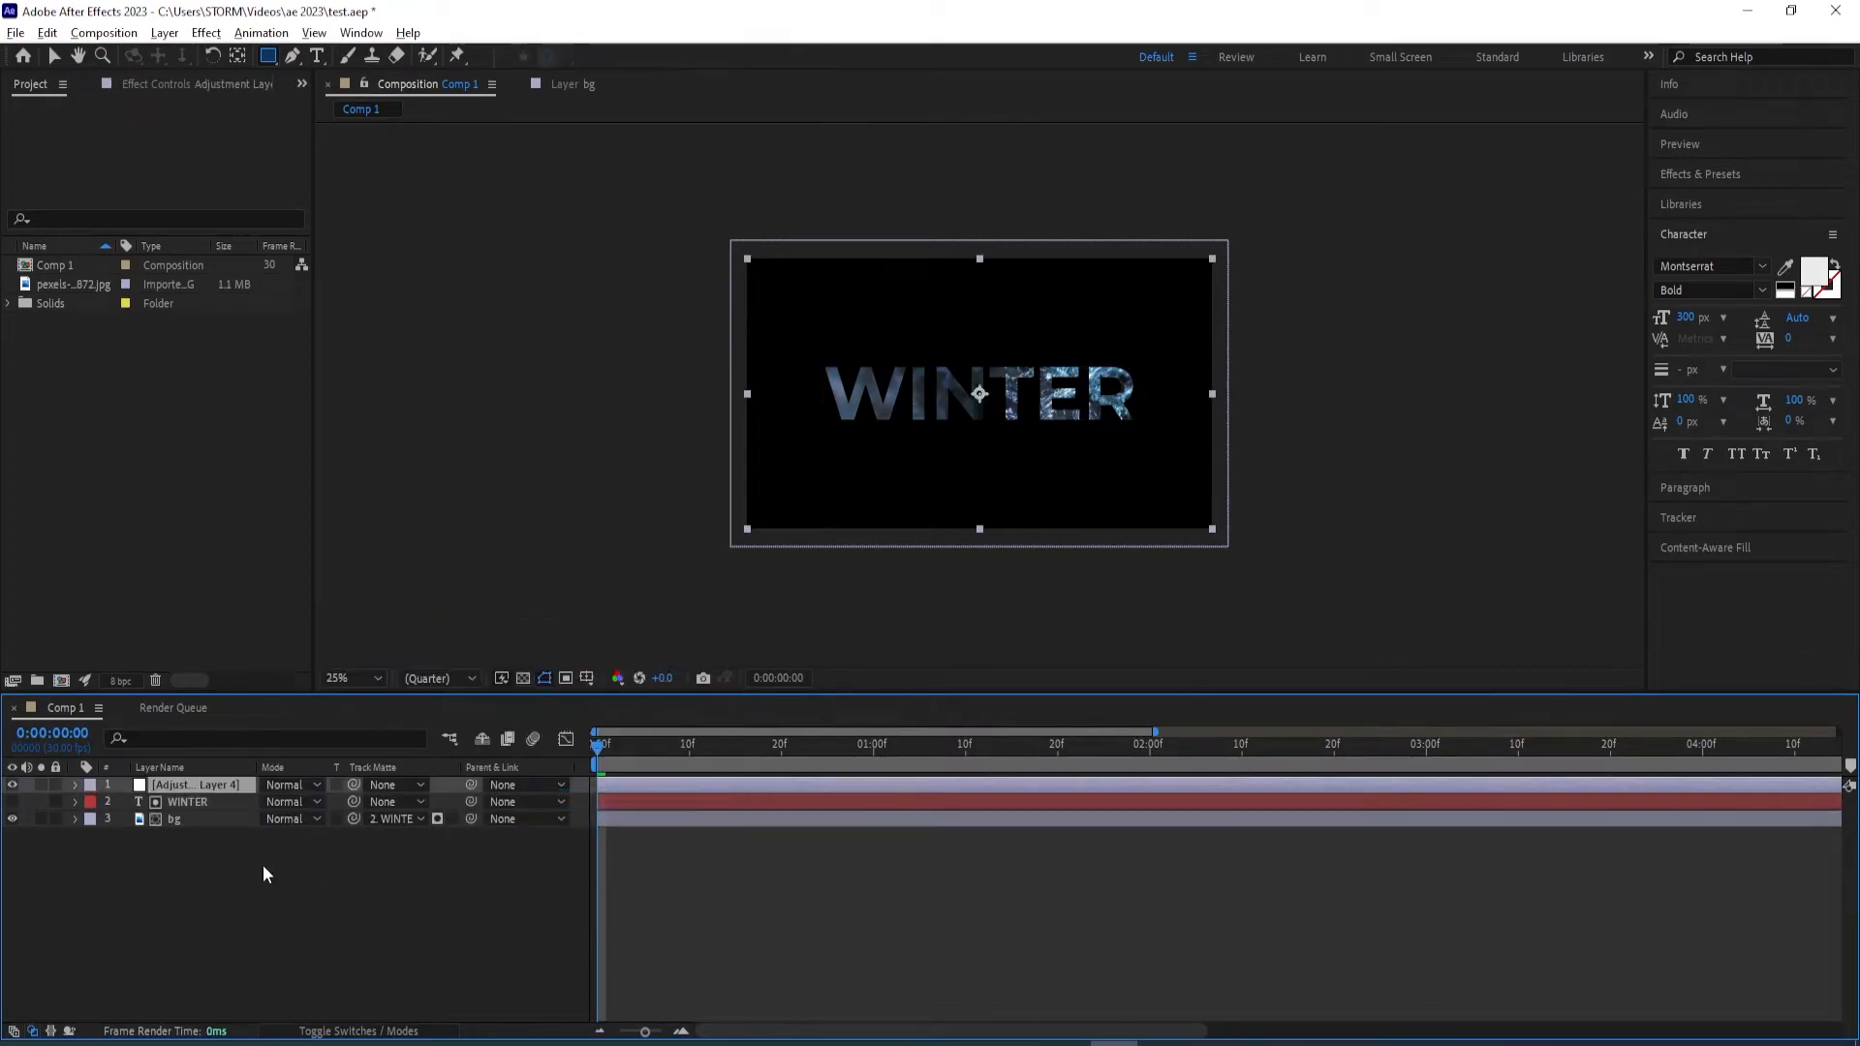
drag(200, 794, 200, 805)
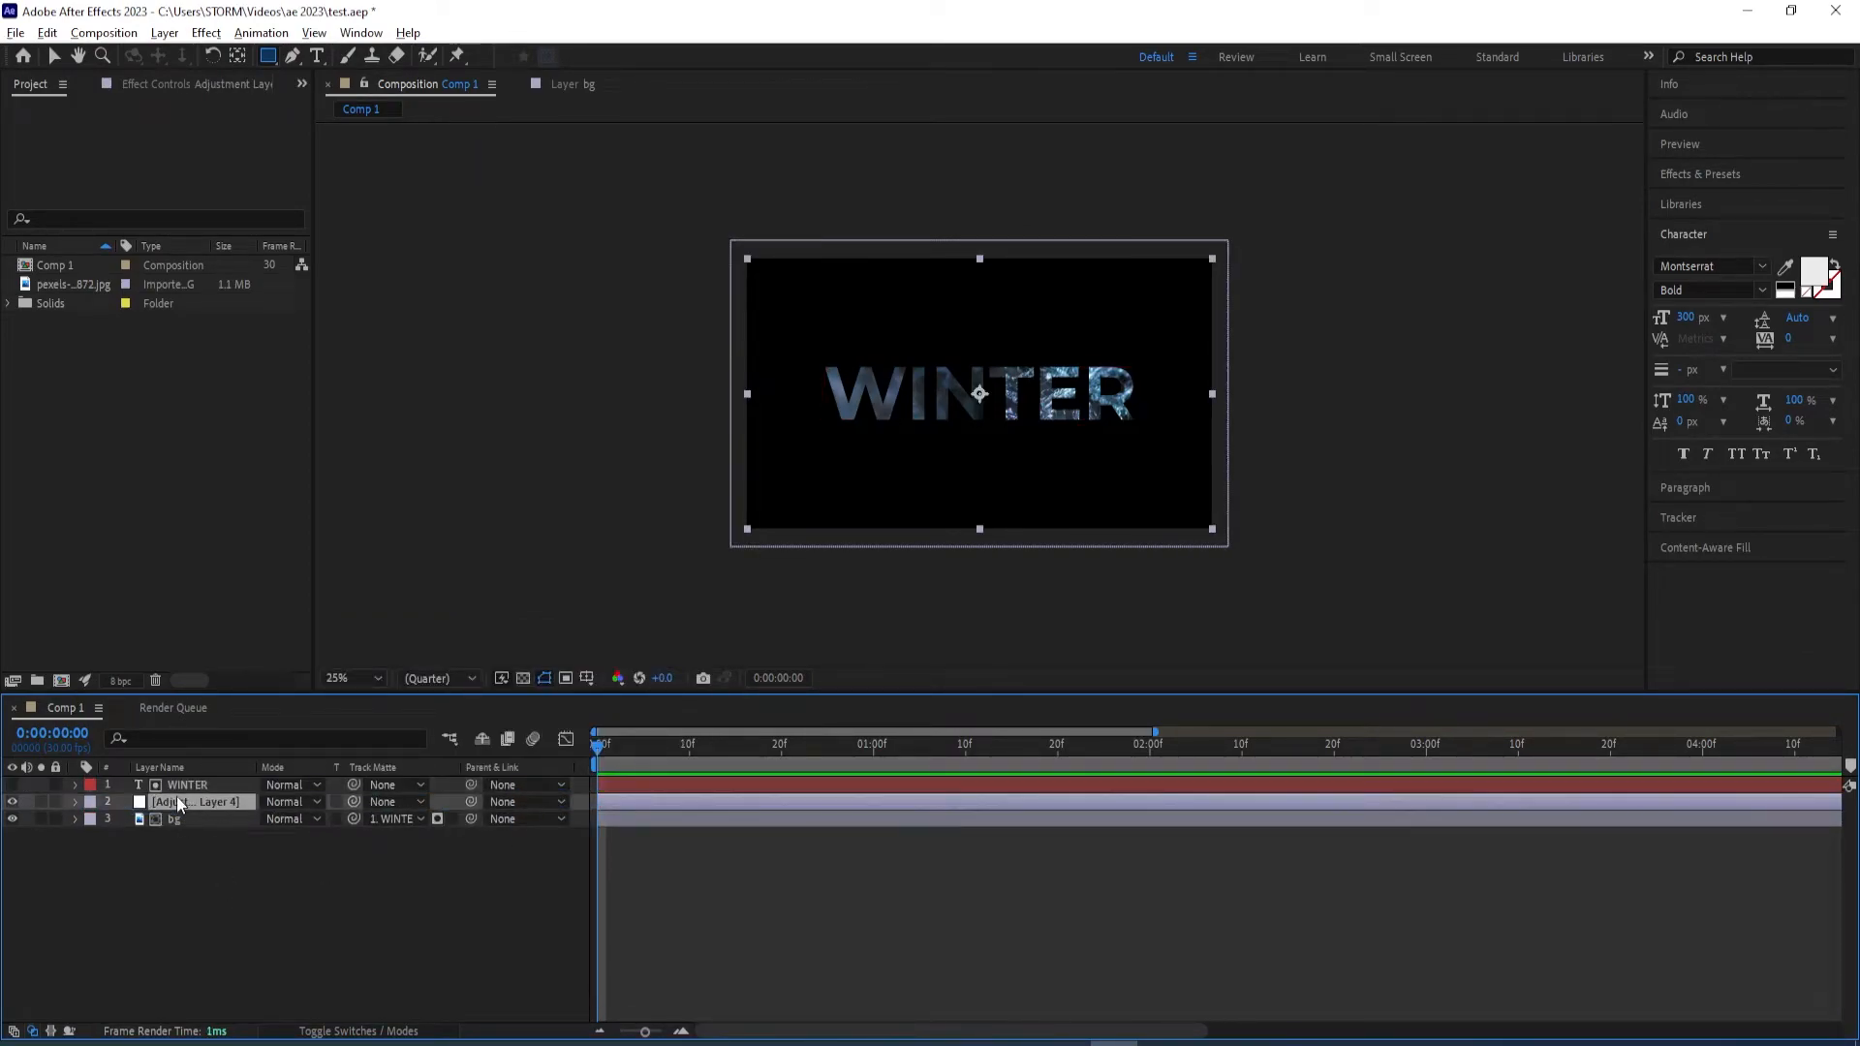
Add a shape layer below the WINTER layer and draw a wide red rectangle over the lower half of the text
right_click(250, 967)
mouse_move(320, 723)
click(554, 863)
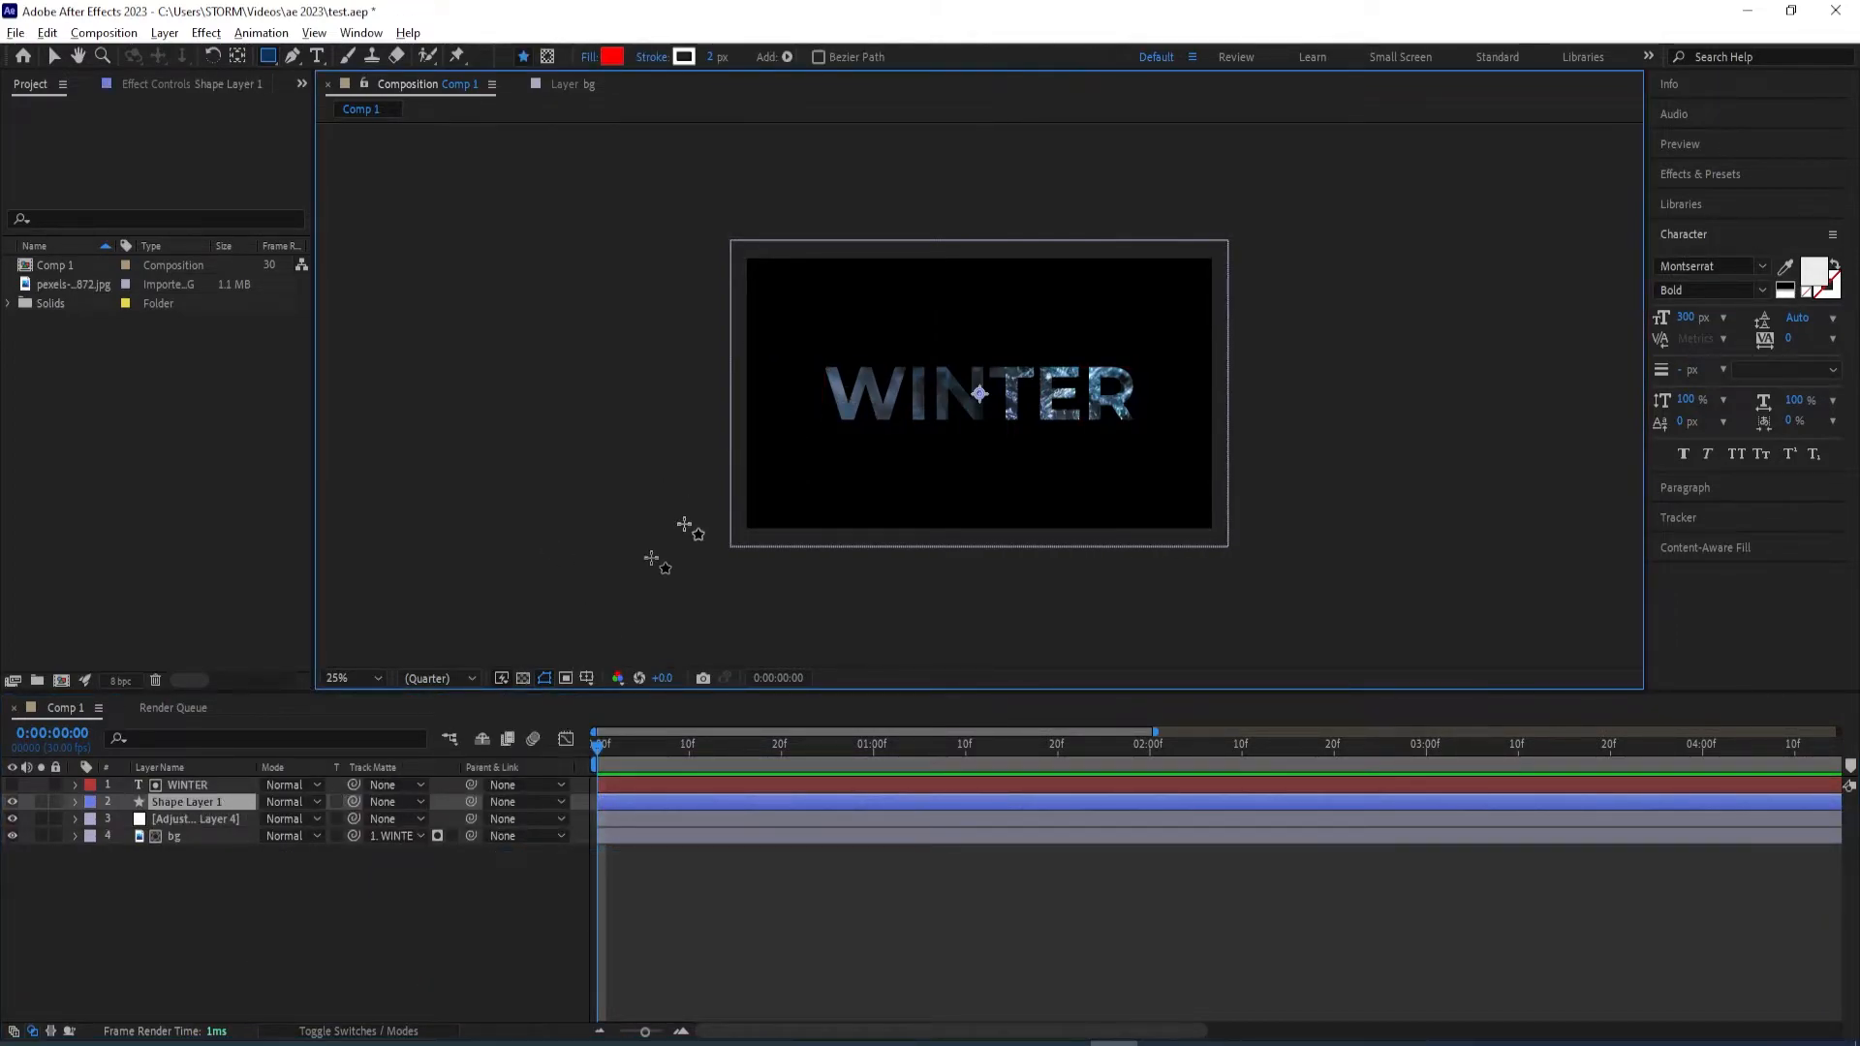
click(796, 394)
drag(829, 403, 1162, 443)
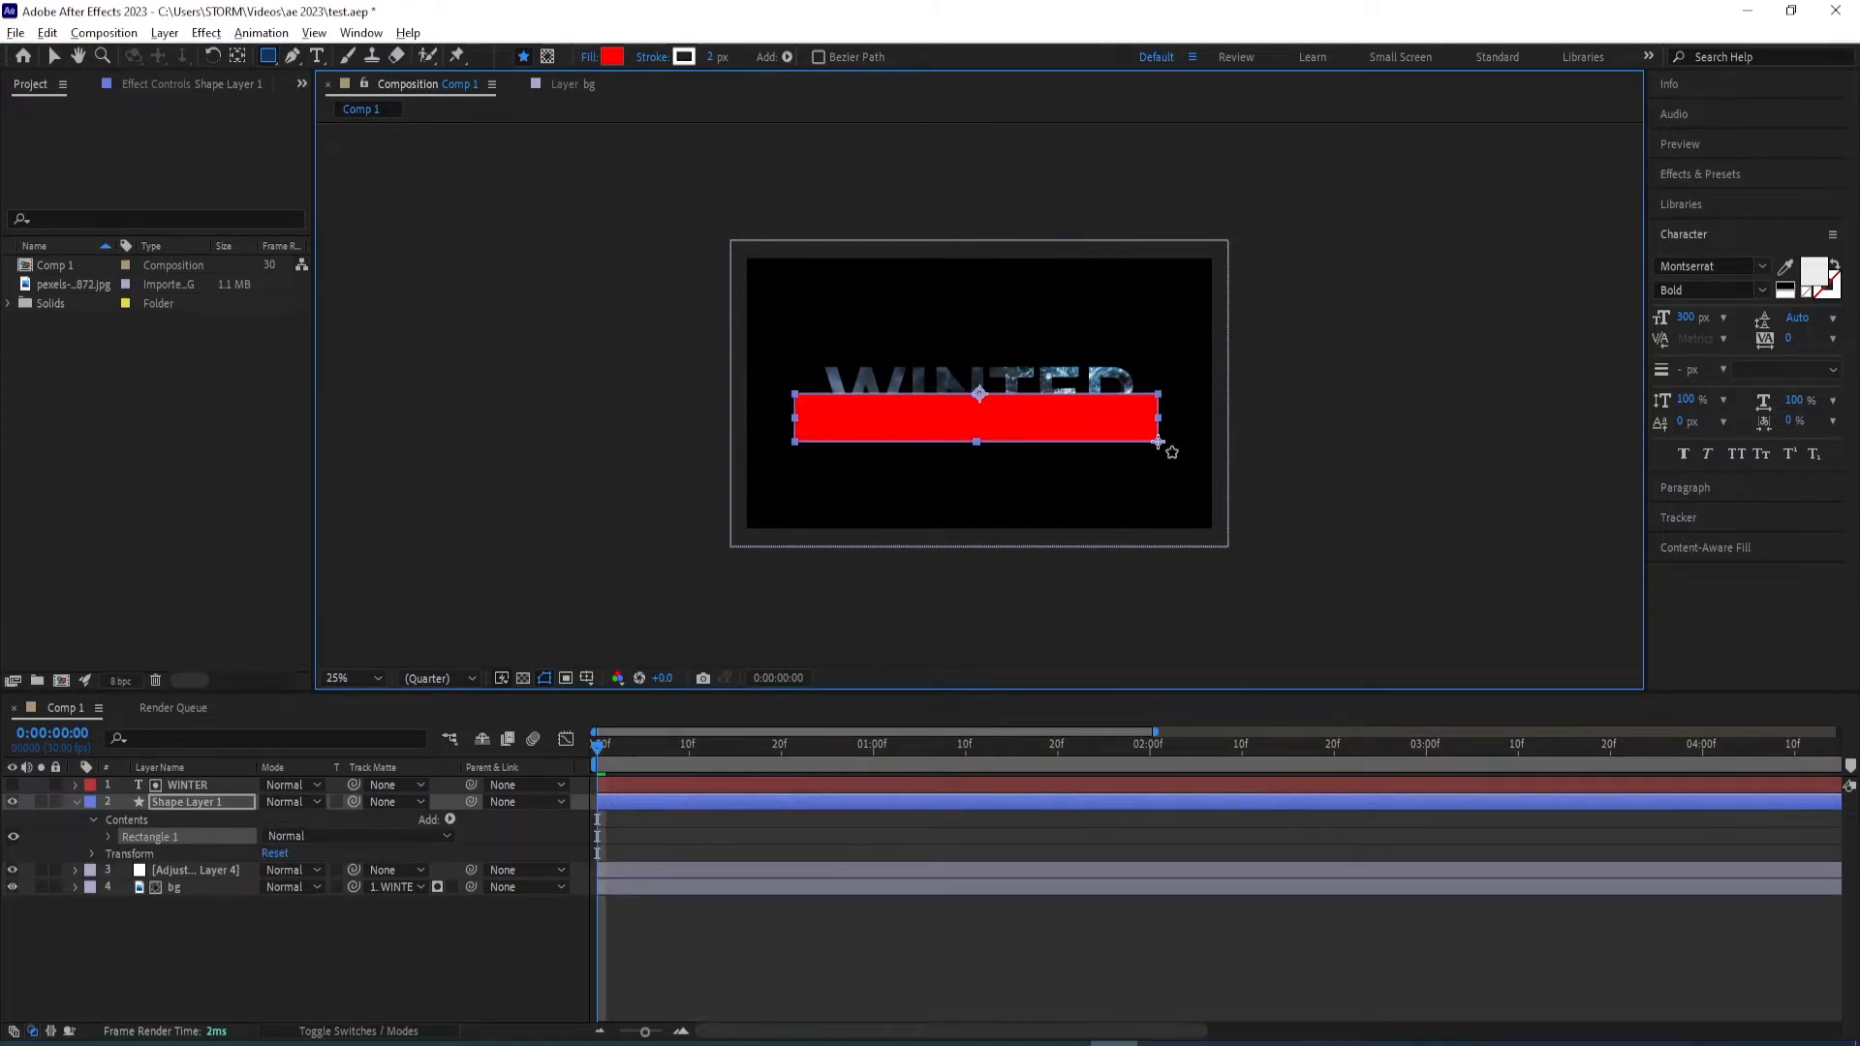
click(78, 803)
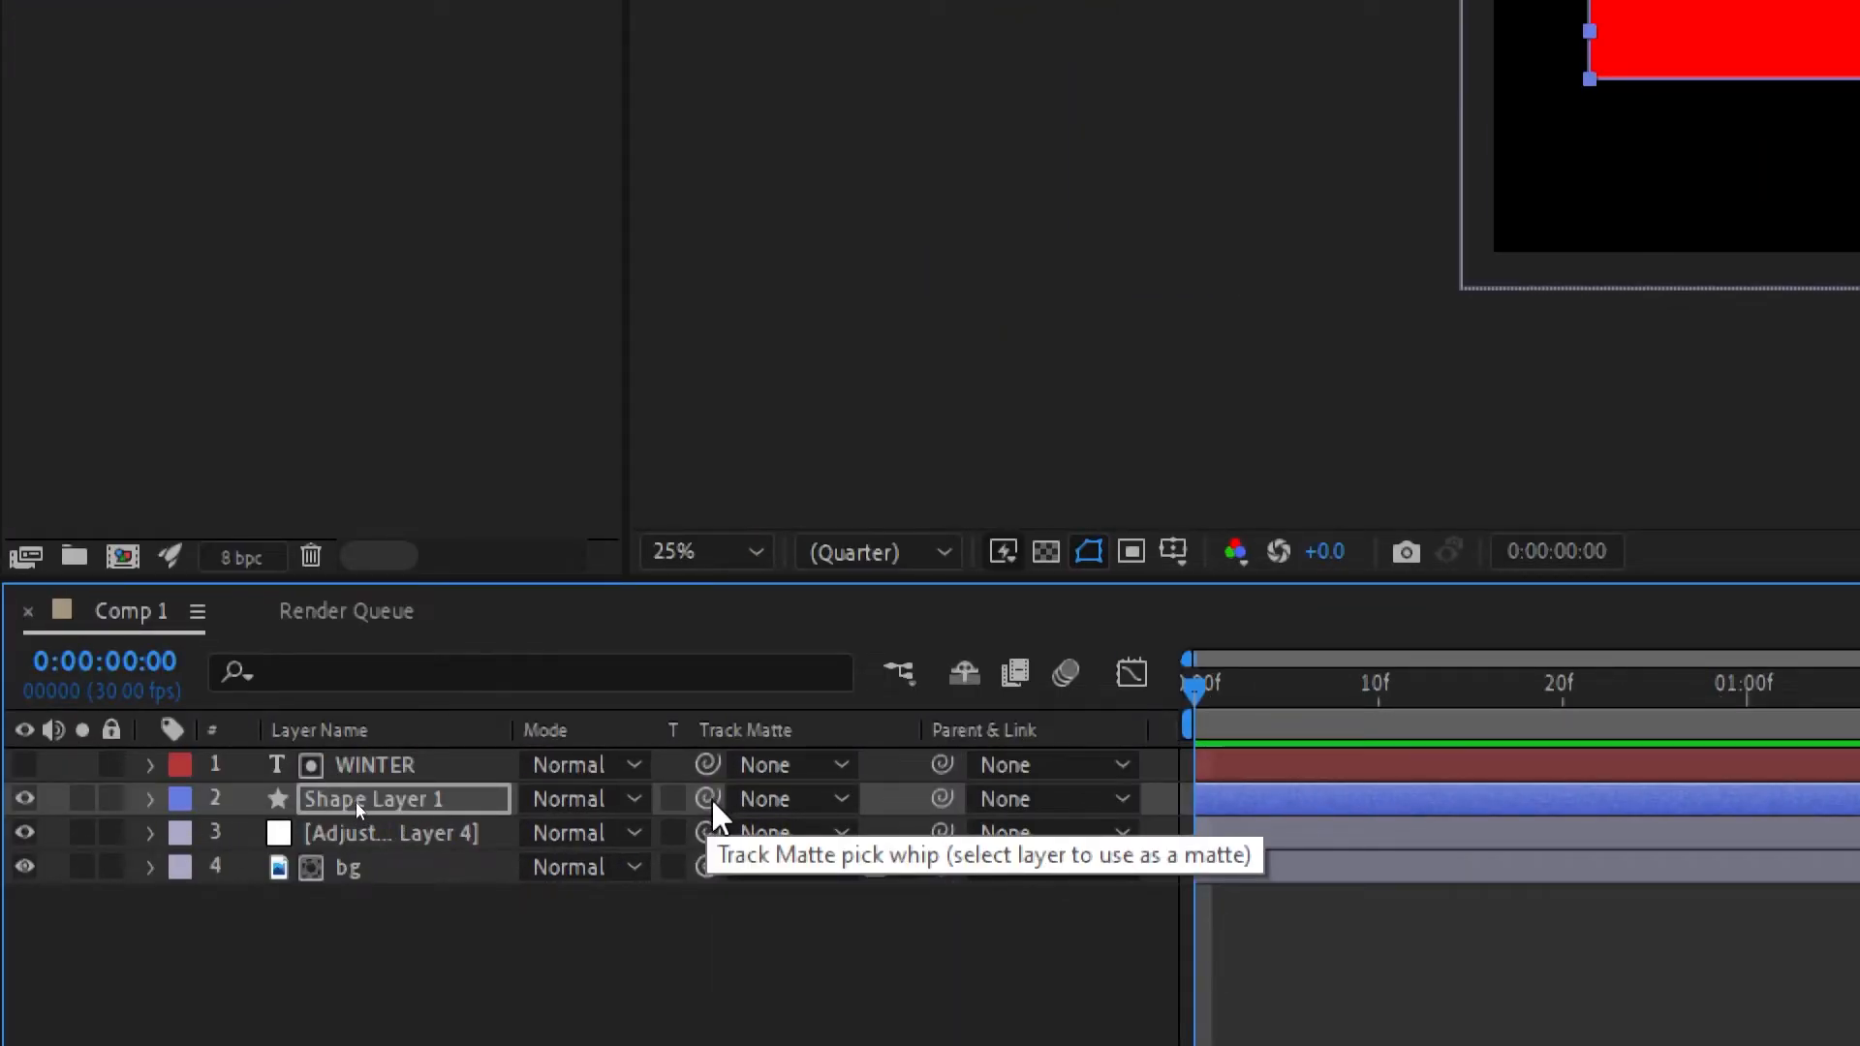
Set the WINTER text layer as the track matte of both Shape Layer 1 and the adjustment layer
drag(707, 798, 359, 763)
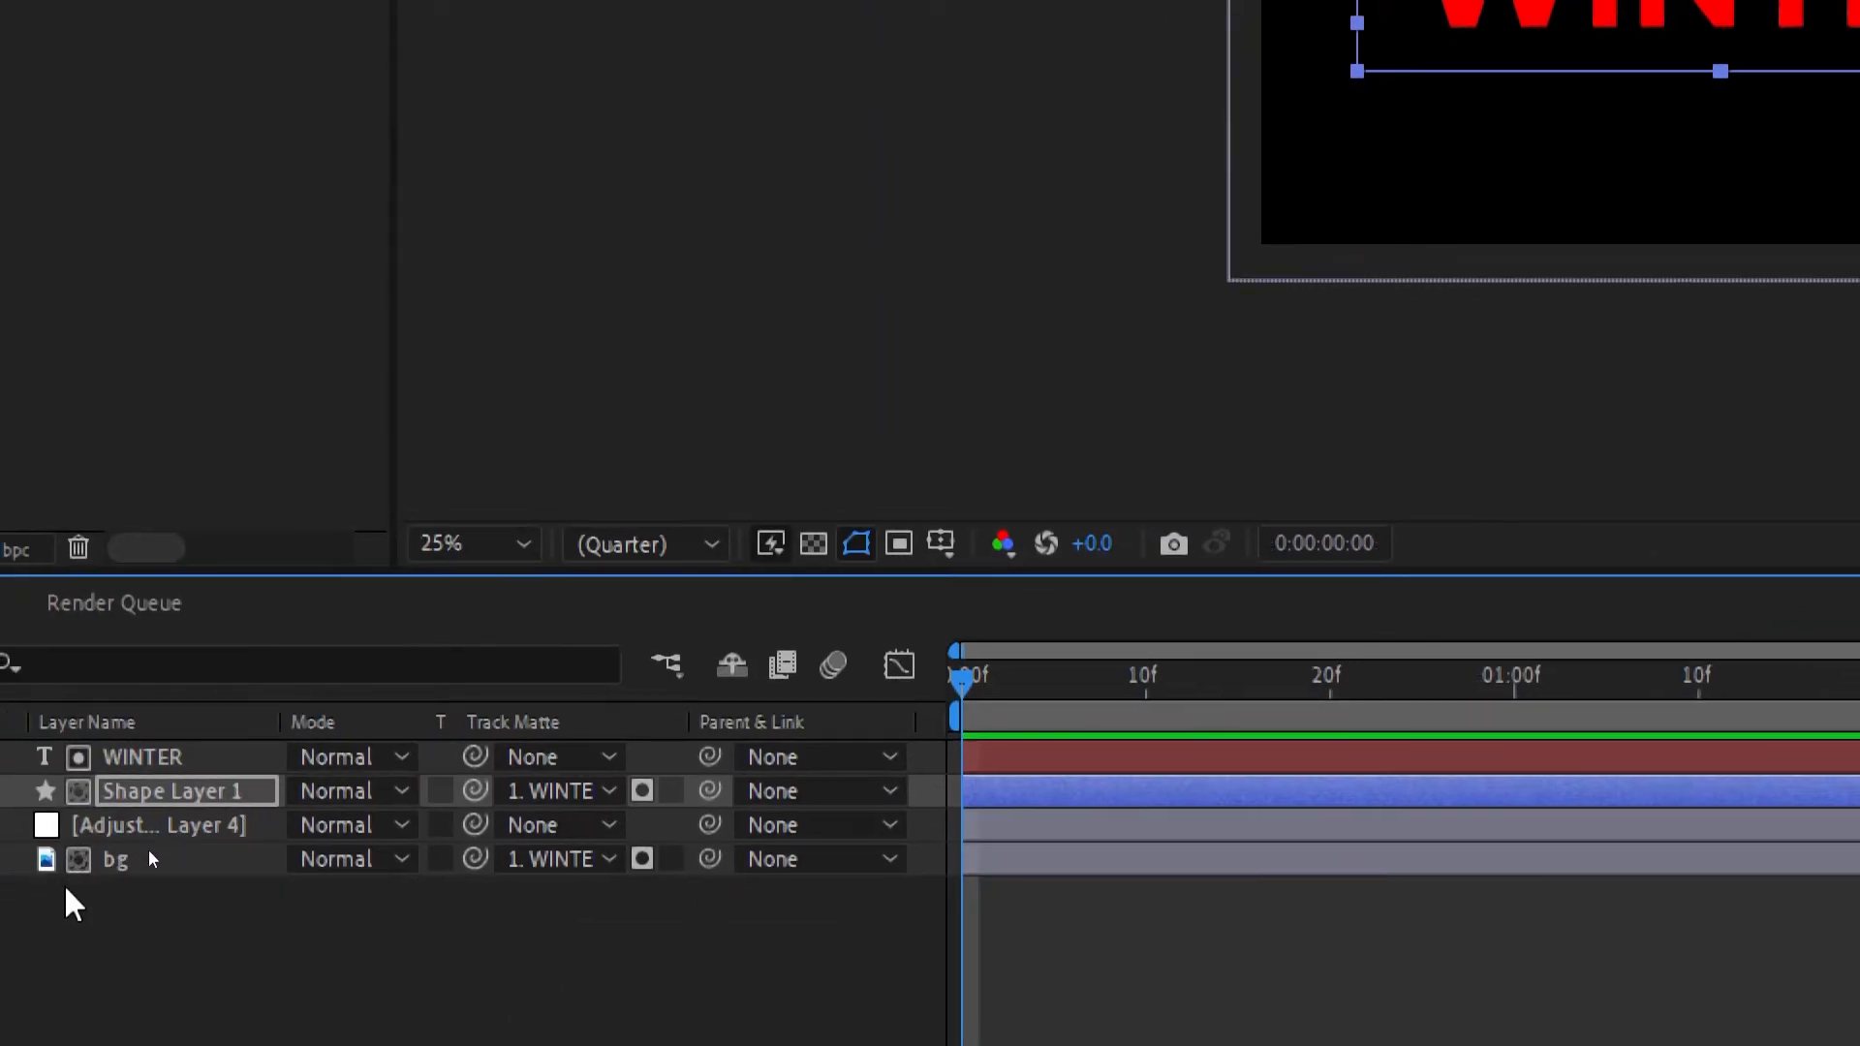
click(538, 824)
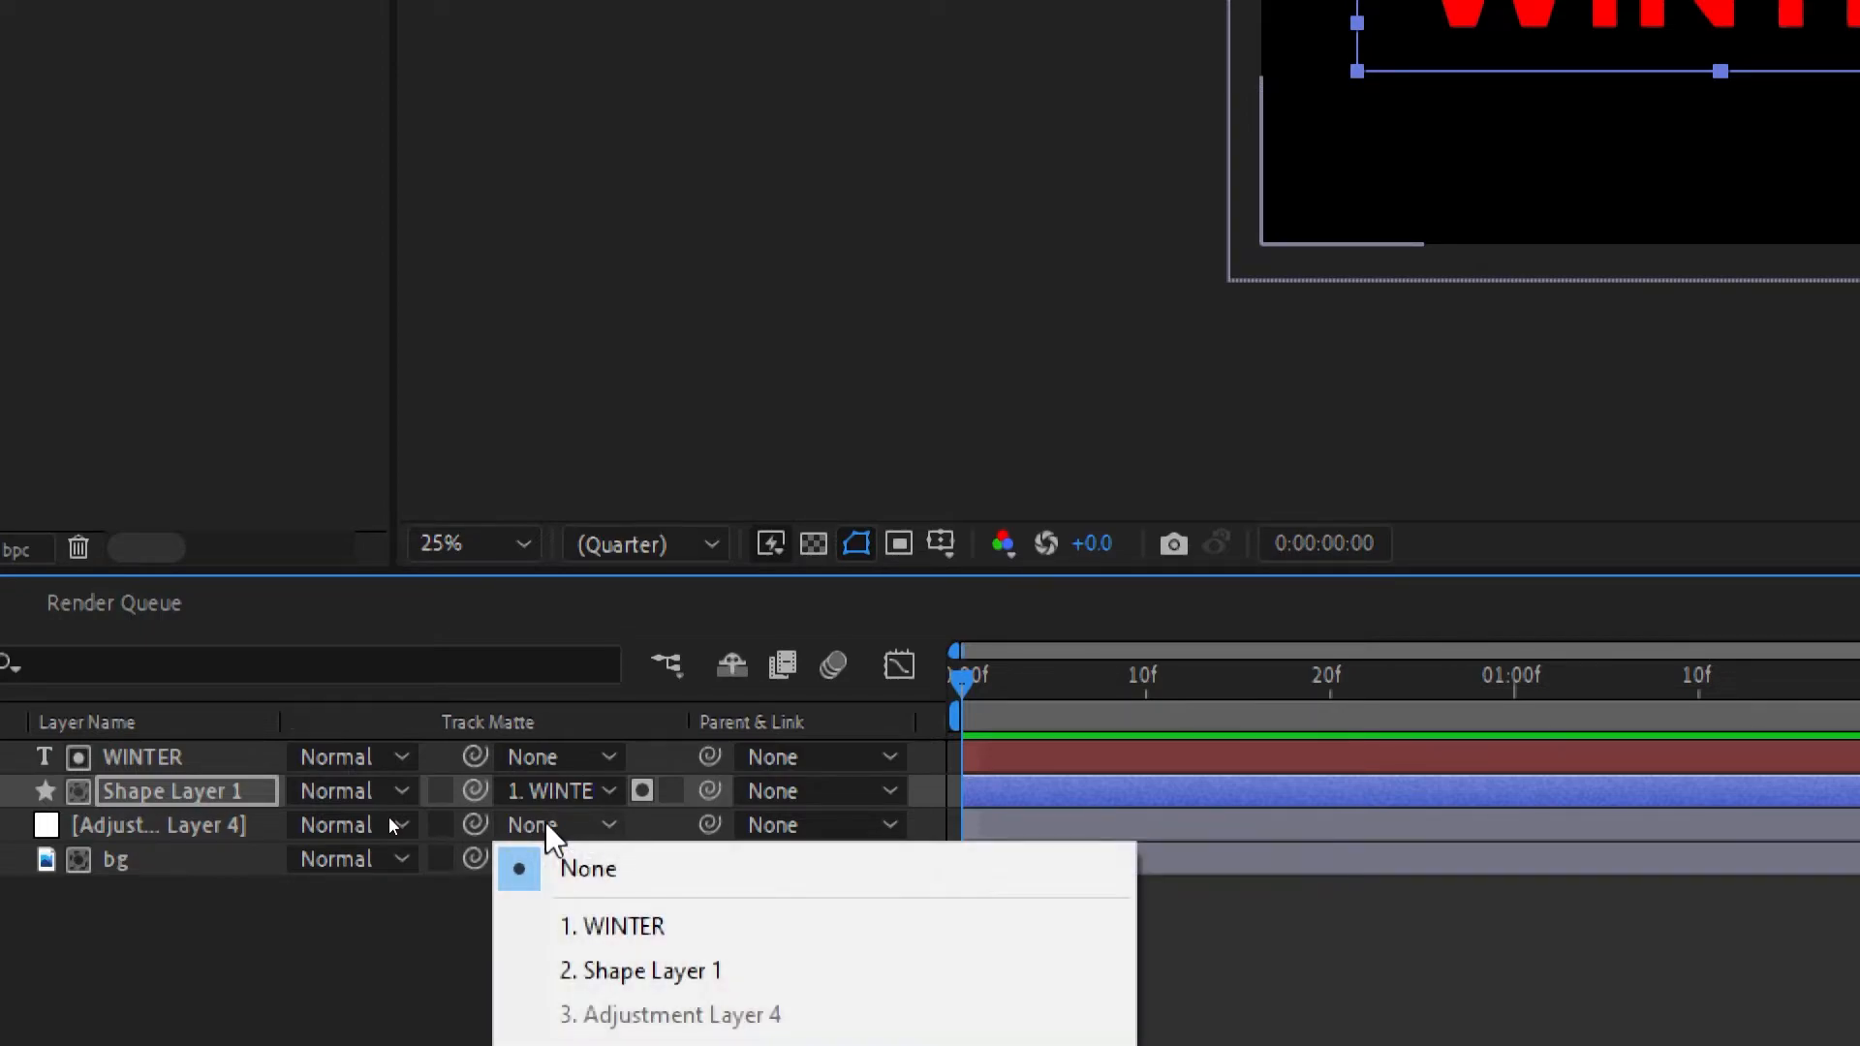
click(588, 926)
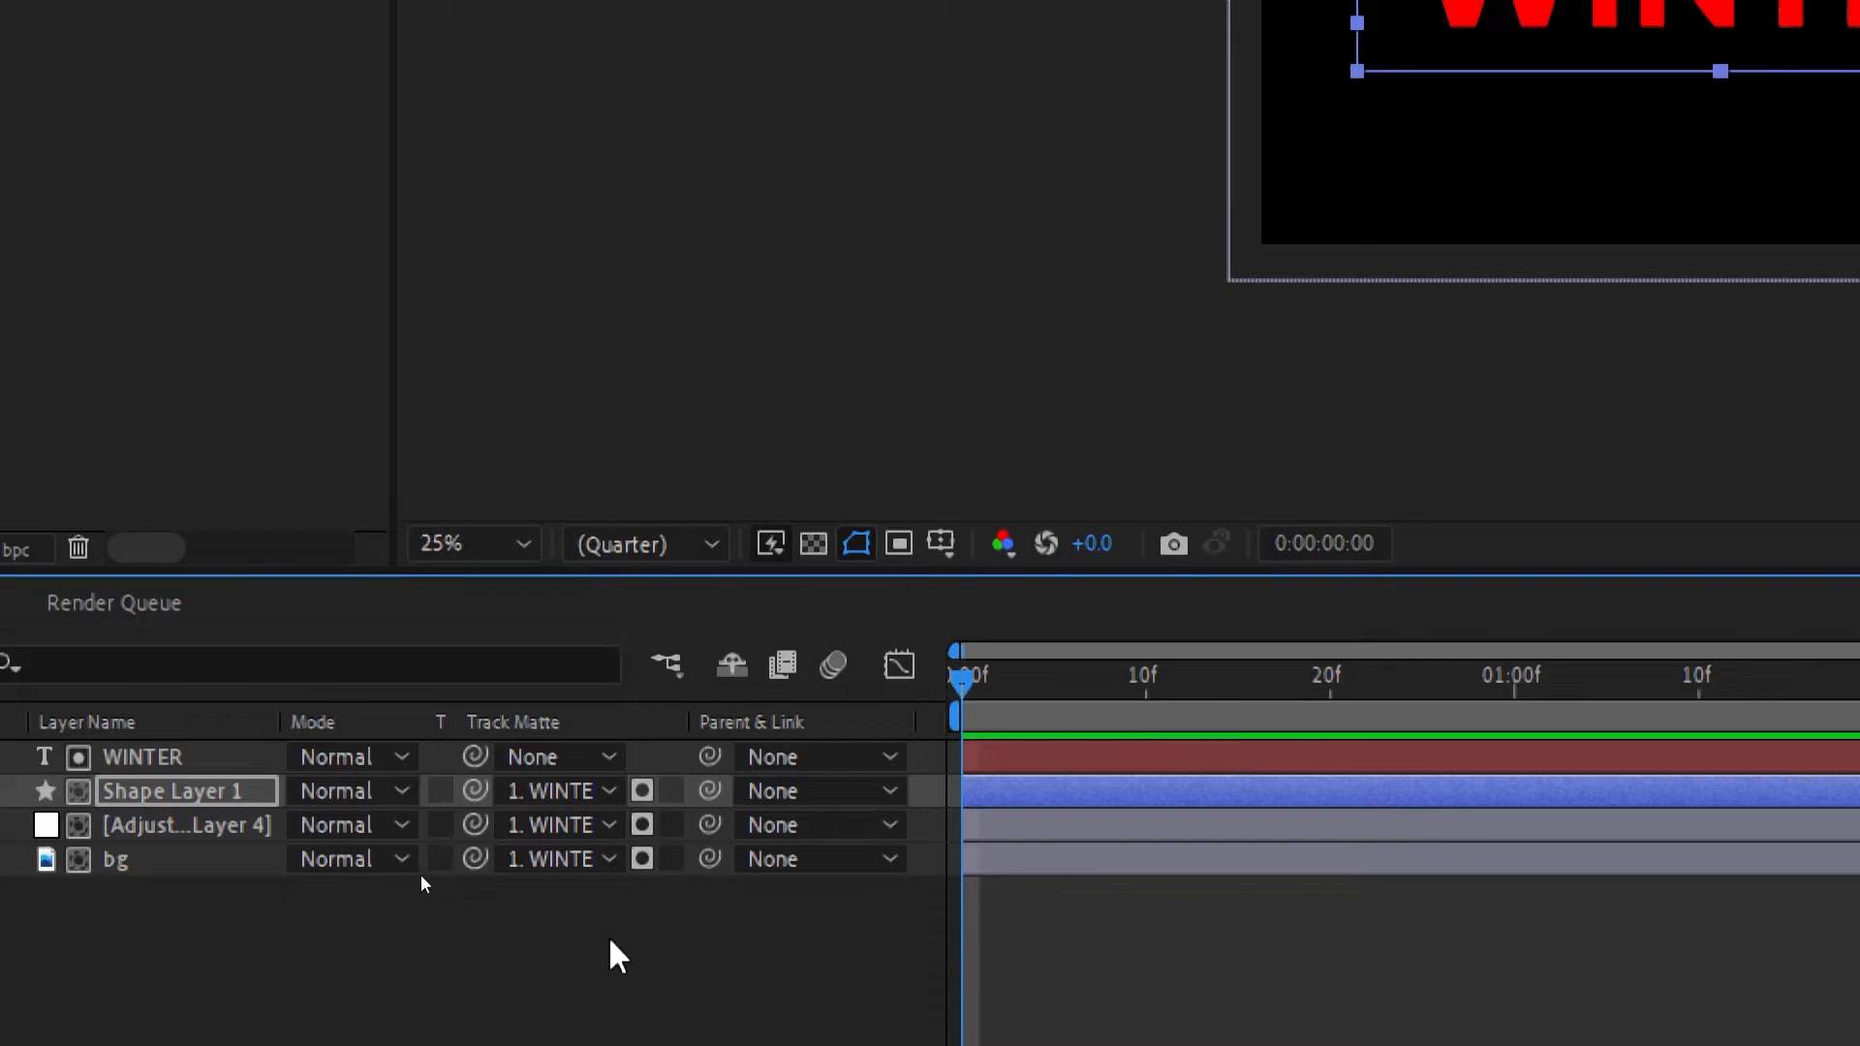
Check Shape Layer 1's matte source choices, switch its matte to luma and back to alpha, and invert the matte
click(589, 791)
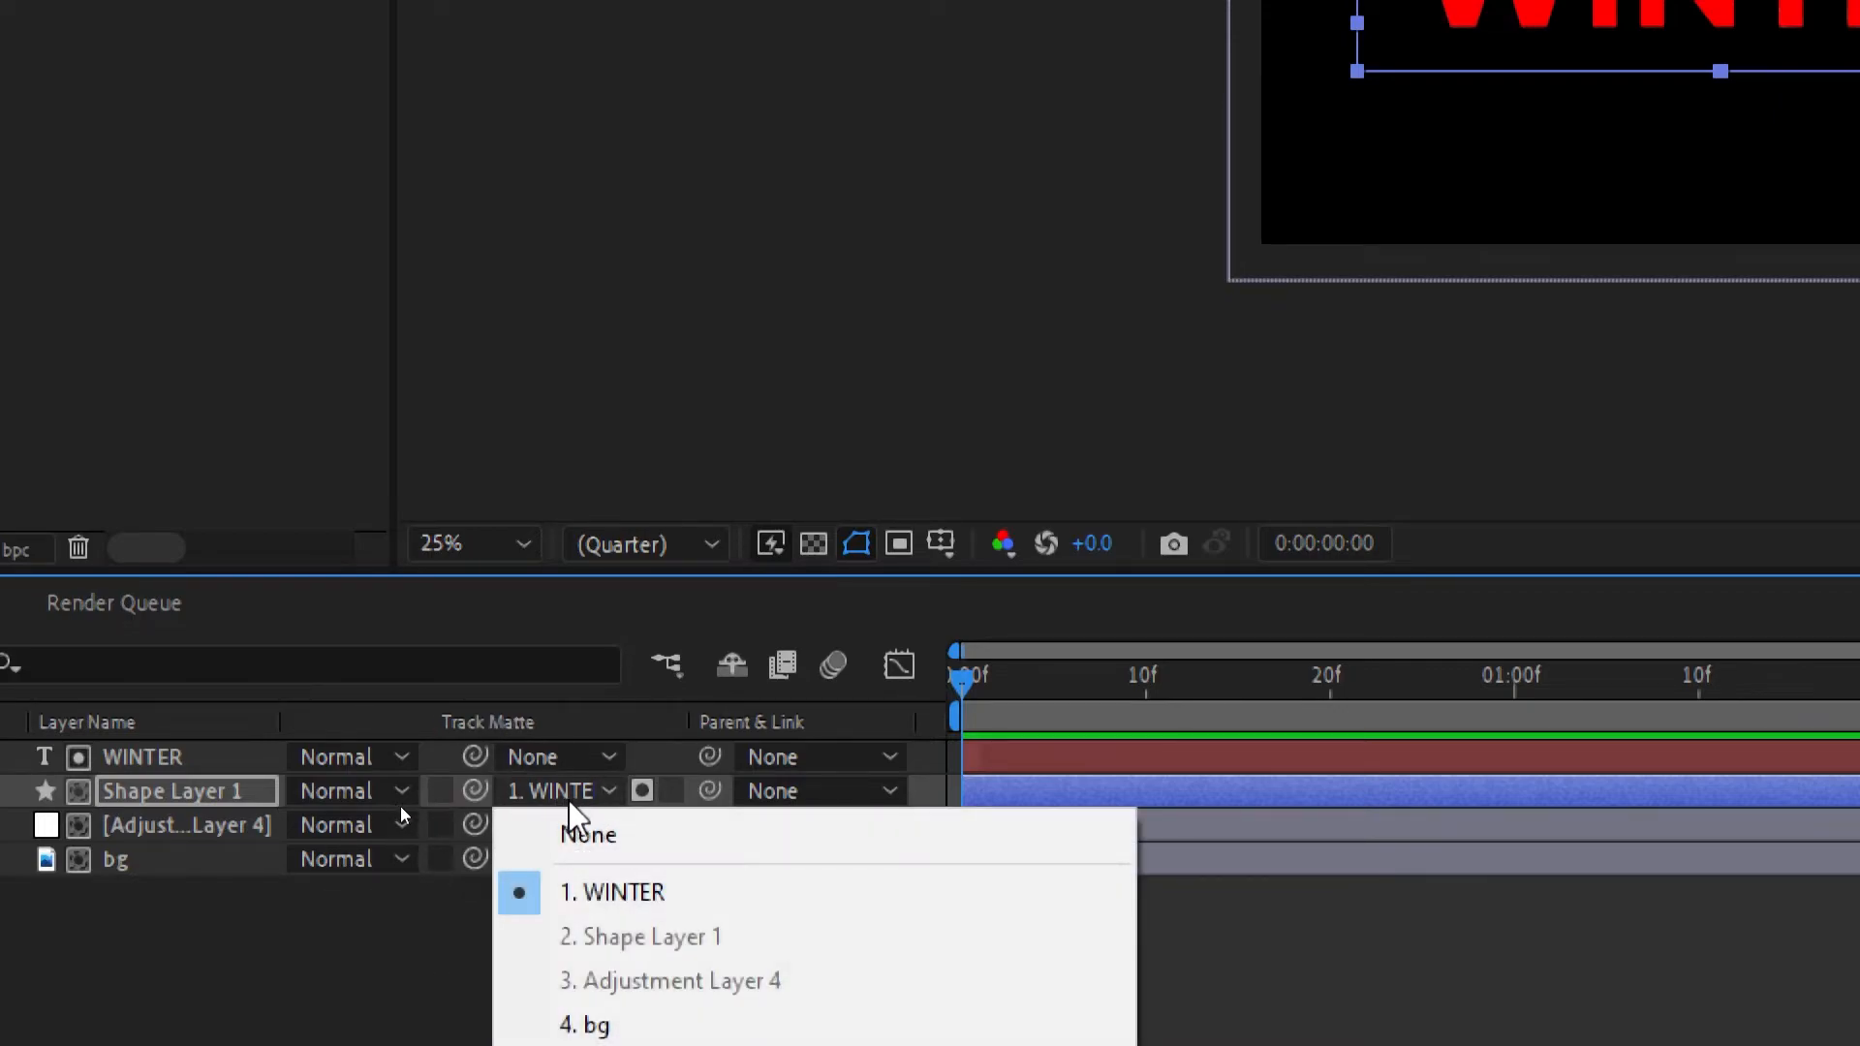
click(593, 796)
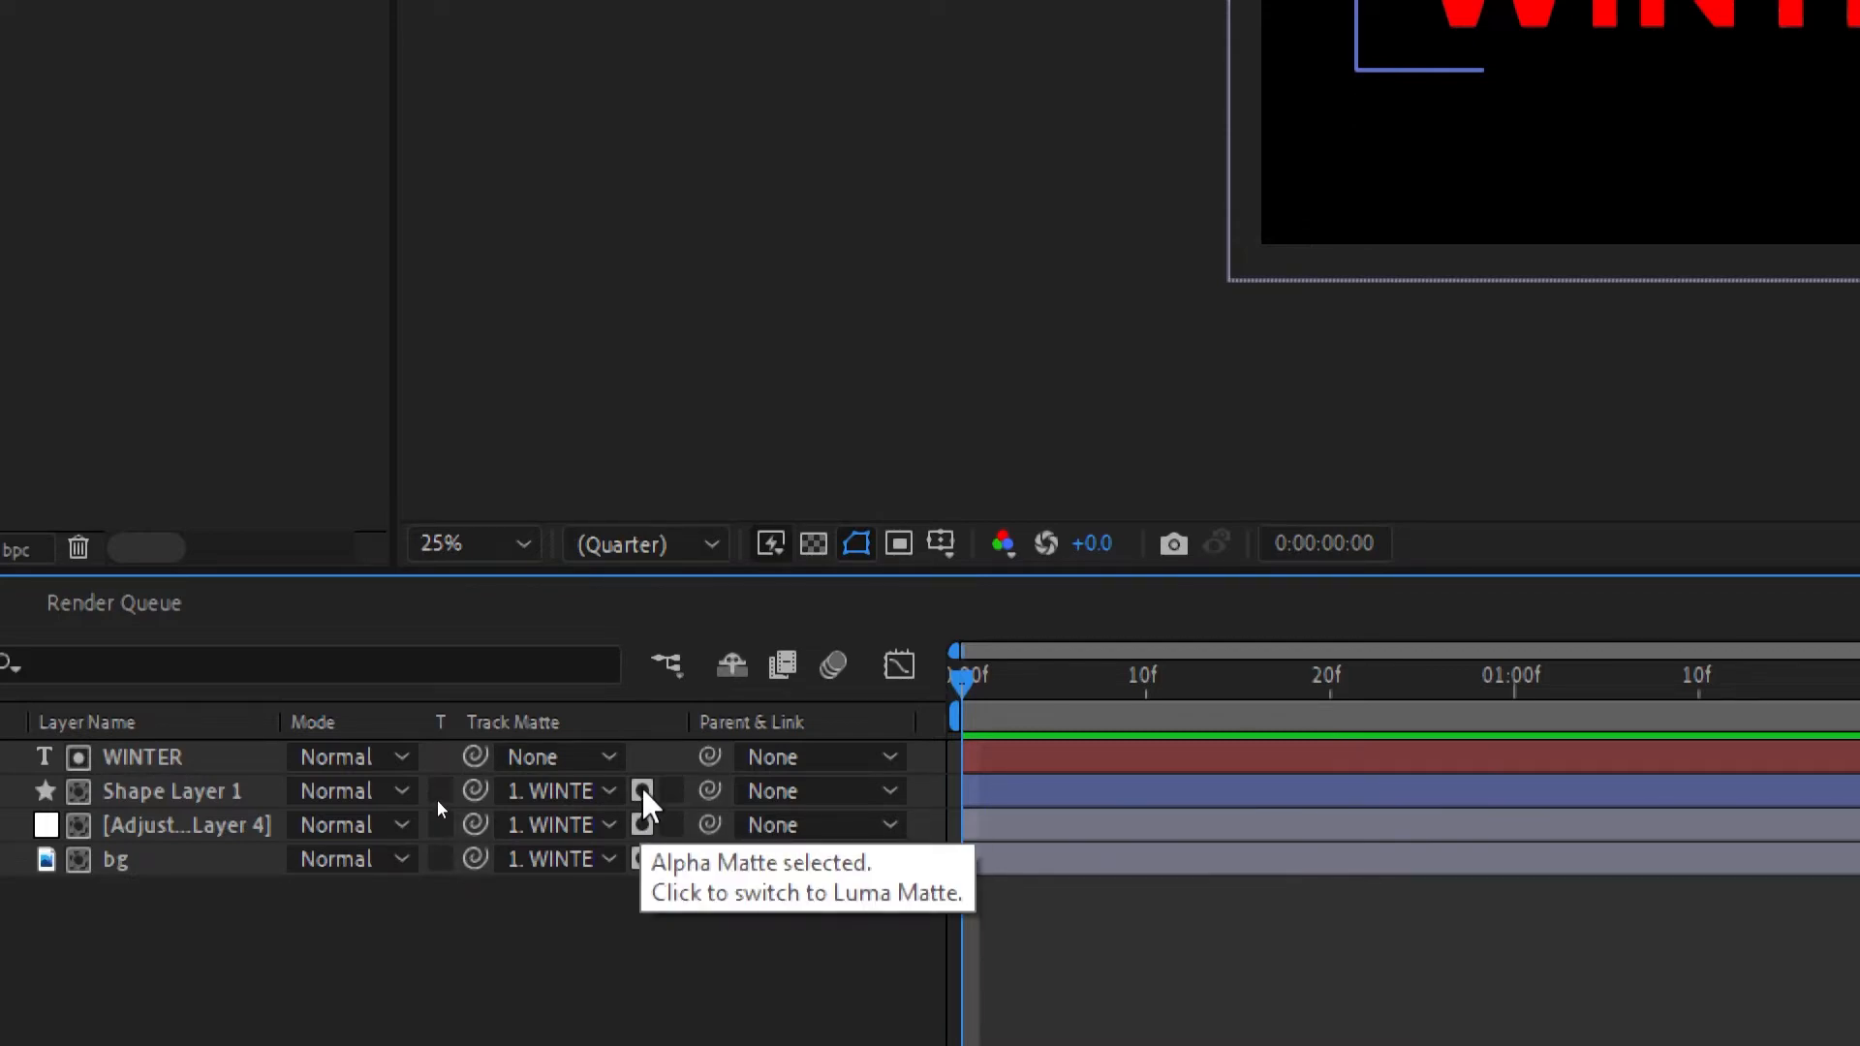
click(643, 792)
click(643, 792)
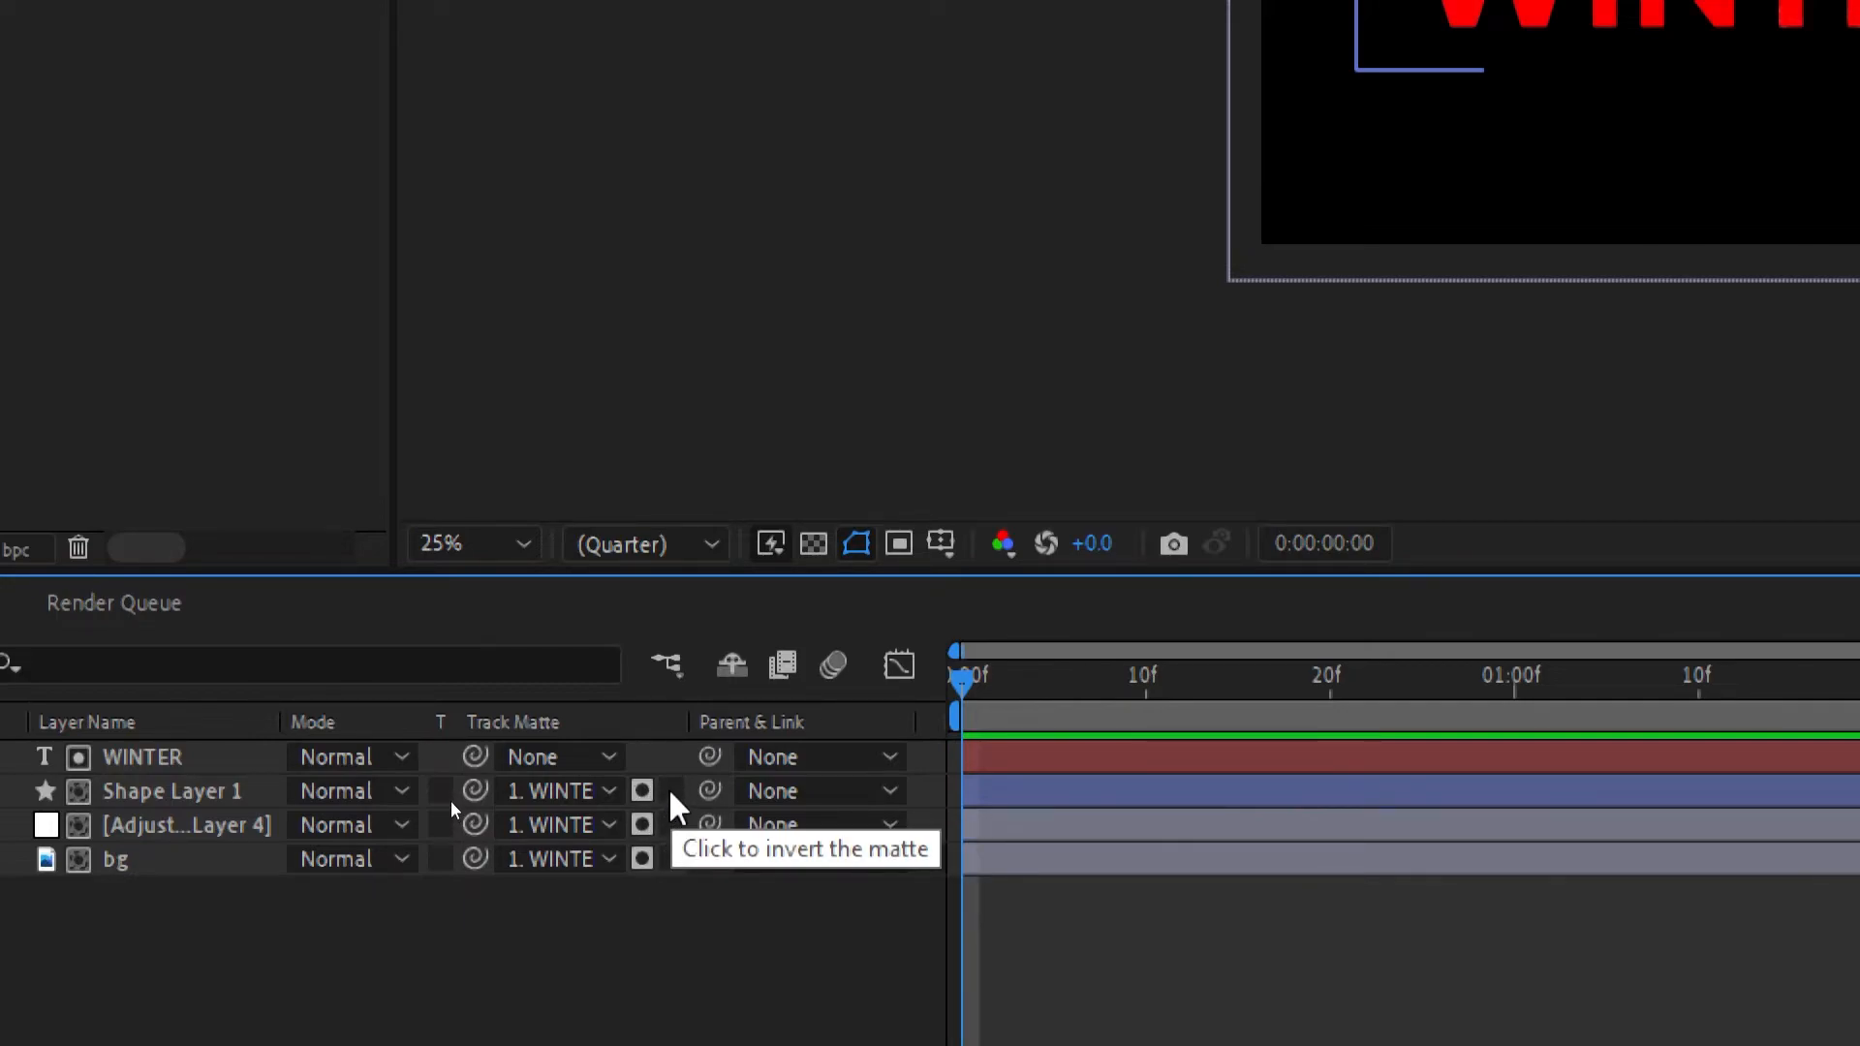
click(671, 792)
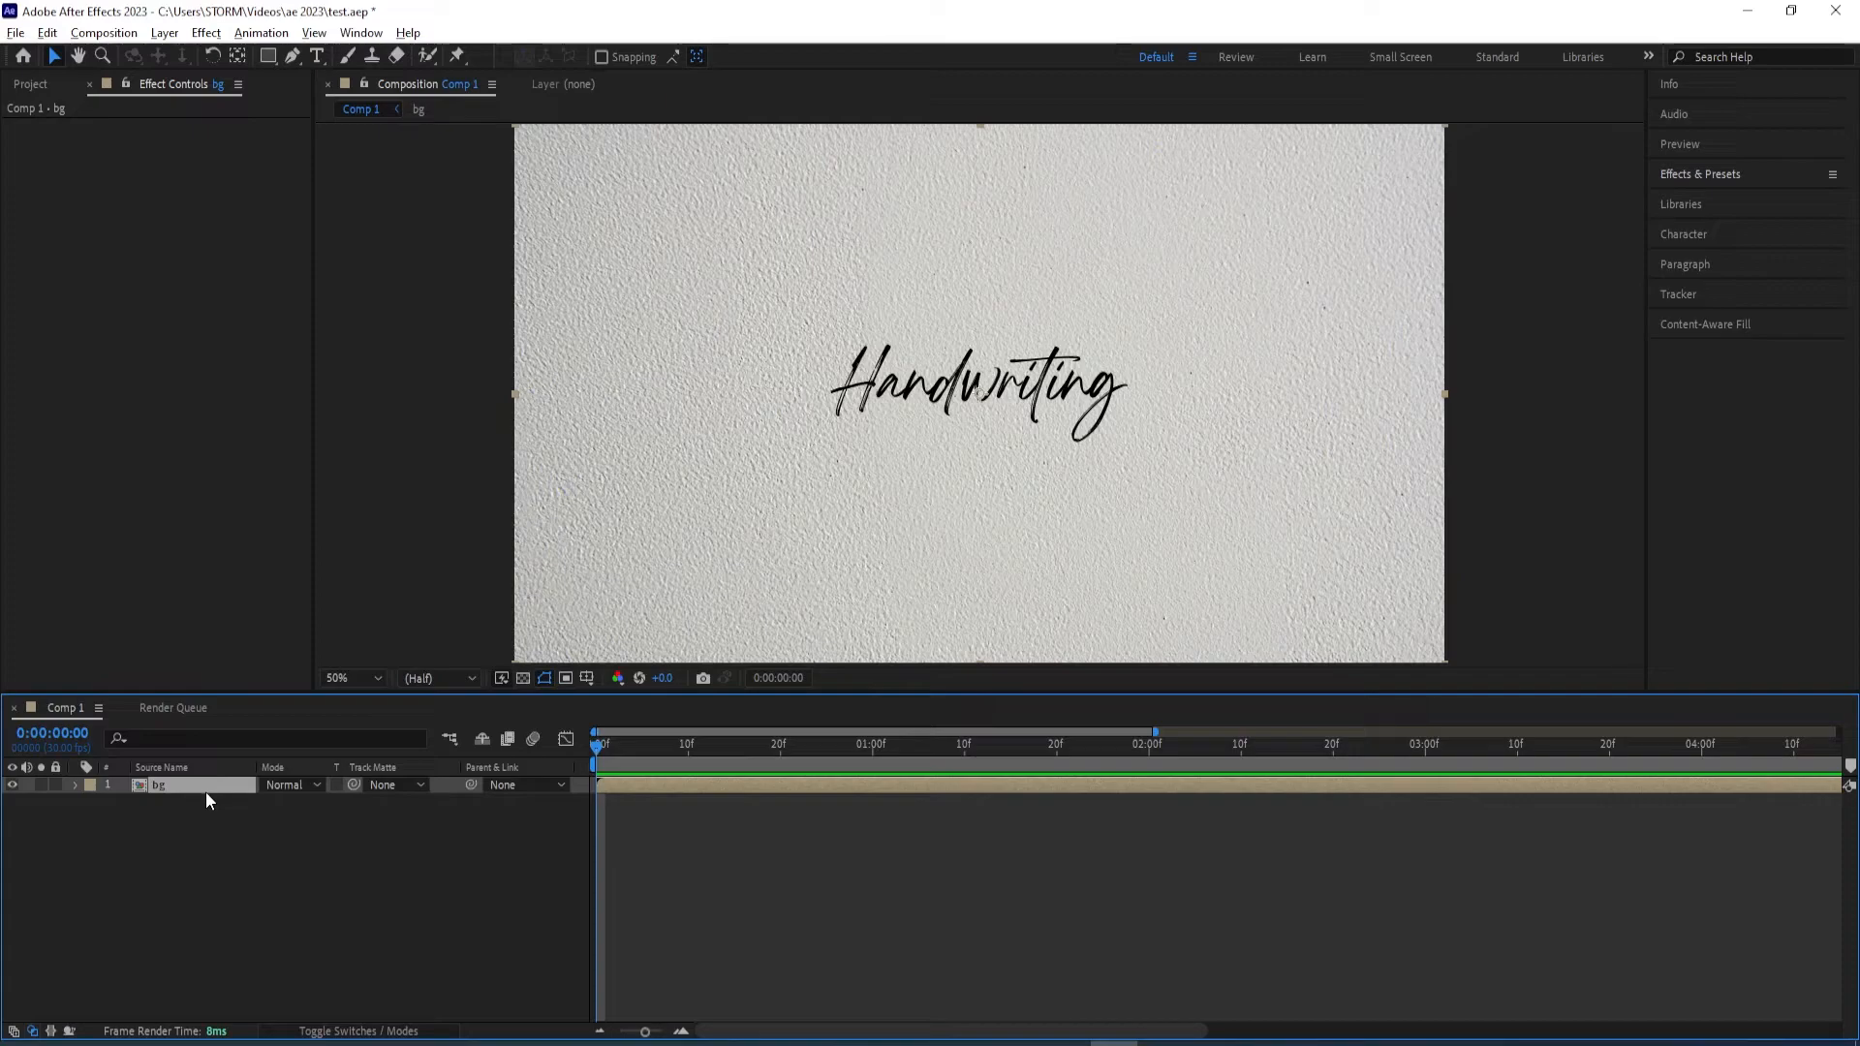
Search the effects and presets for "hand" and apply the Hand Drawn Effect preset to the bg layer with the handwriting
click(1704, 175)
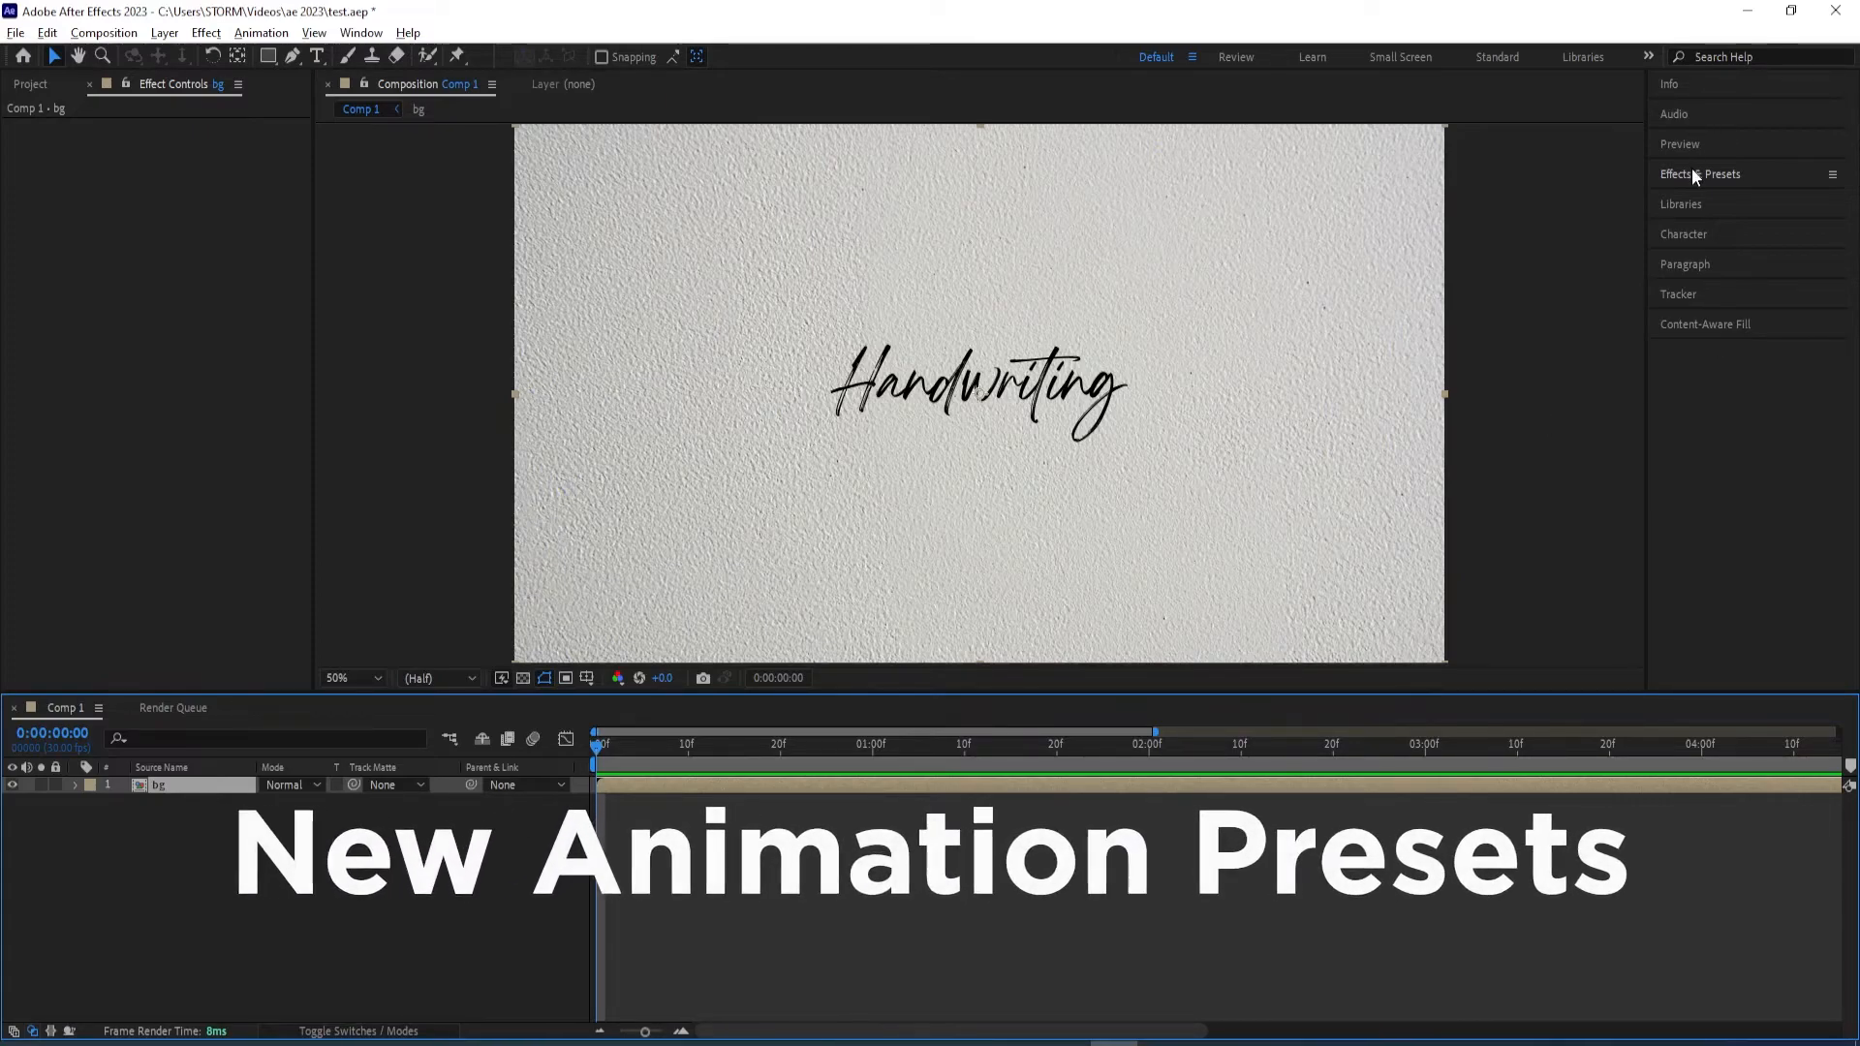
click(1719, 200)
text(hand)
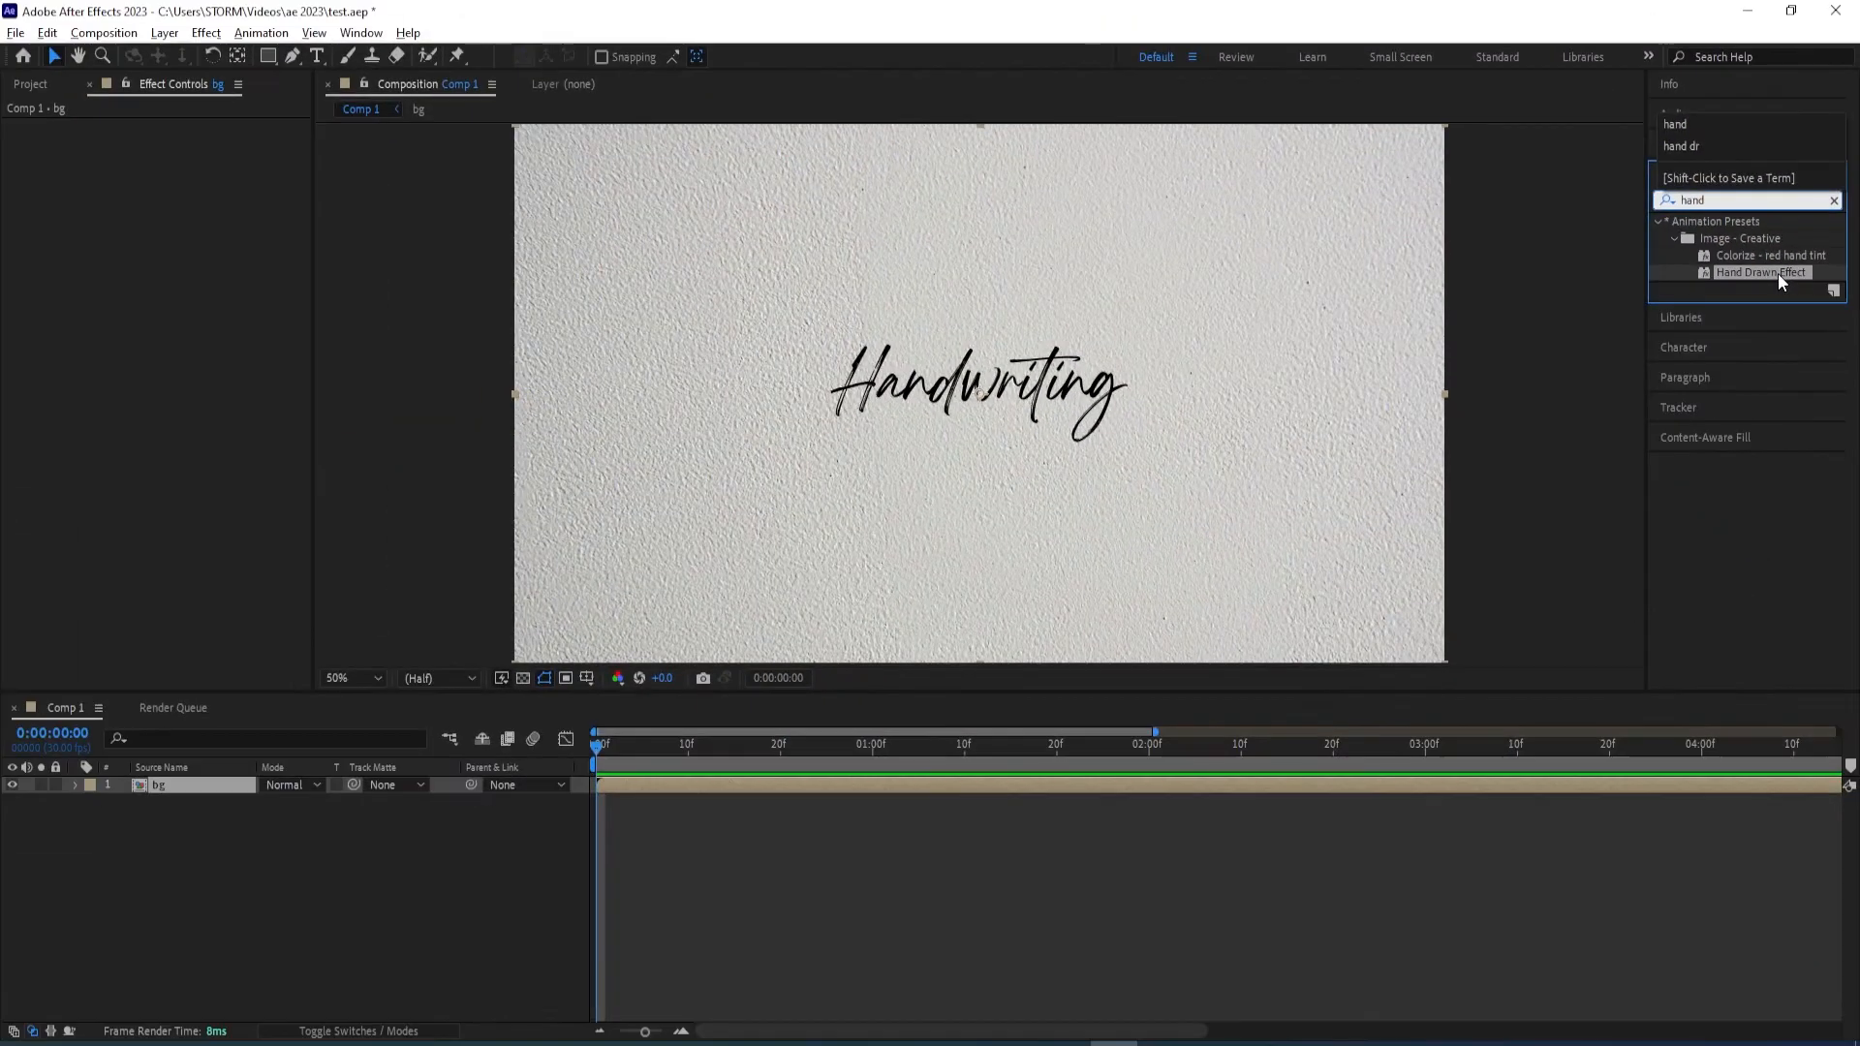
drag(1776, 273, 990, 291)
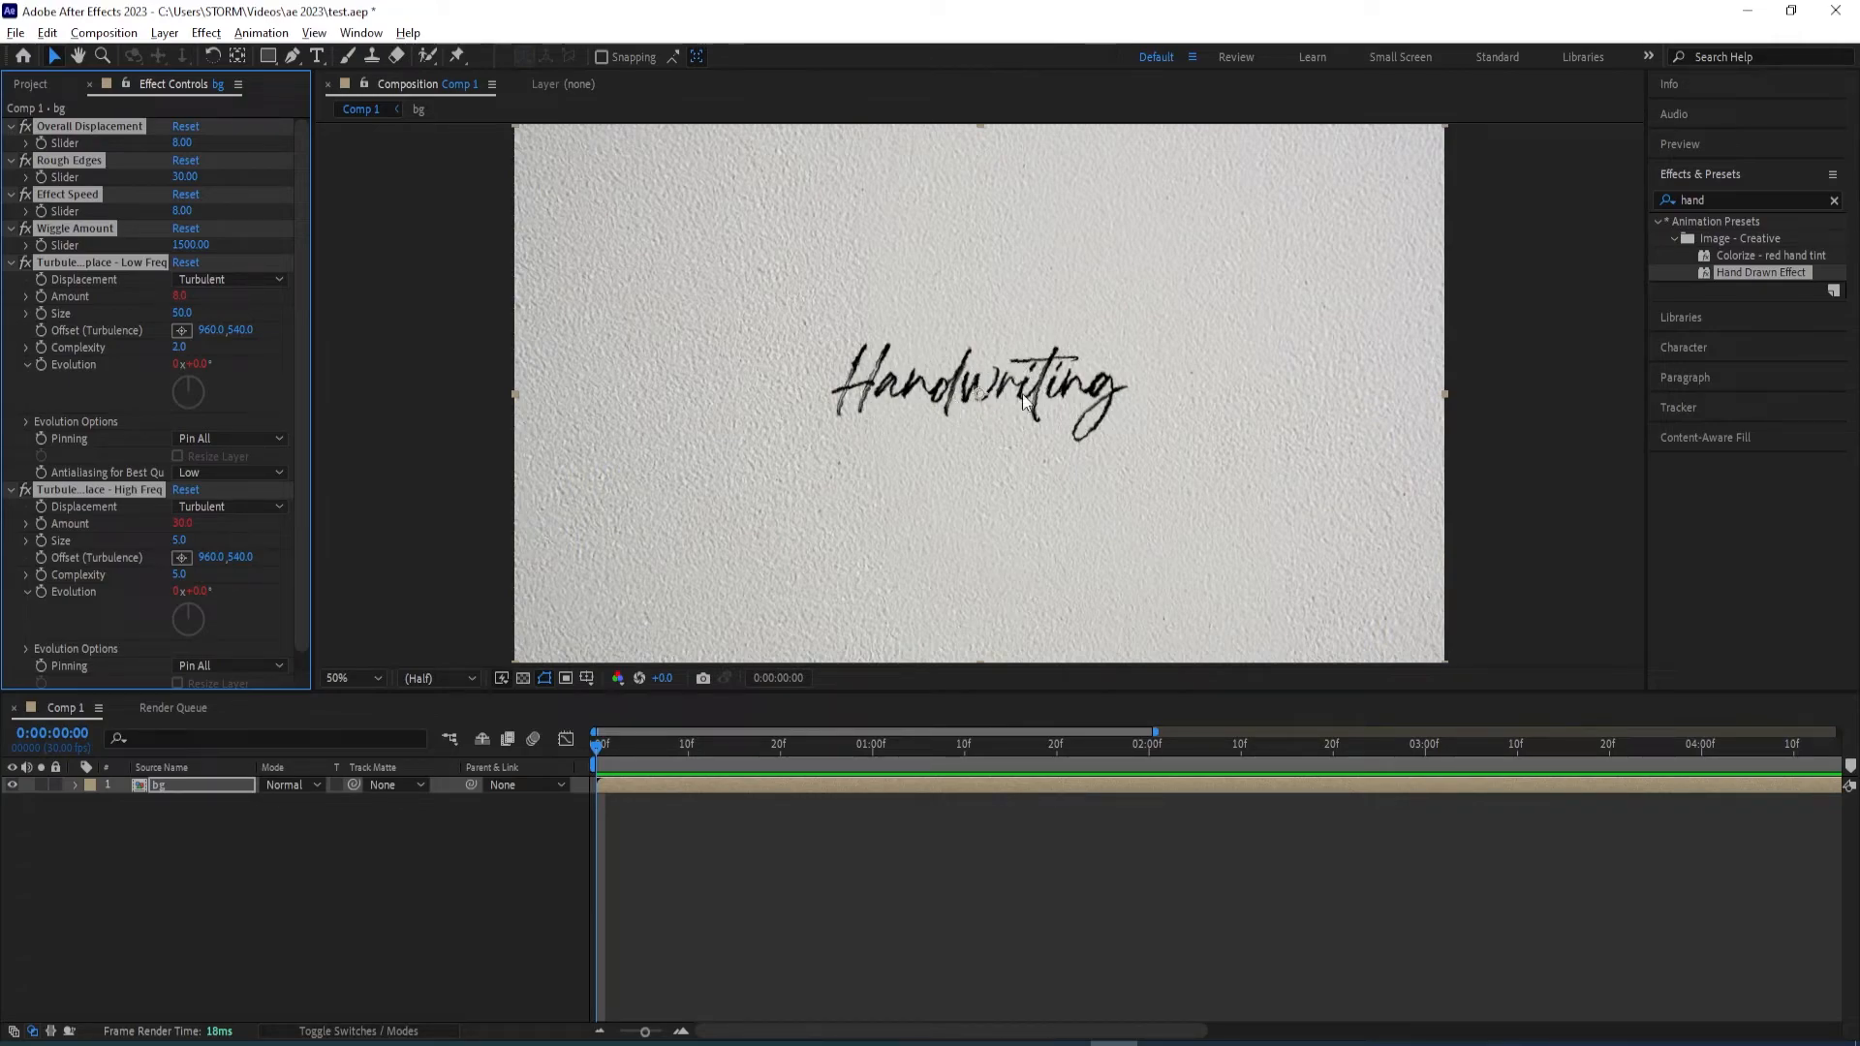
click(227, 839)
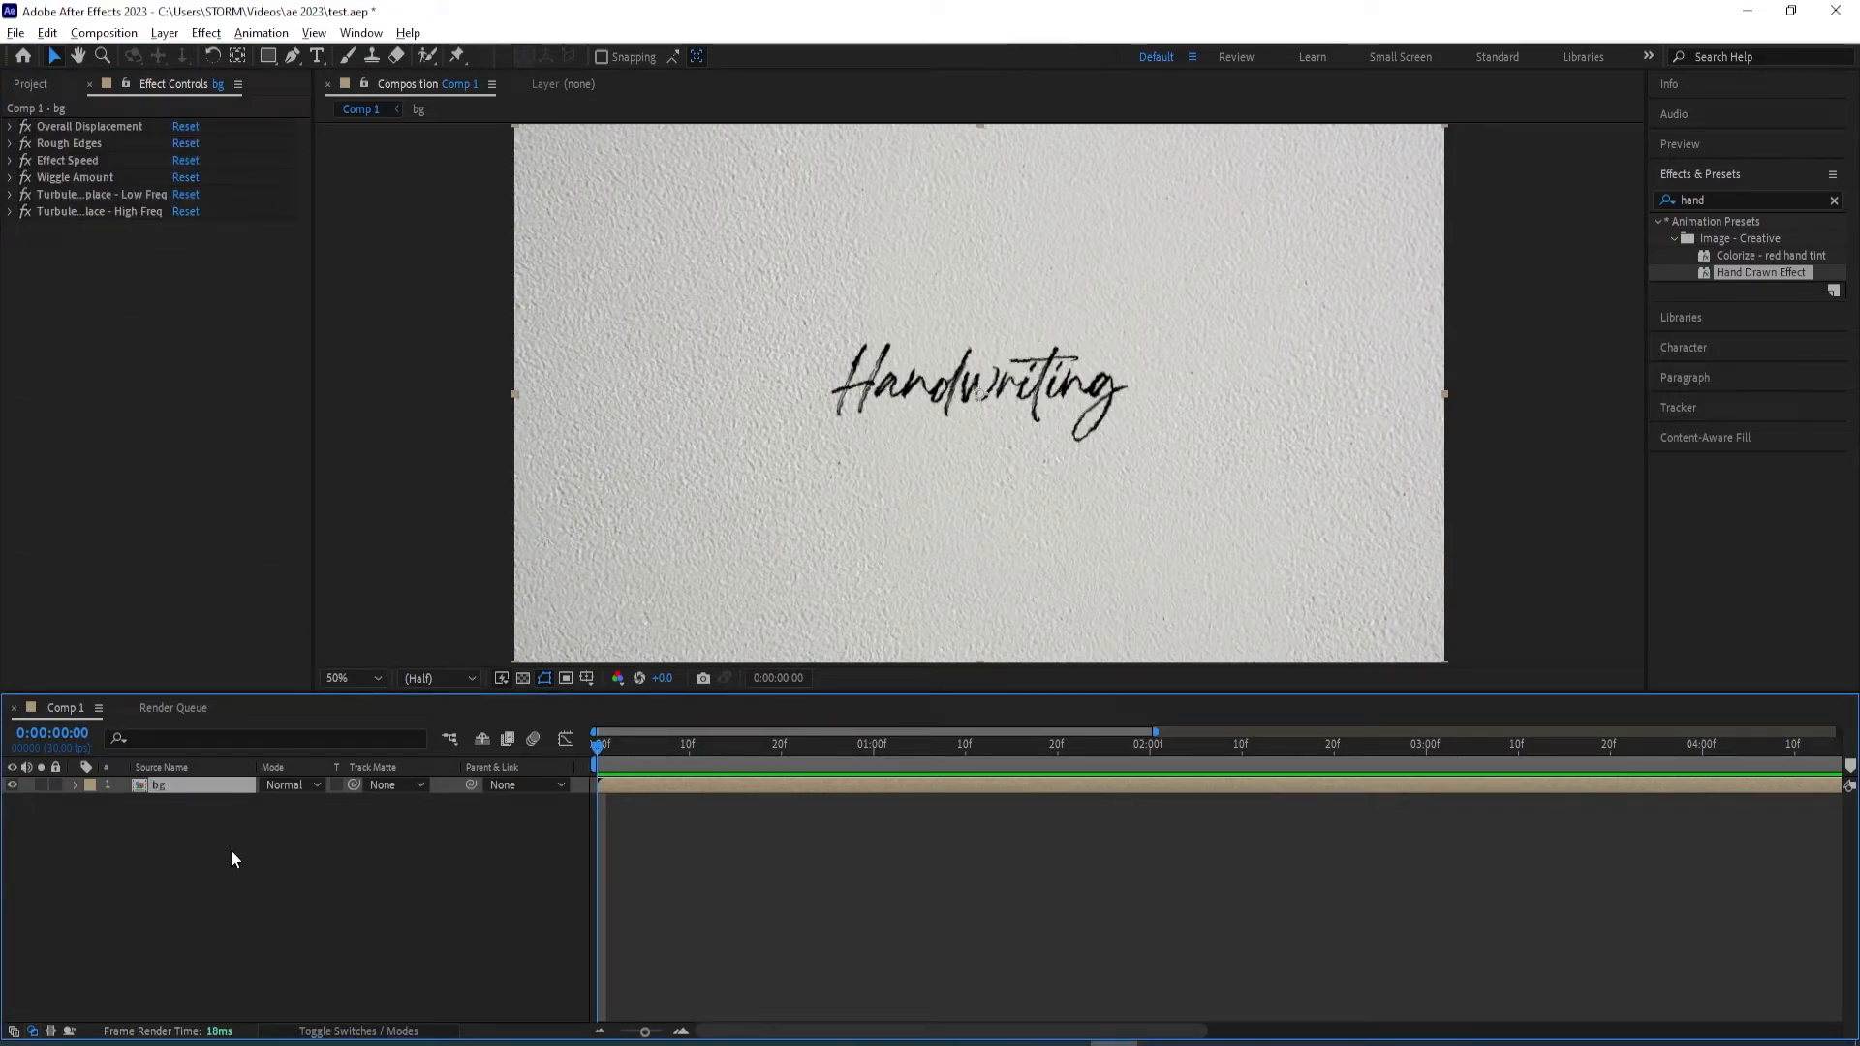
Add a new shape layer above bg and name it "arrow"
click(263, 937)
right_click(236, 932)
mouse_move(308, 681)
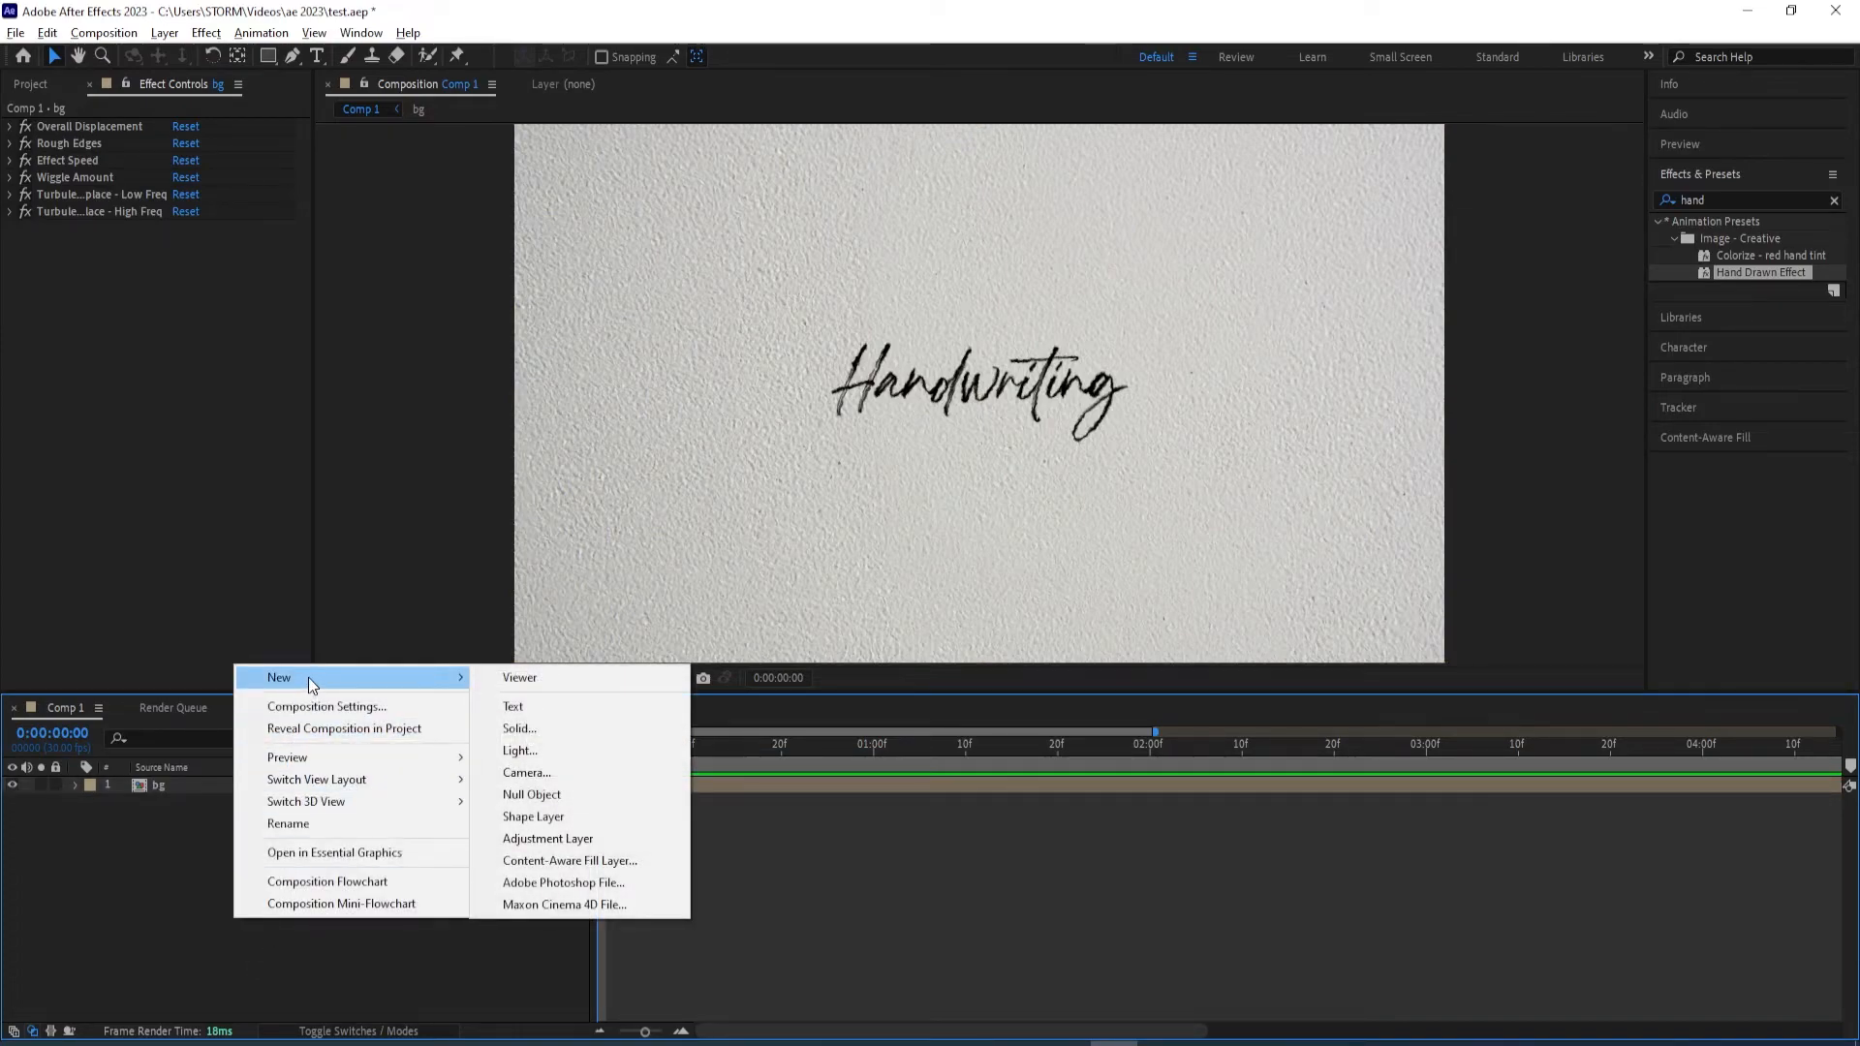
click(533, 817)
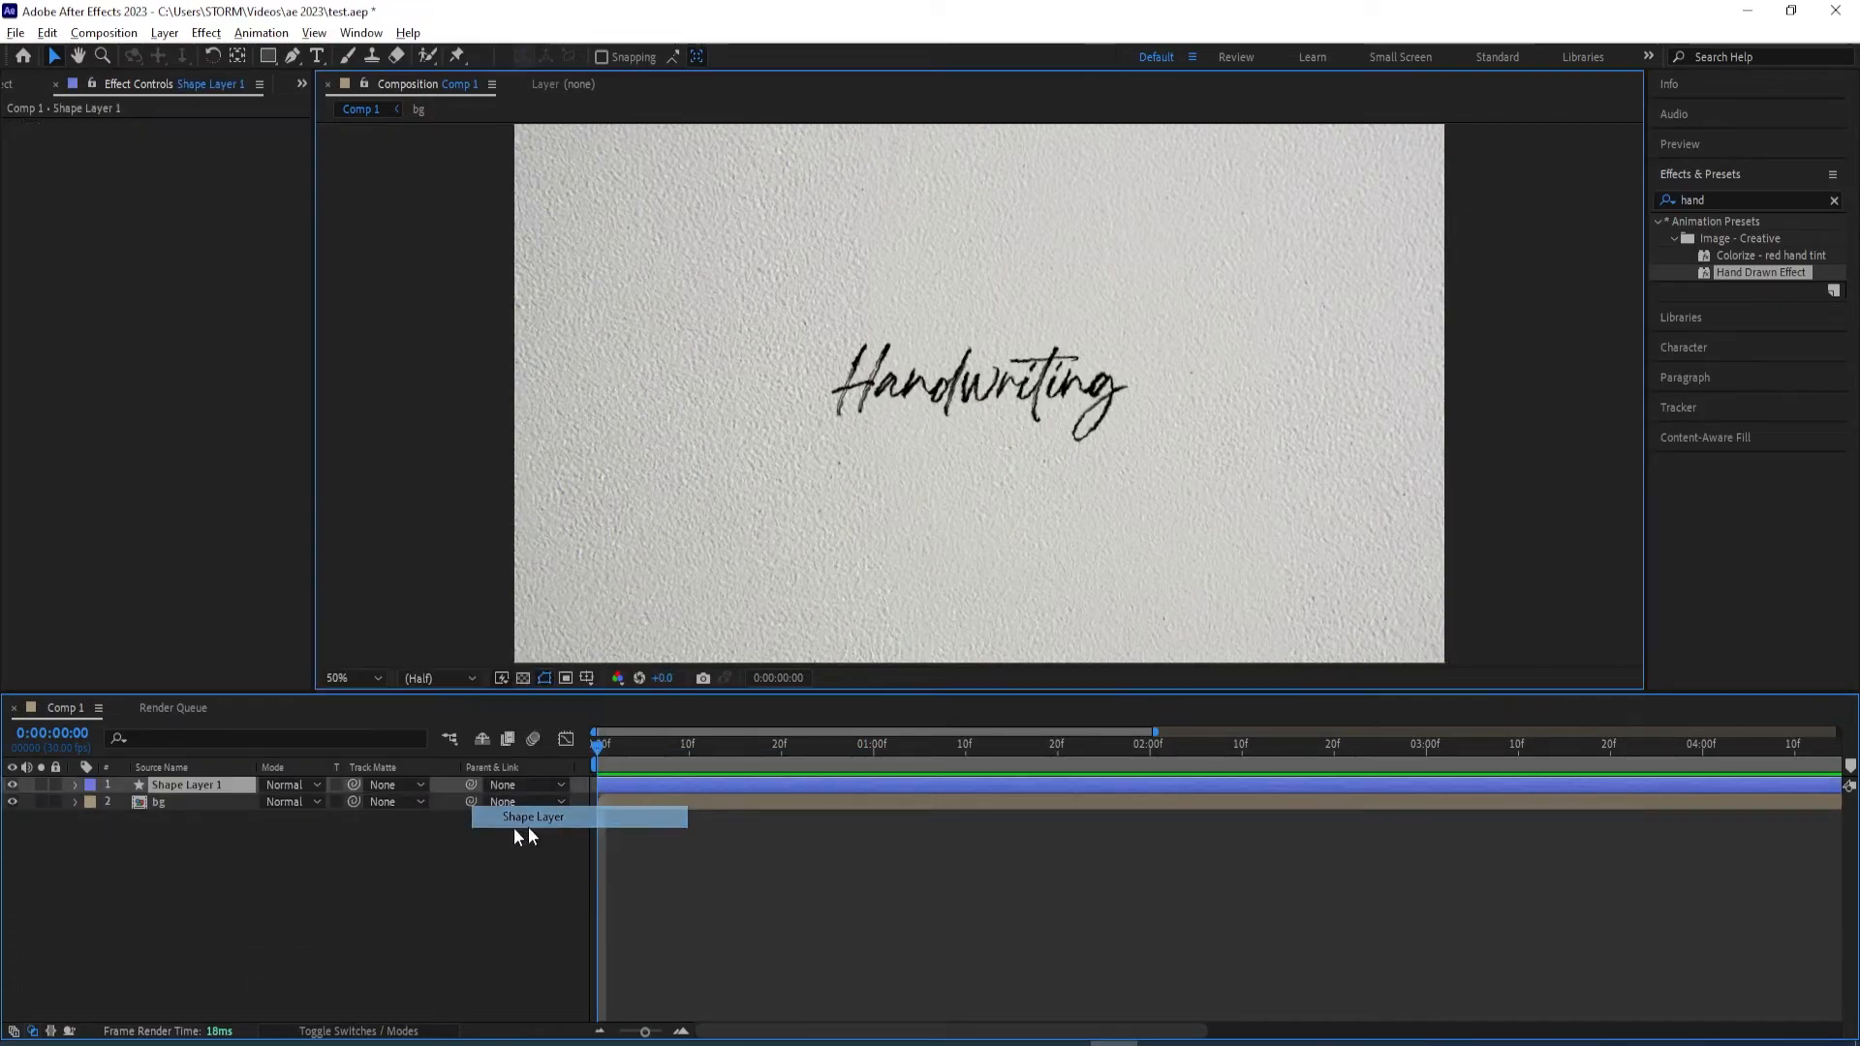
click(201, 790)
key(Return)
text(arrow)
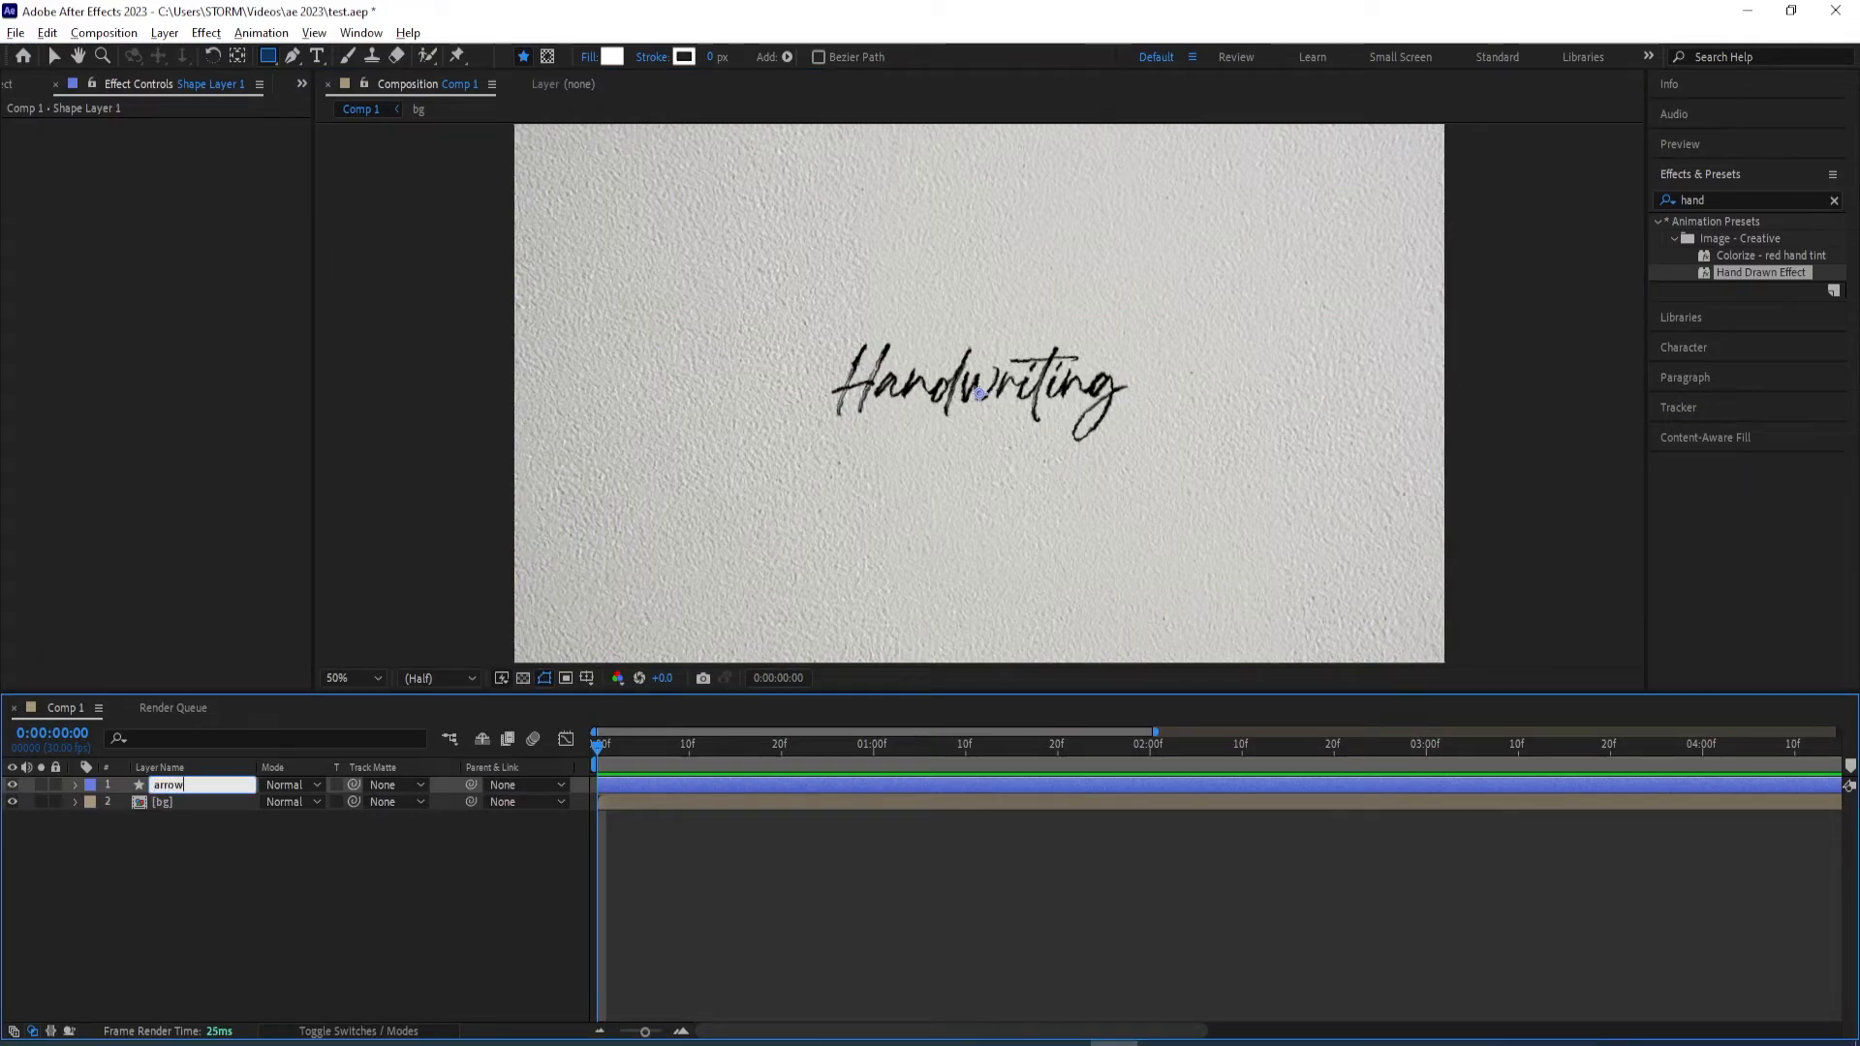
key(Return)
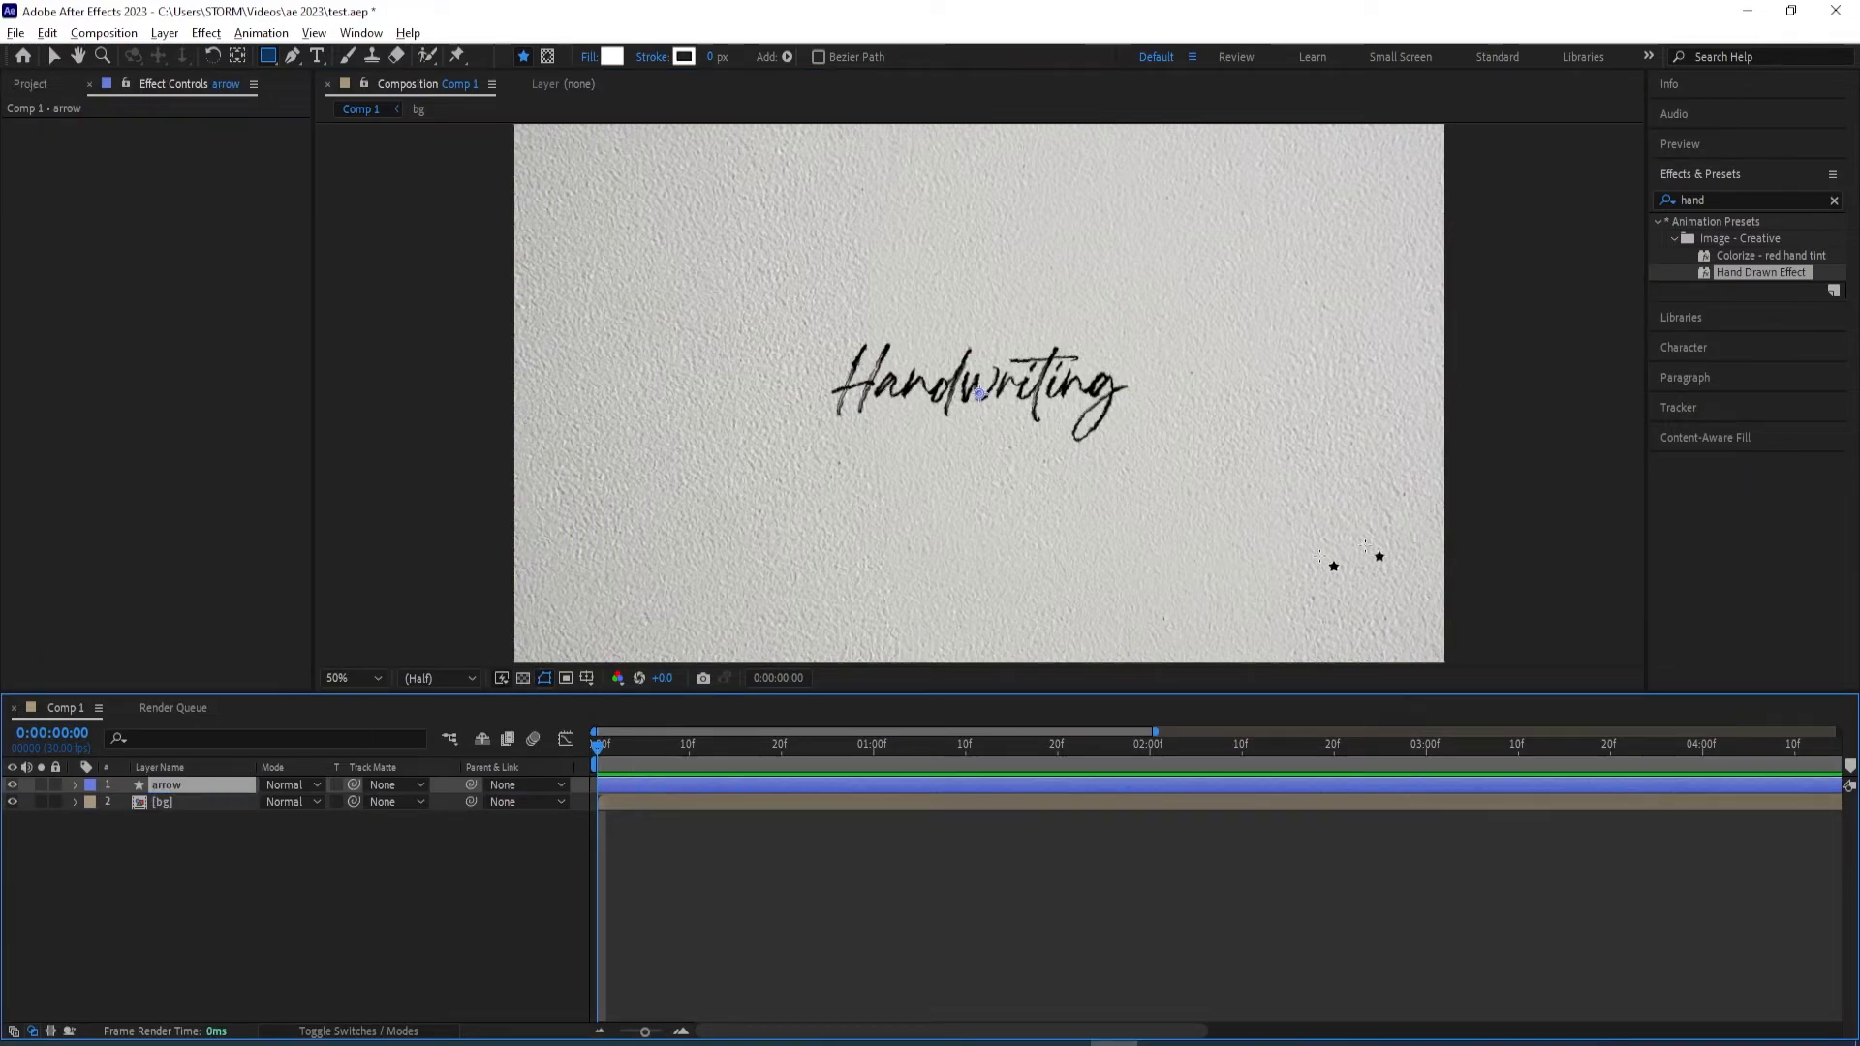
Search the presets for "arrow", apply Write On Arrow to the arrow layer and preview the animation
double_click(1714, 198)
text(arrow)
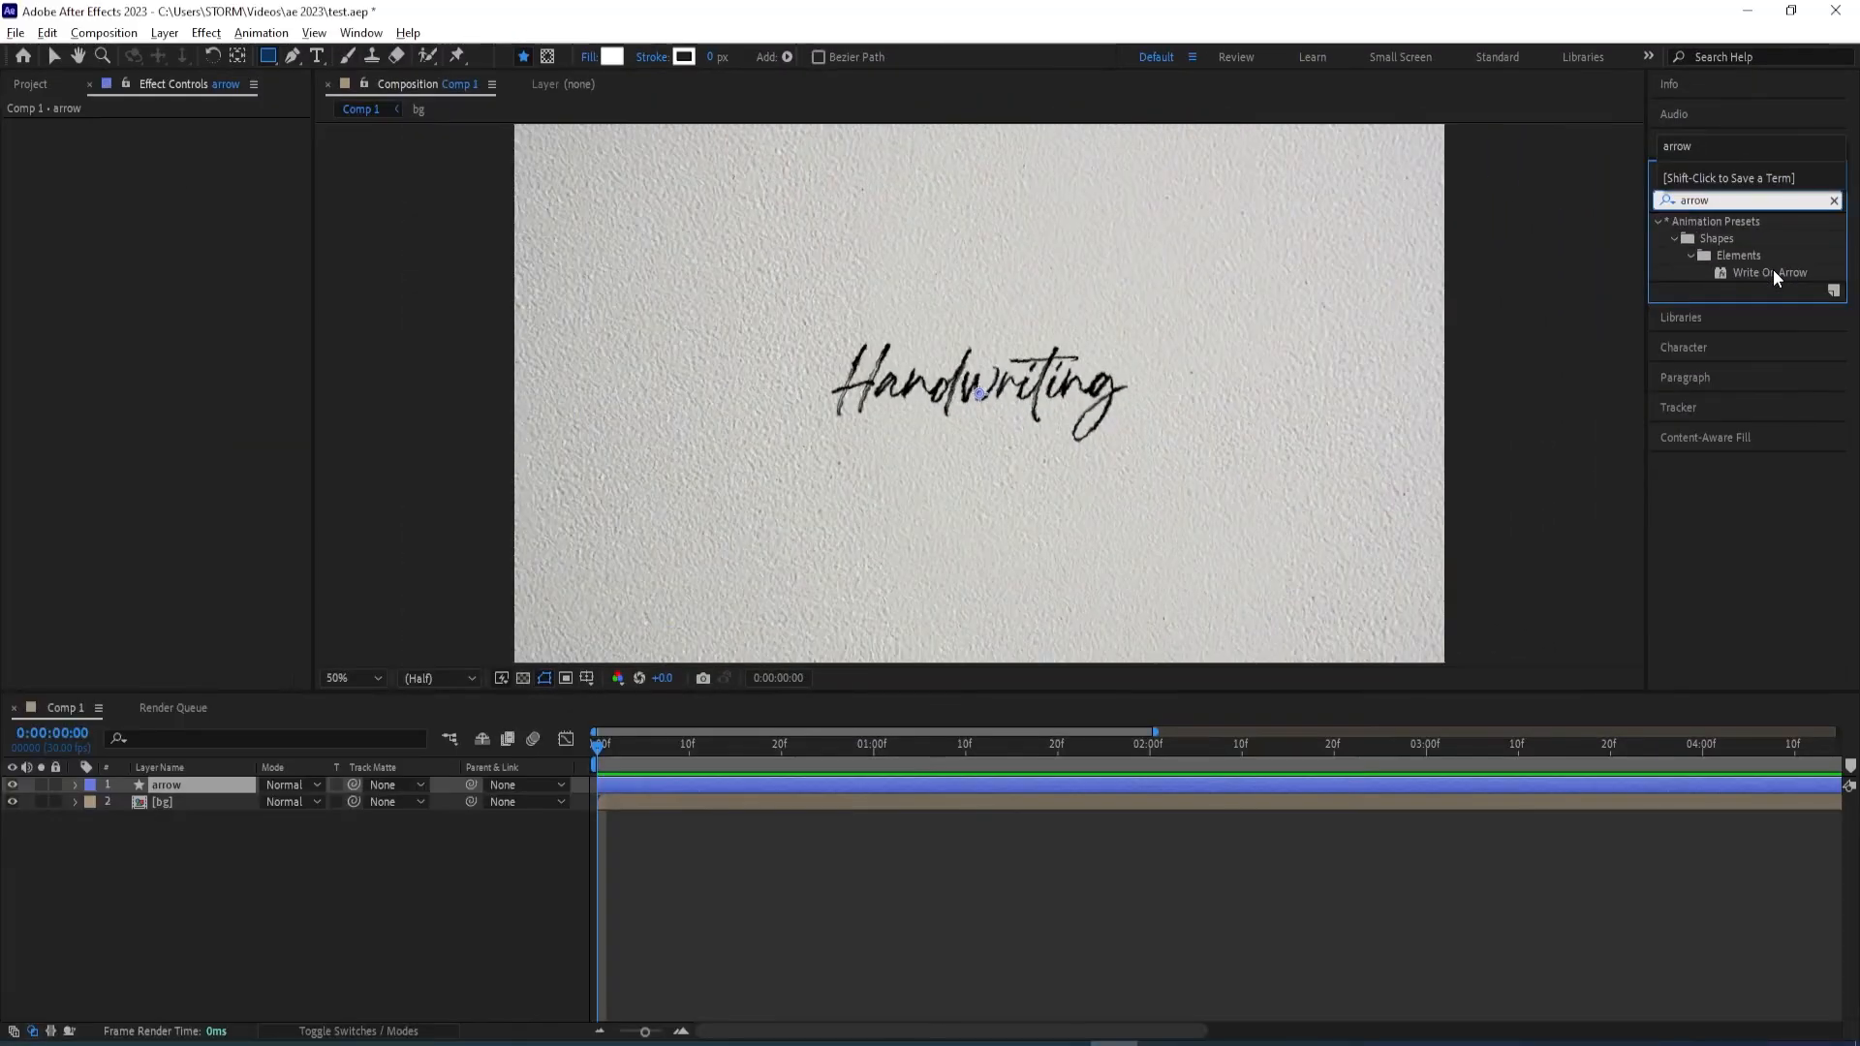
double_click(1787, 279)
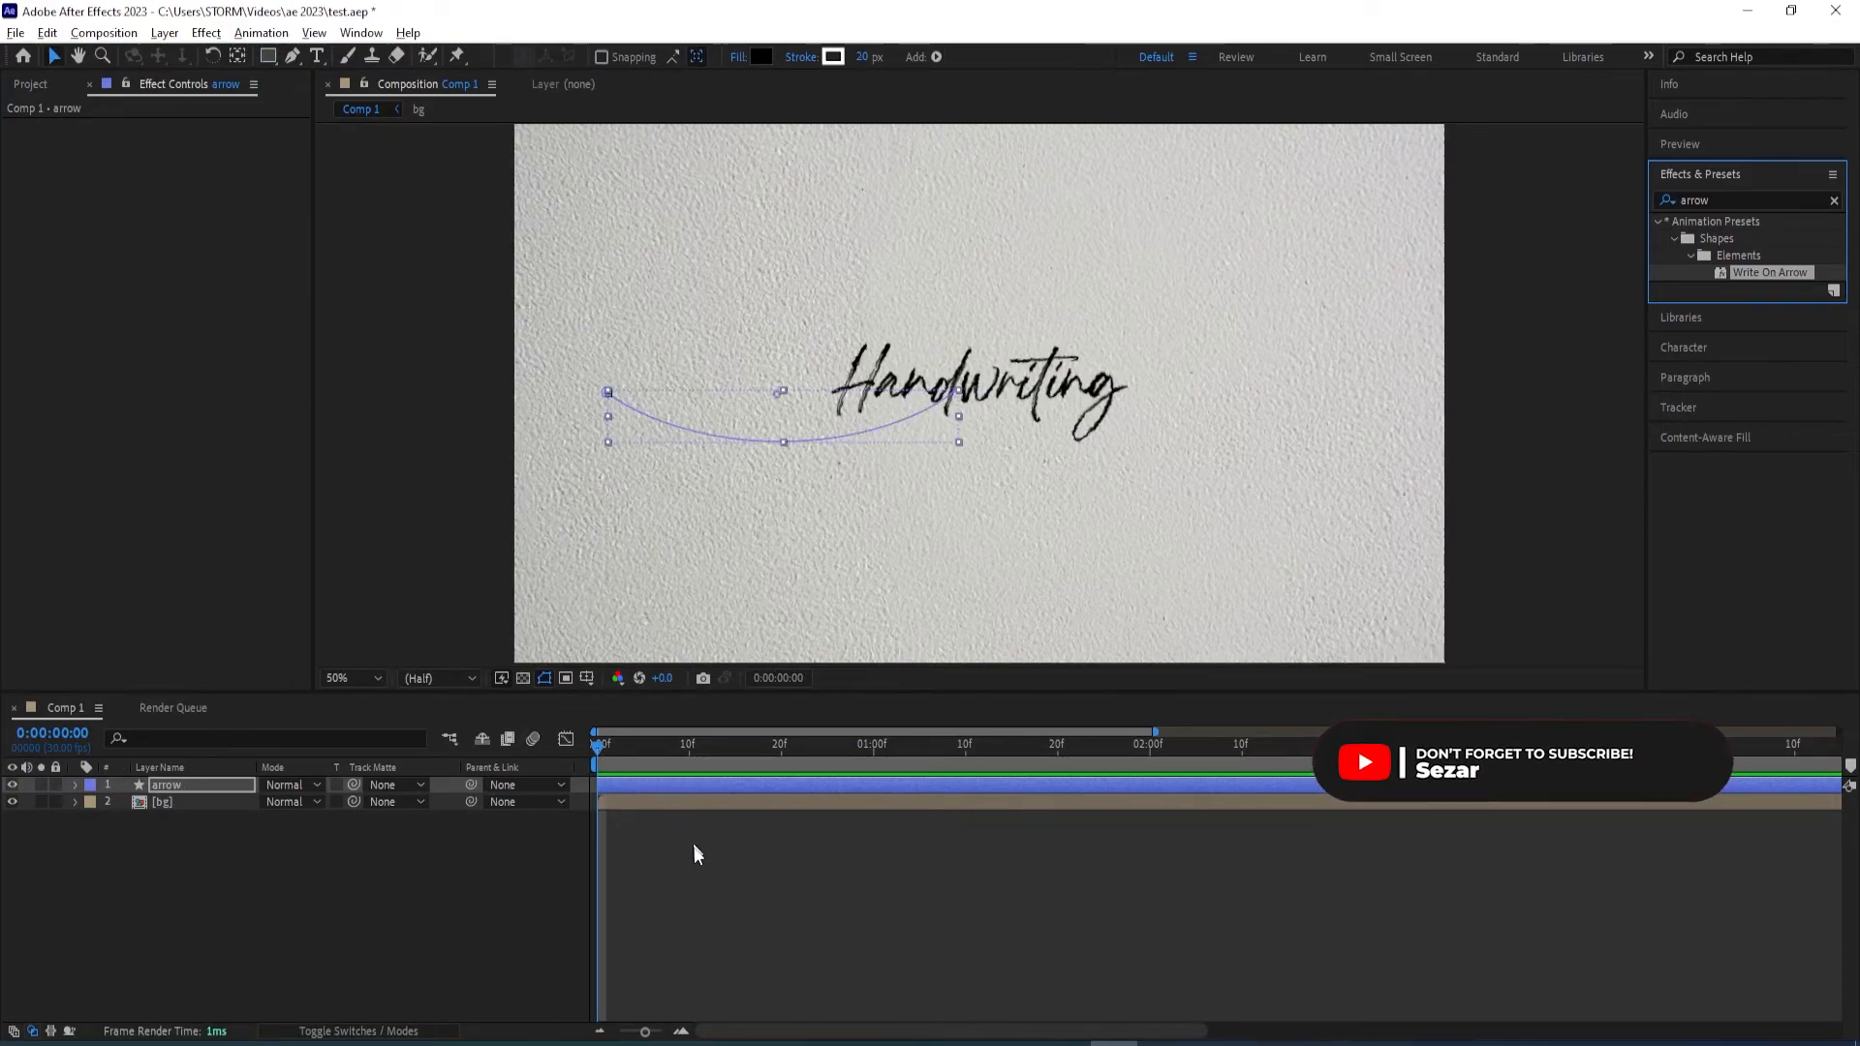
key(space)
Set the arrow's fill color to white (FFFFFF) and scrub through its animation
drag(930, 746, 829, 757)
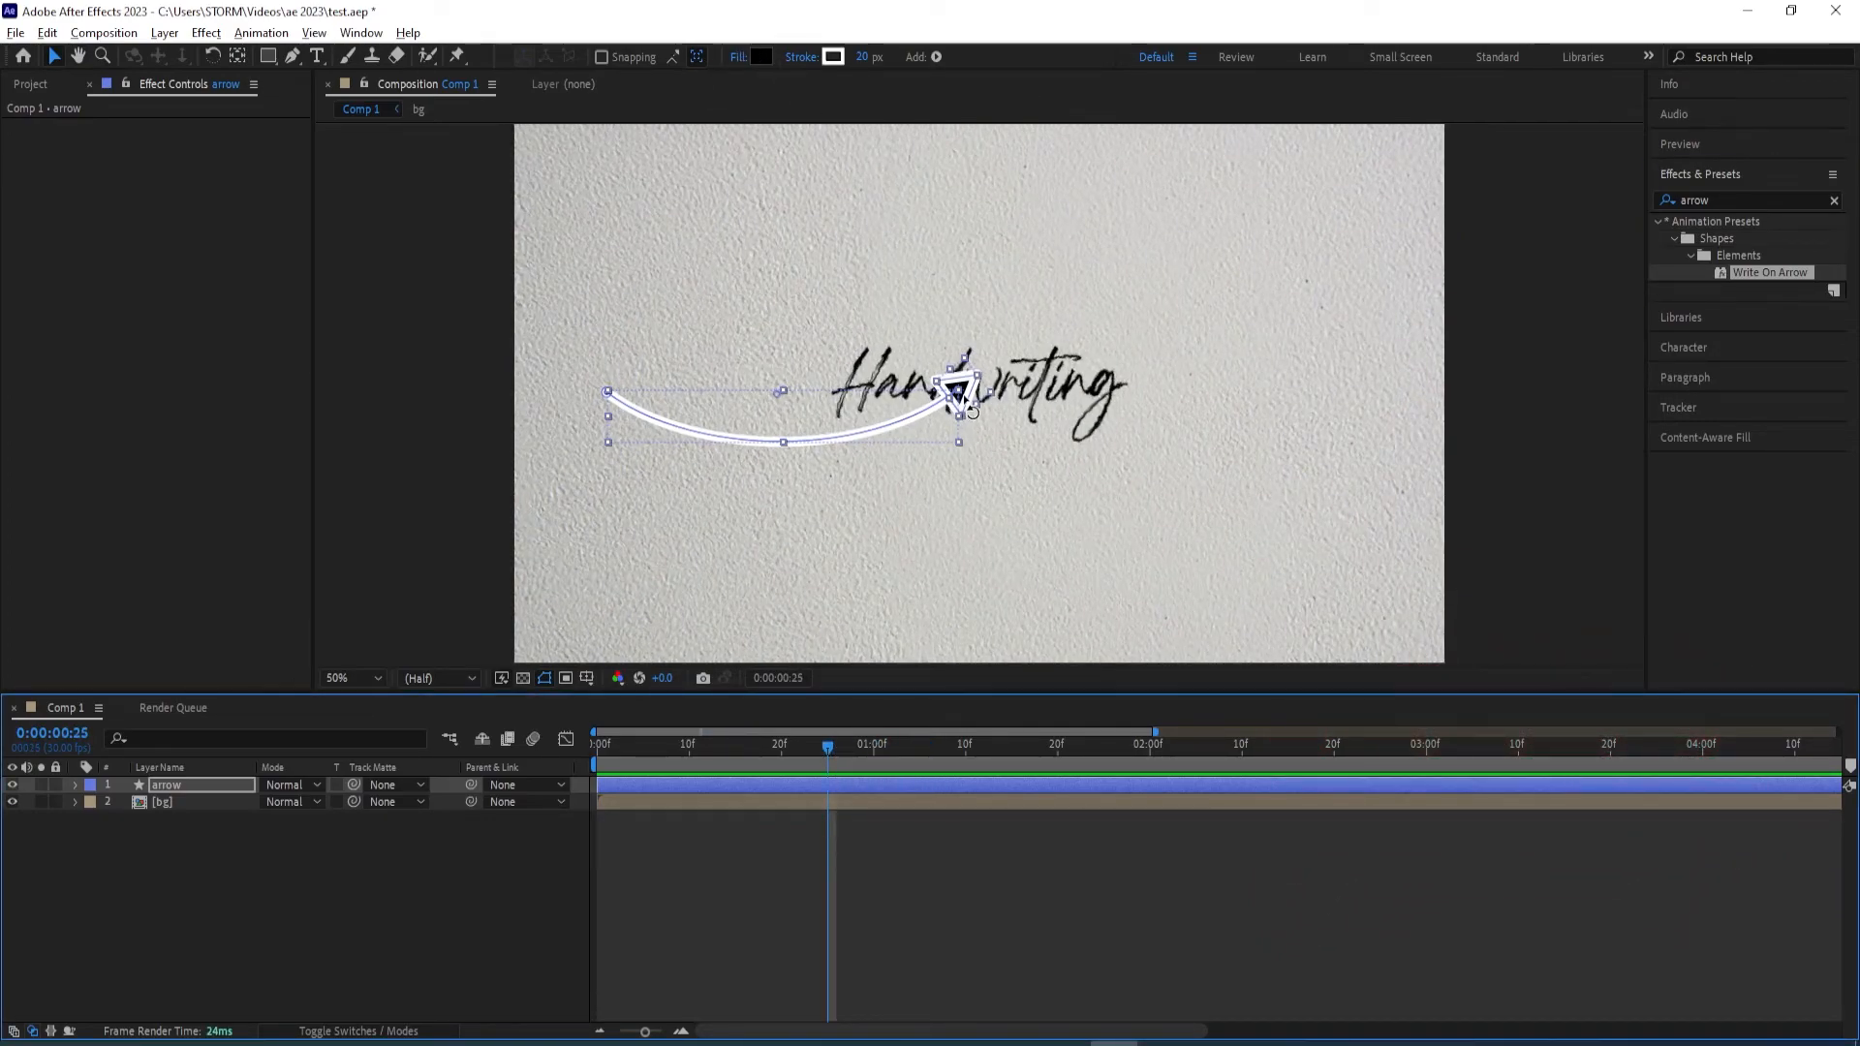
click(761, 56)
click(700, 407)
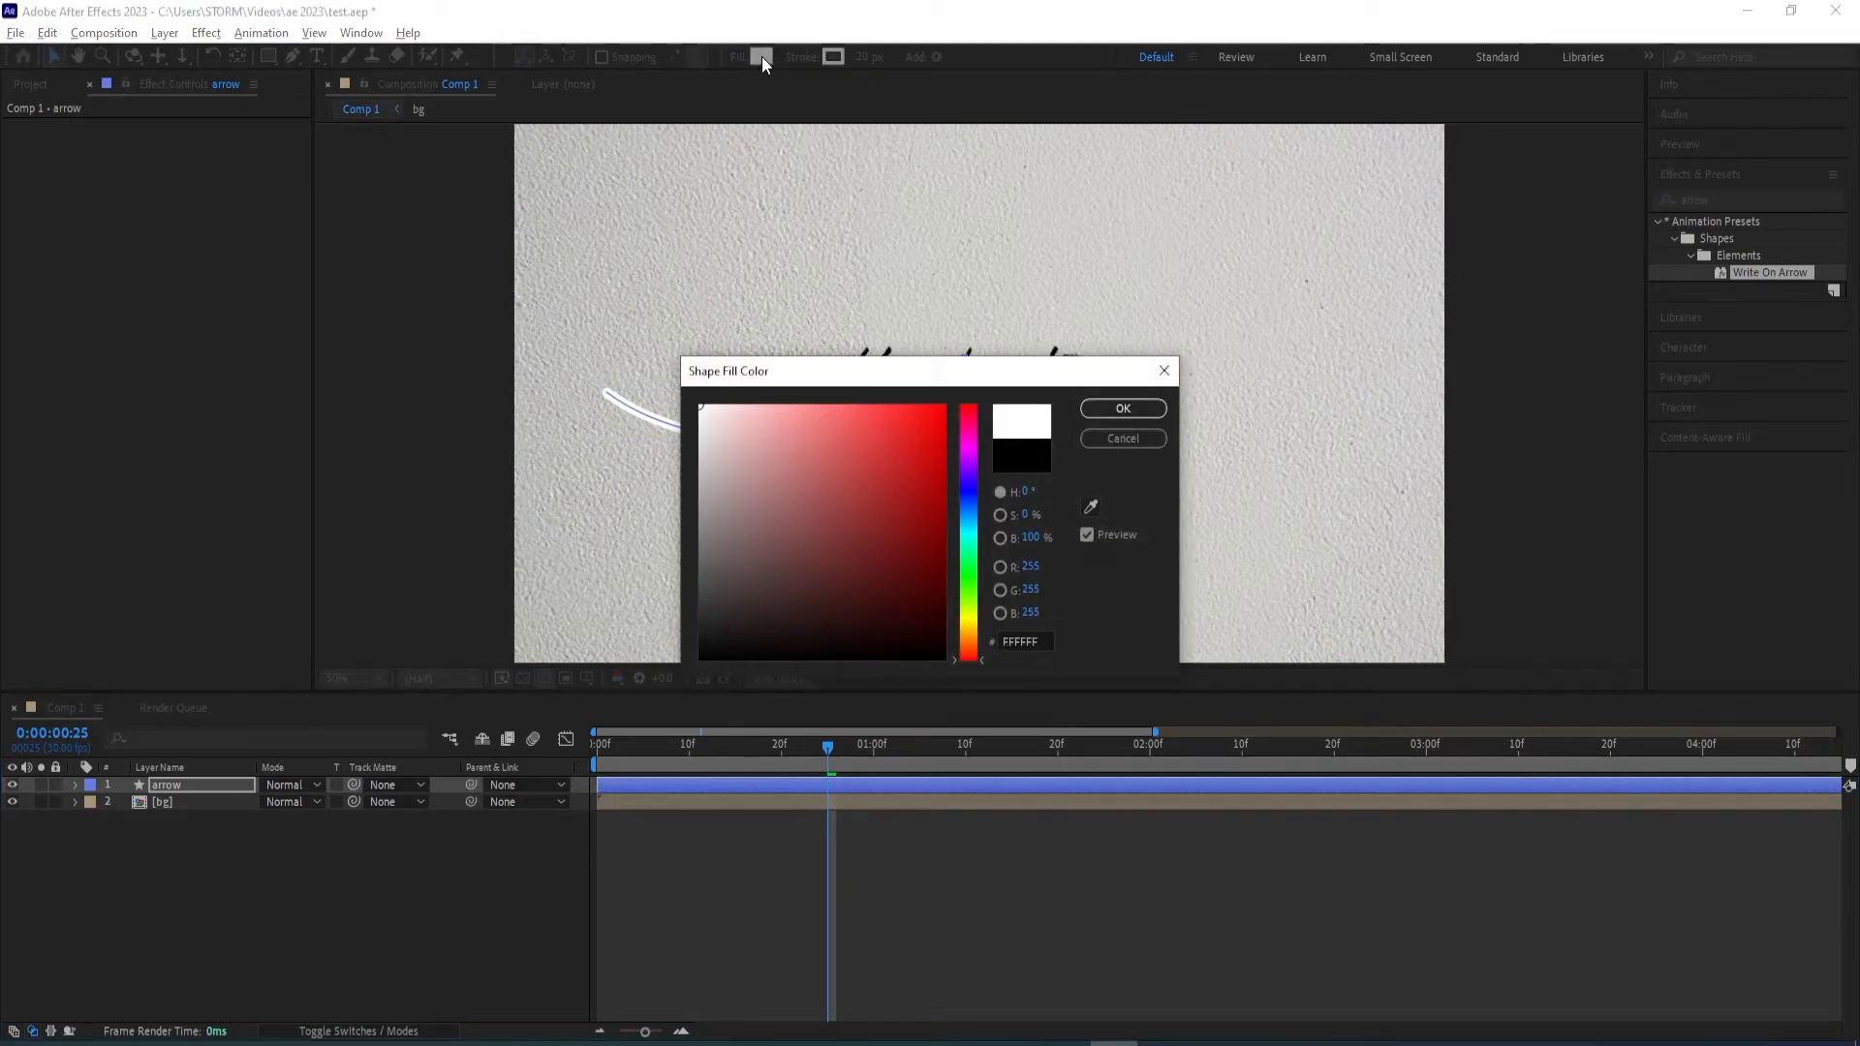
click(1114, 410)
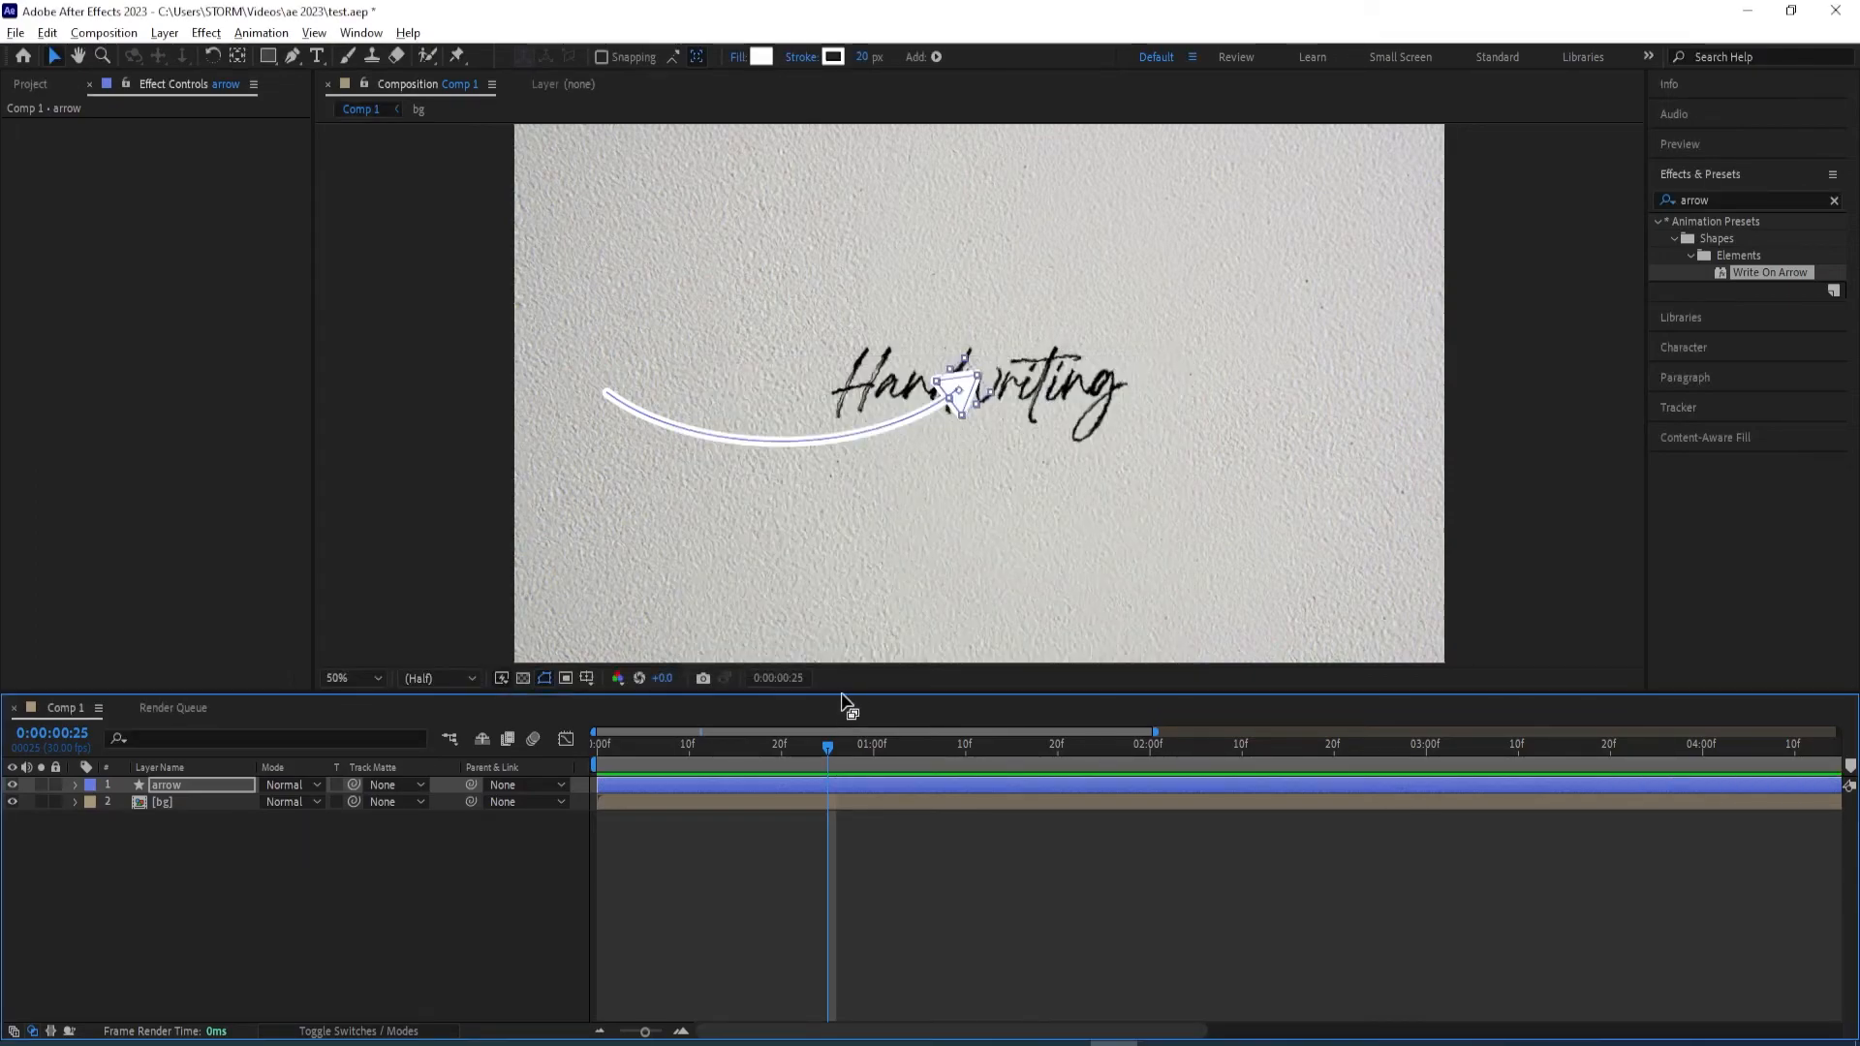
drag(823, 765, 736, 775)
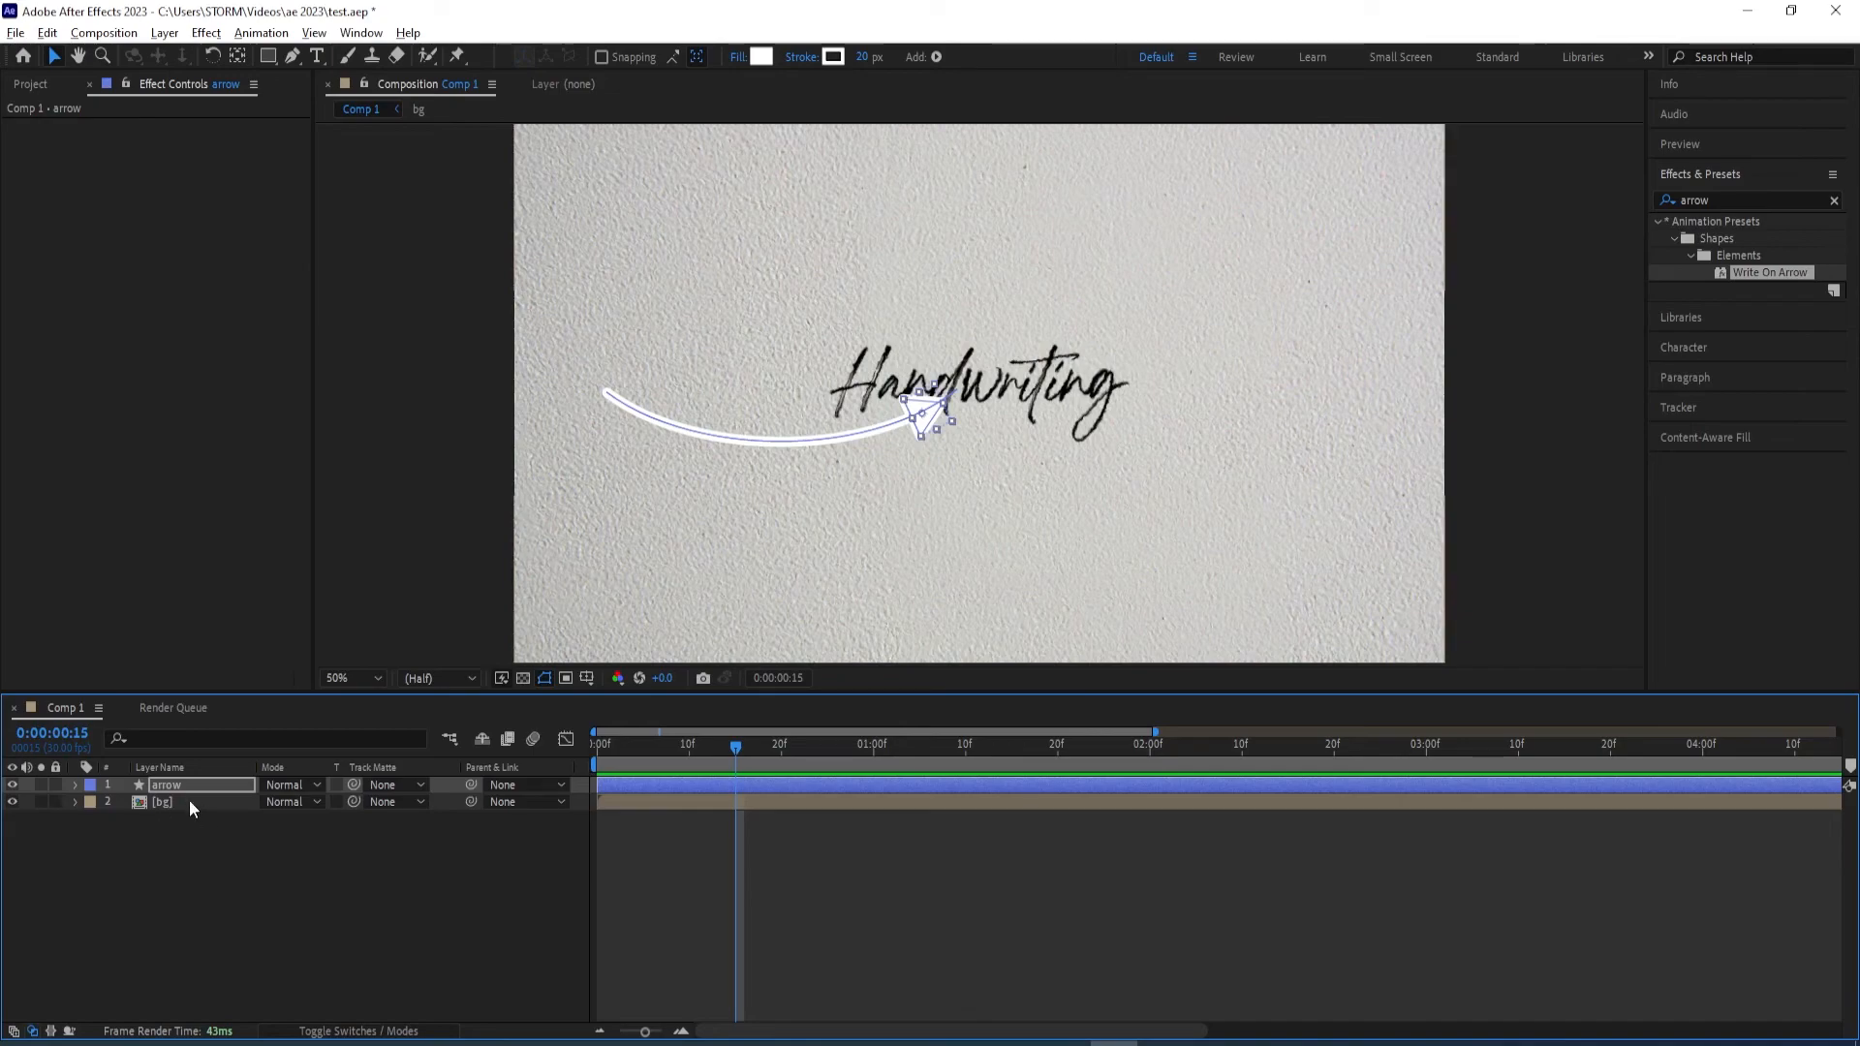
Reveal the arrow layer's keyframes and set the End value at frame 25 to 75%
key(u)
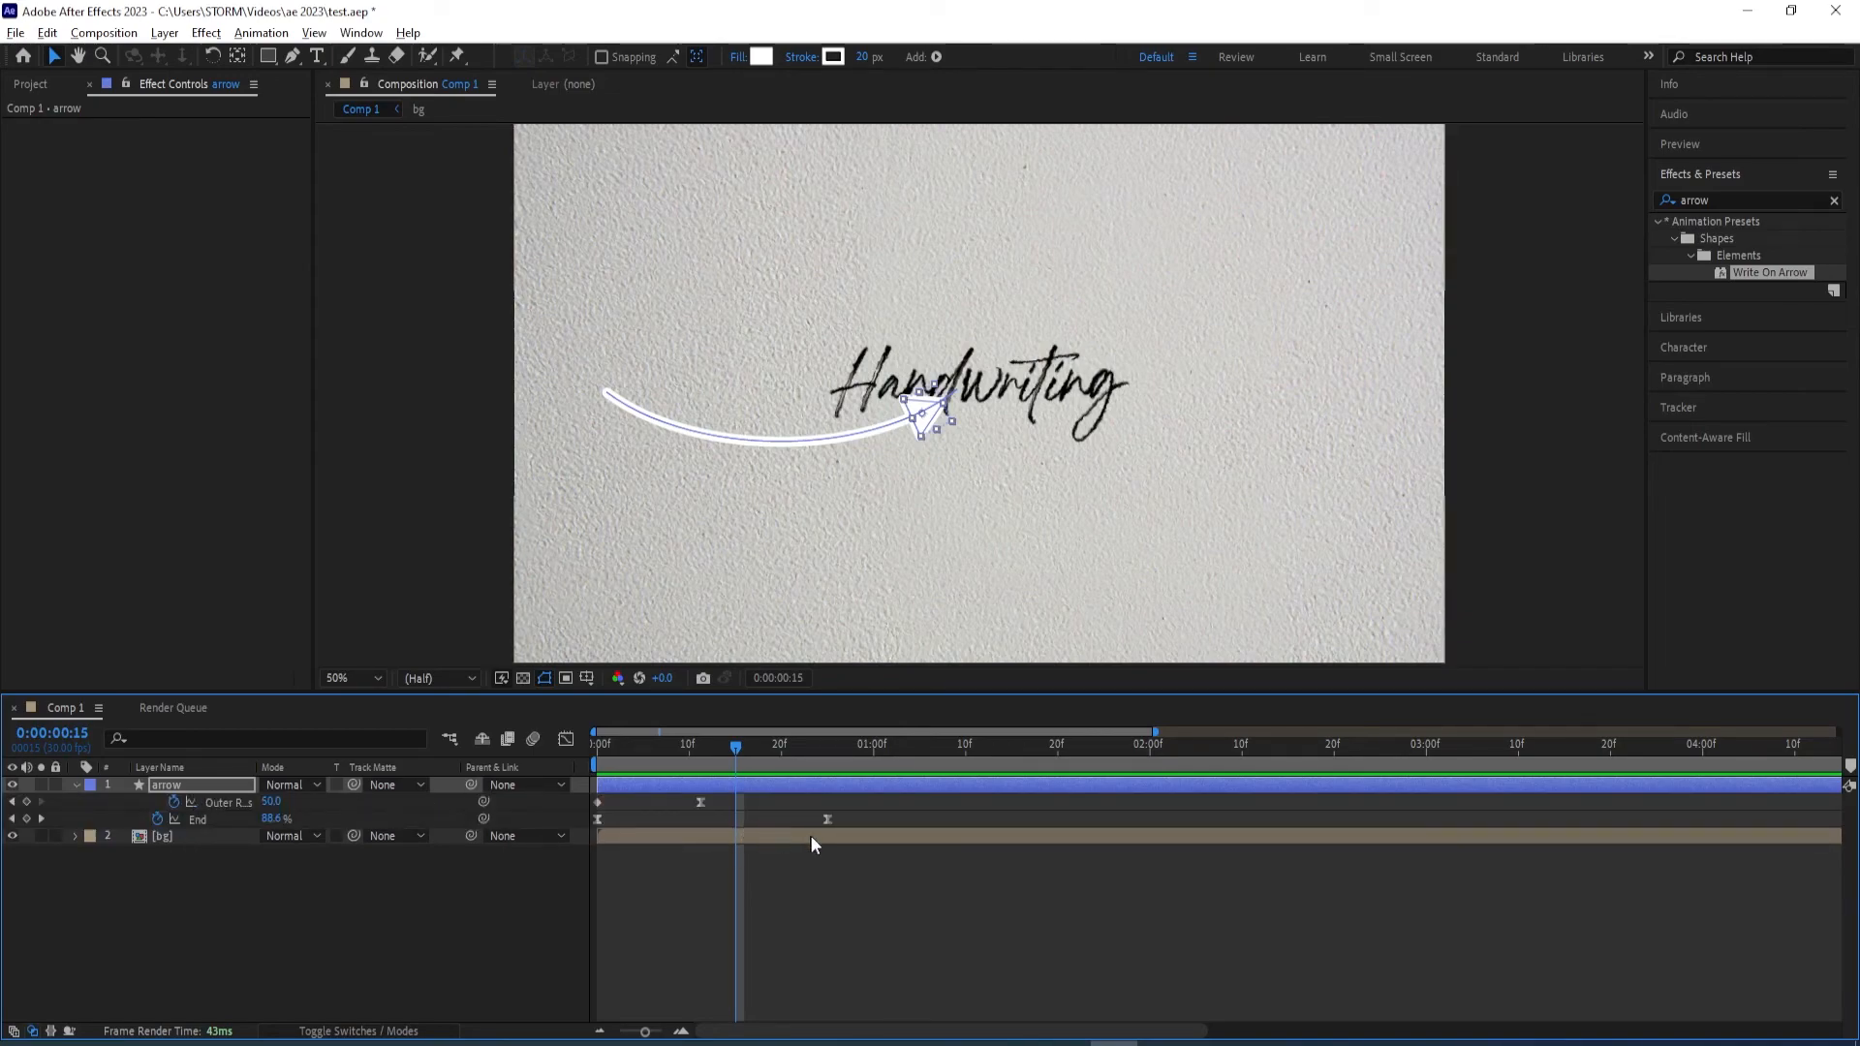
drag(730, 741, 815, 748)
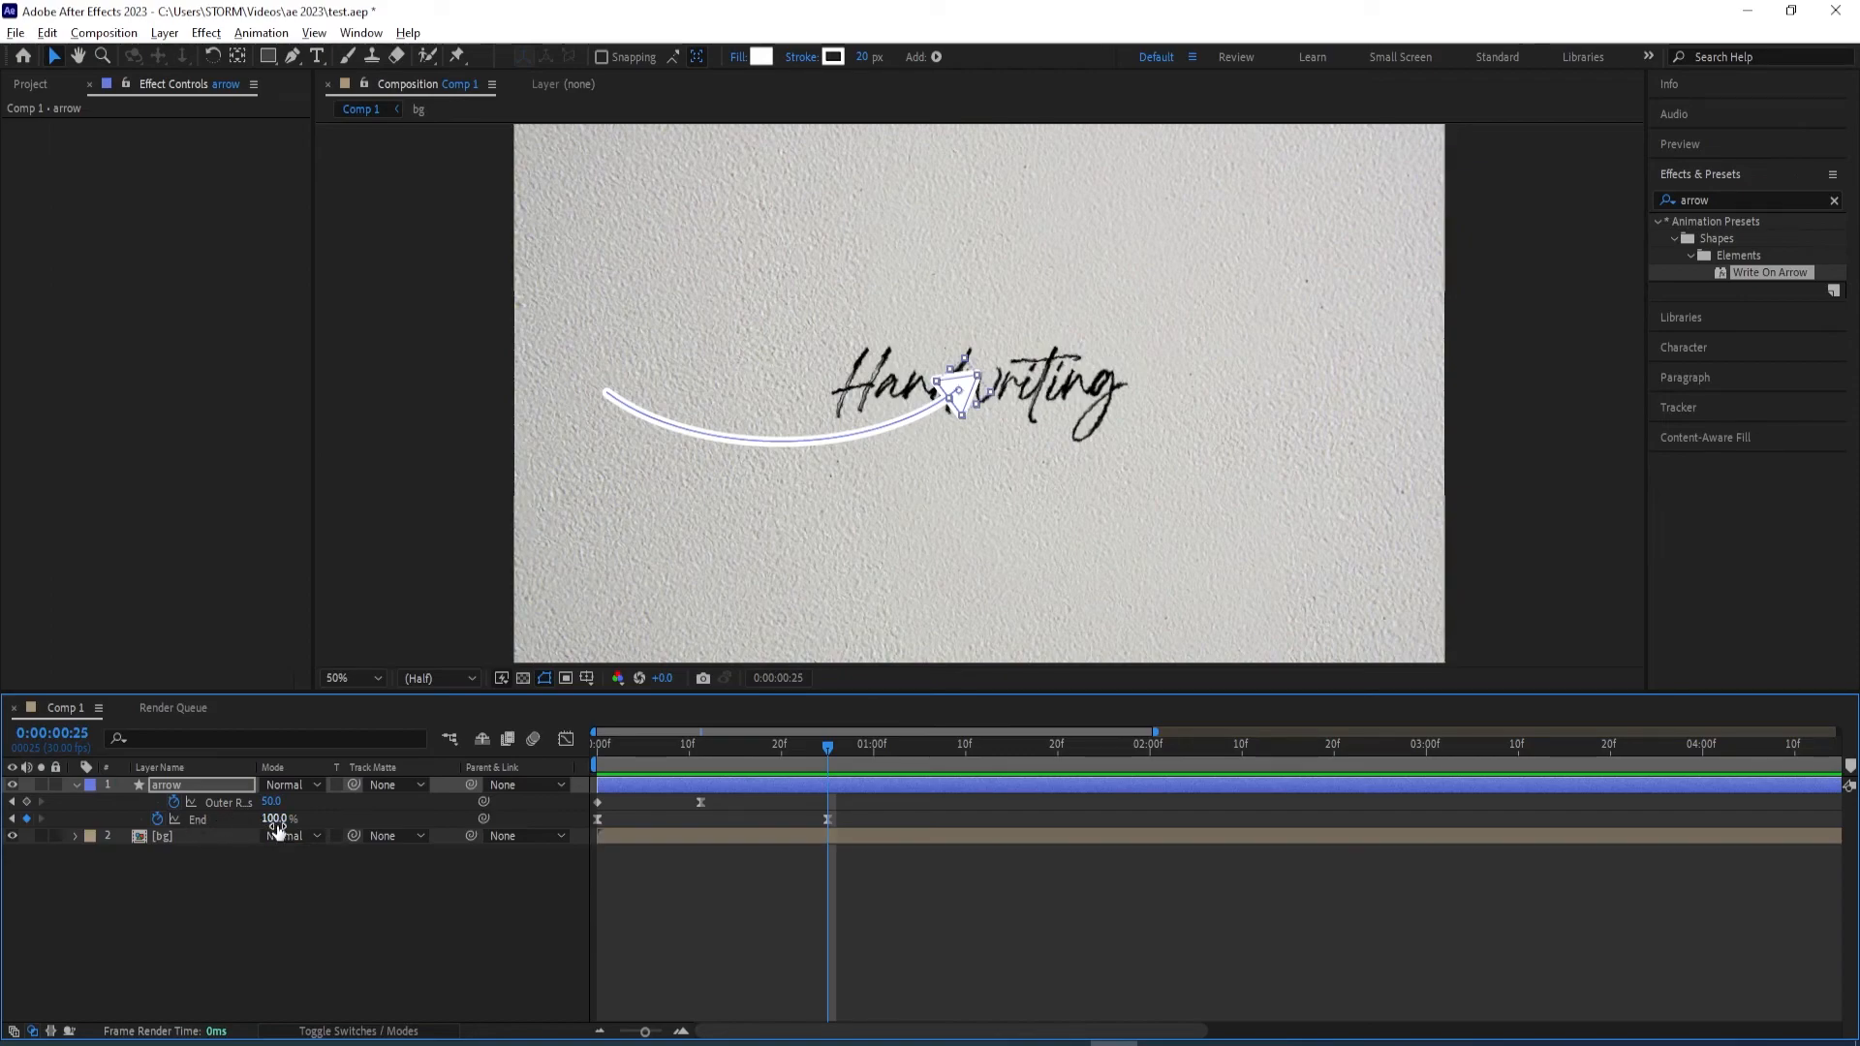
drag(277, 828, 259, 830)
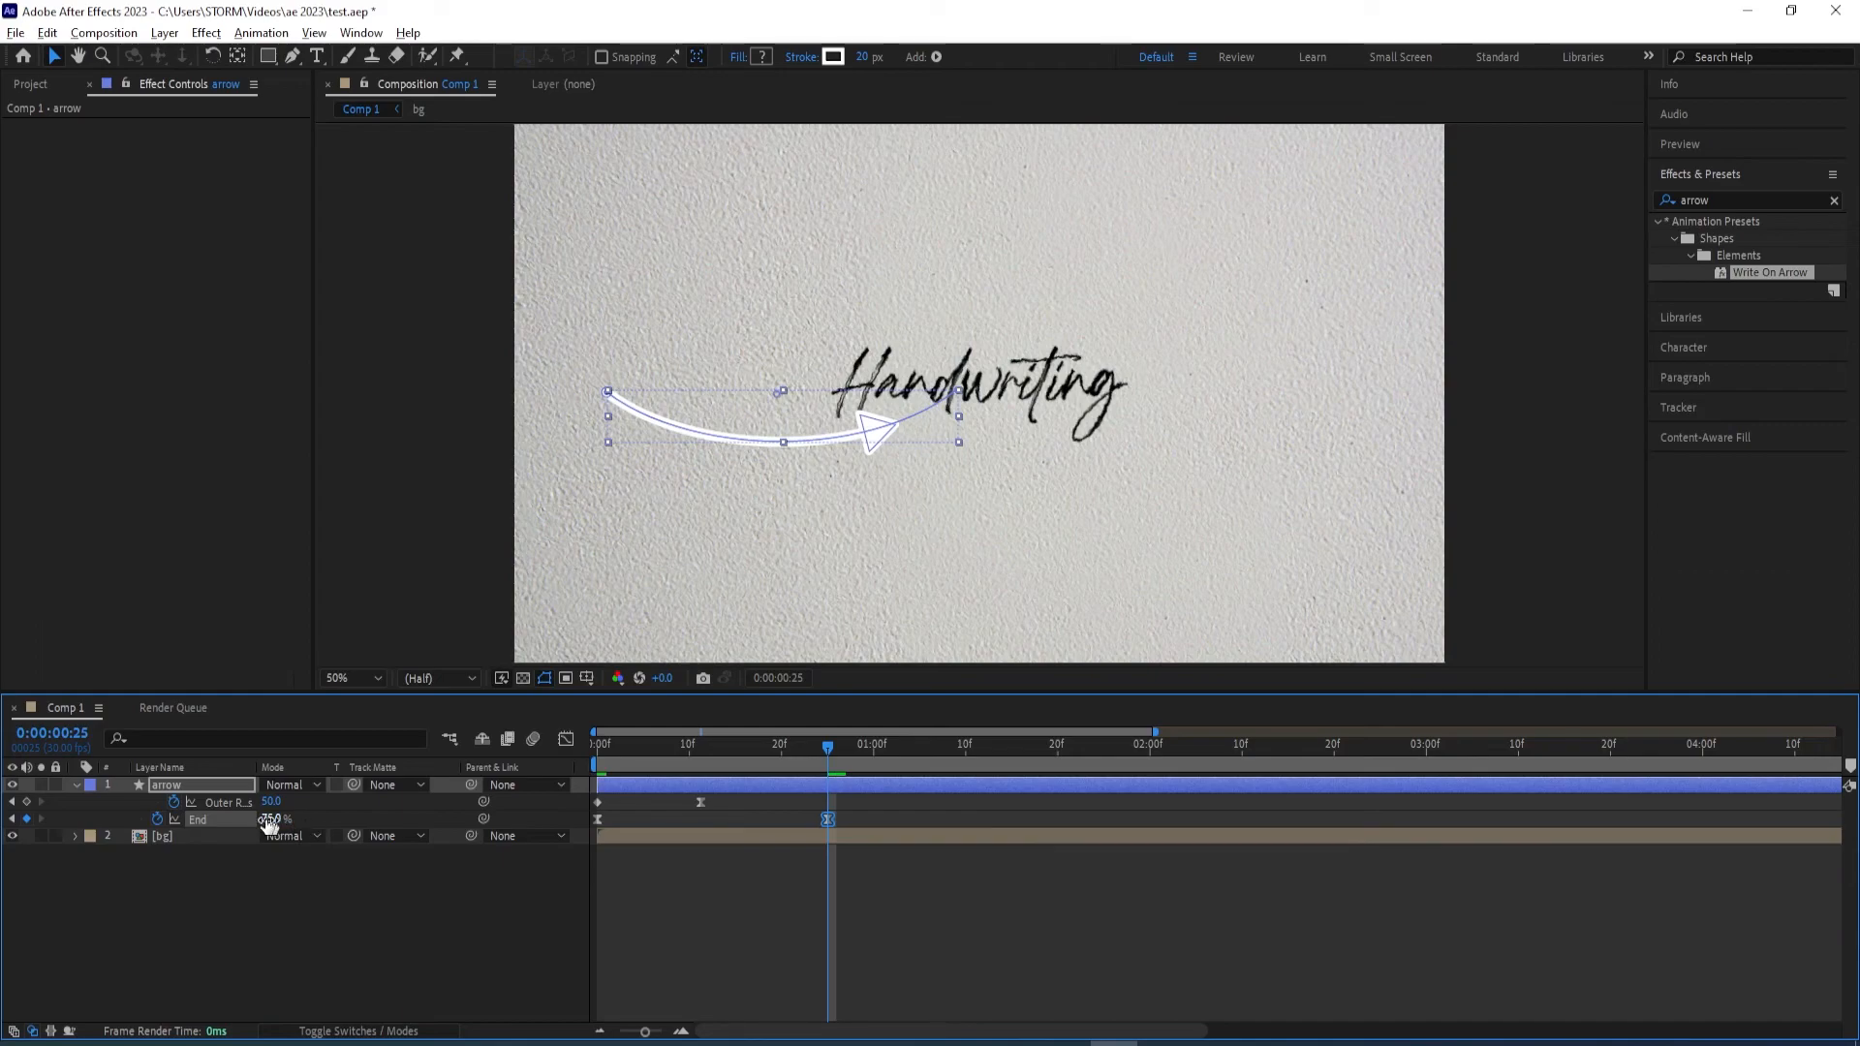
mouse_move(828, 758)
mouse_down()
mouse_move(791, 756)
mouse_move(821, 762)
mouse_up()
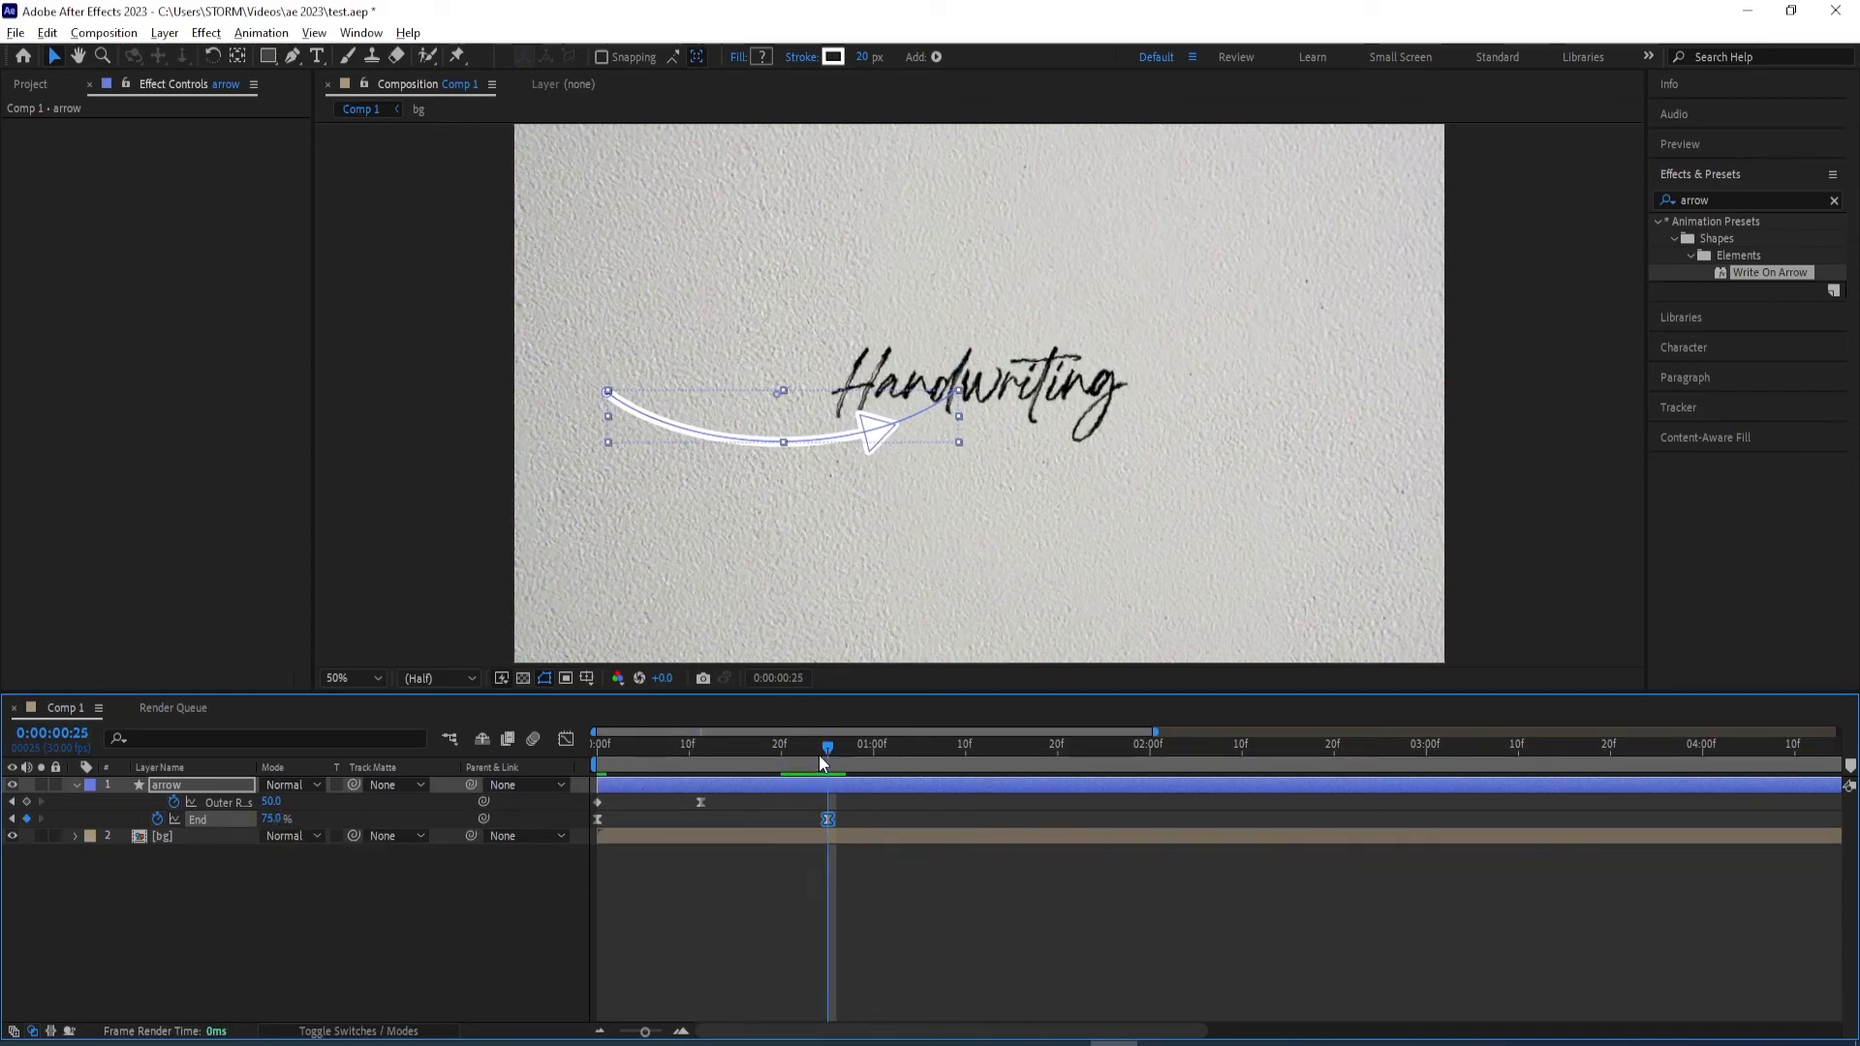
Rotate the arrow layer to -45° and move it down so it points up at the Handwriting text, returning to the first frame
click(172, 783)
key(r)
drag(289, 803, 248, 804)
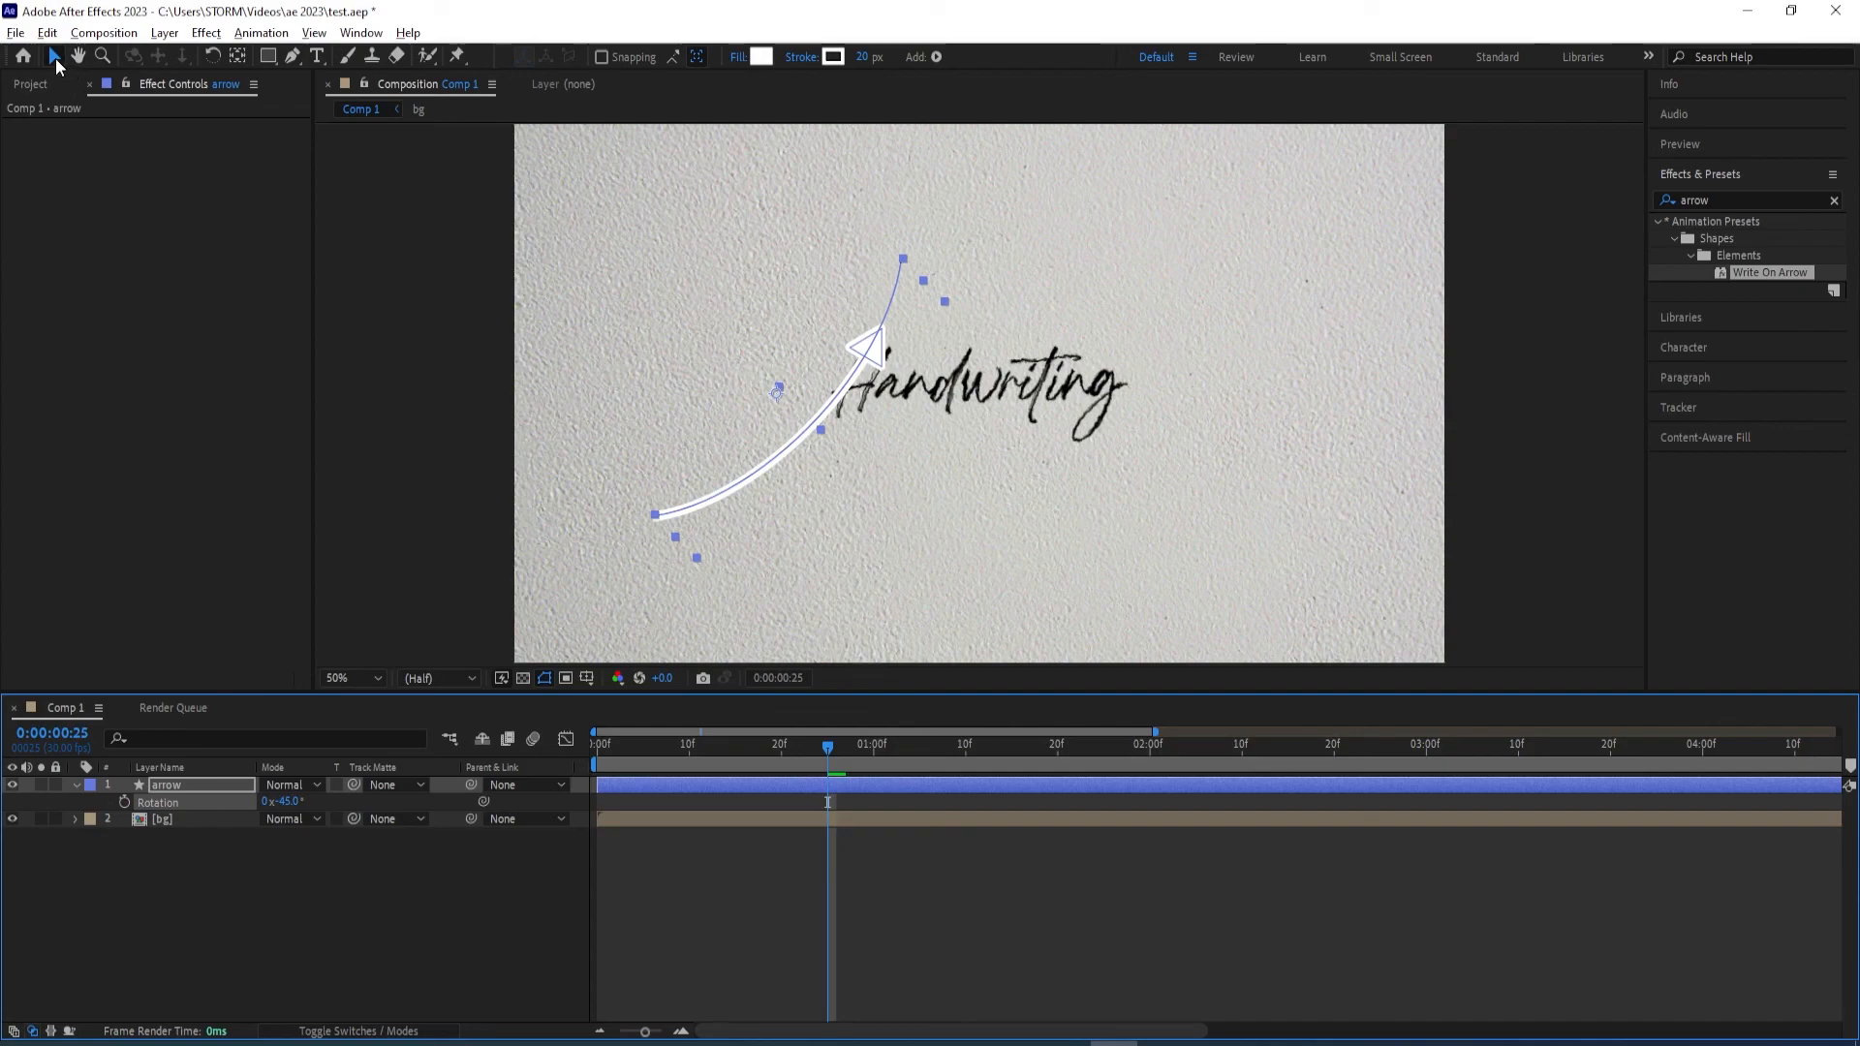
drag(775, 457, 839, 617)
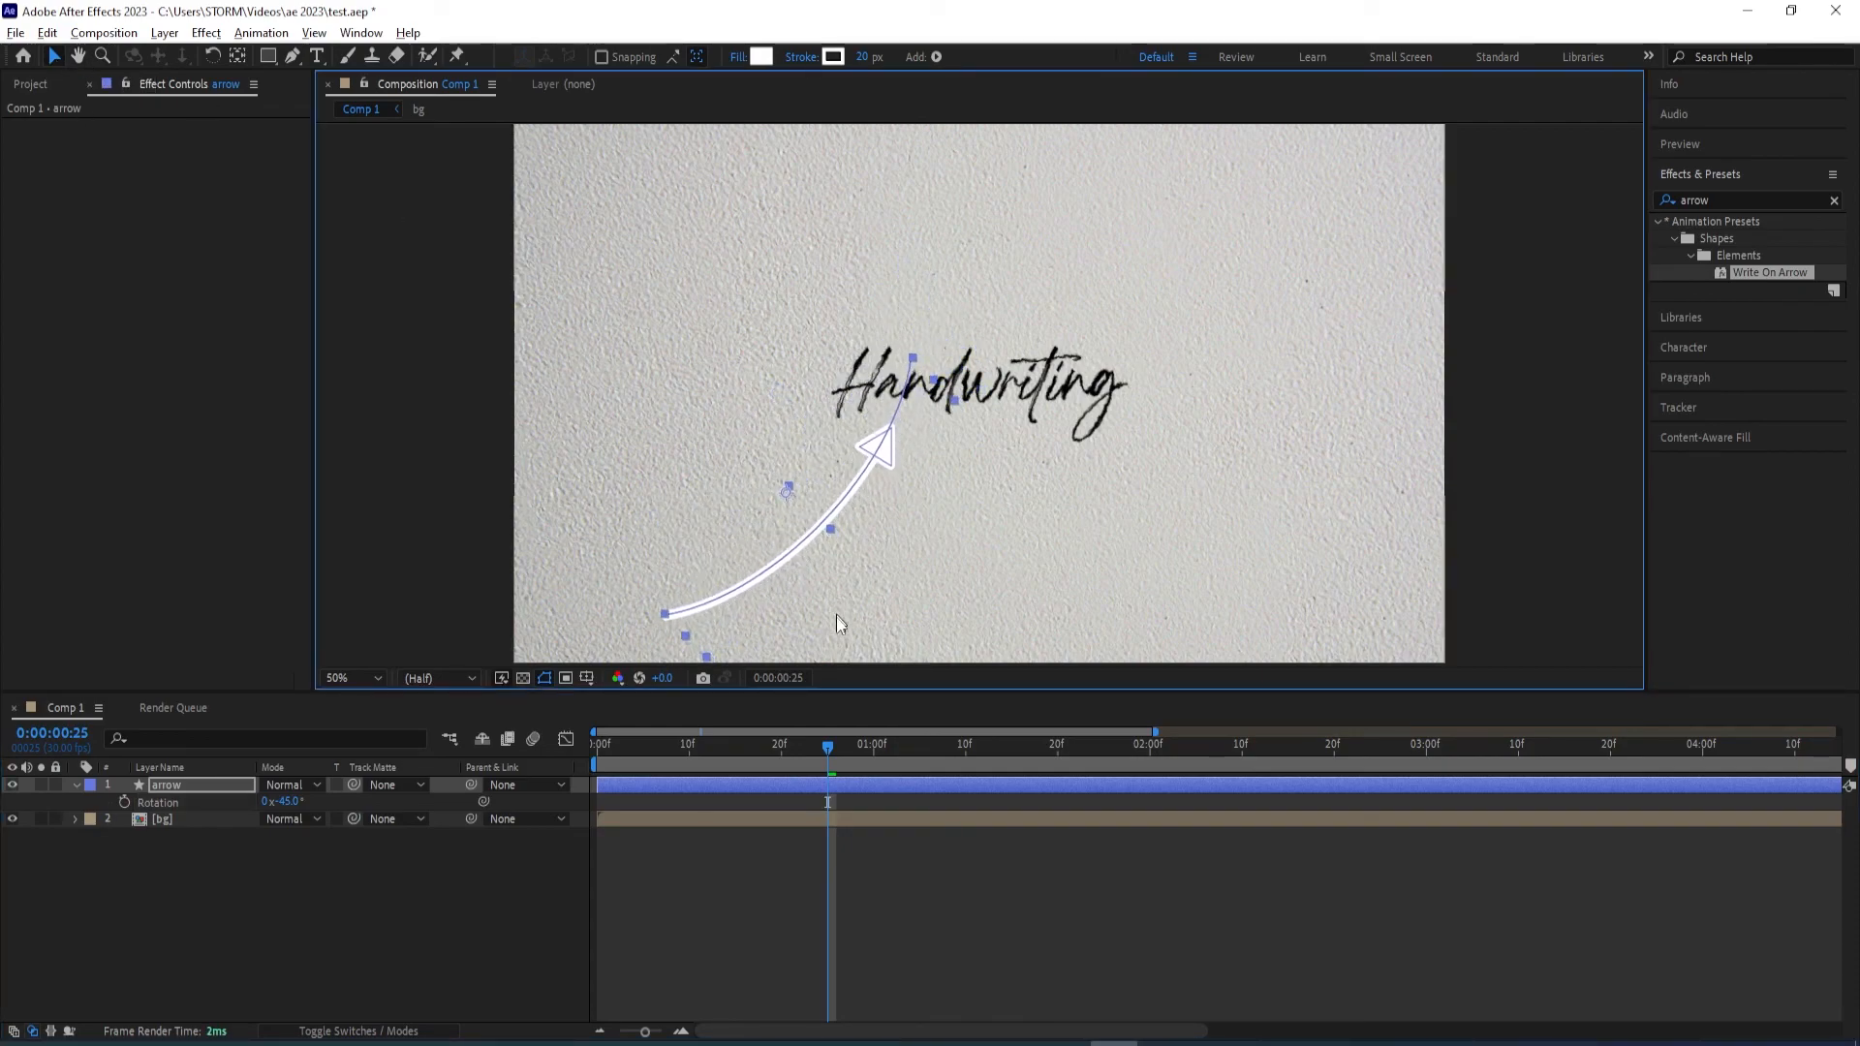
drag(828, 744, 597, 744)
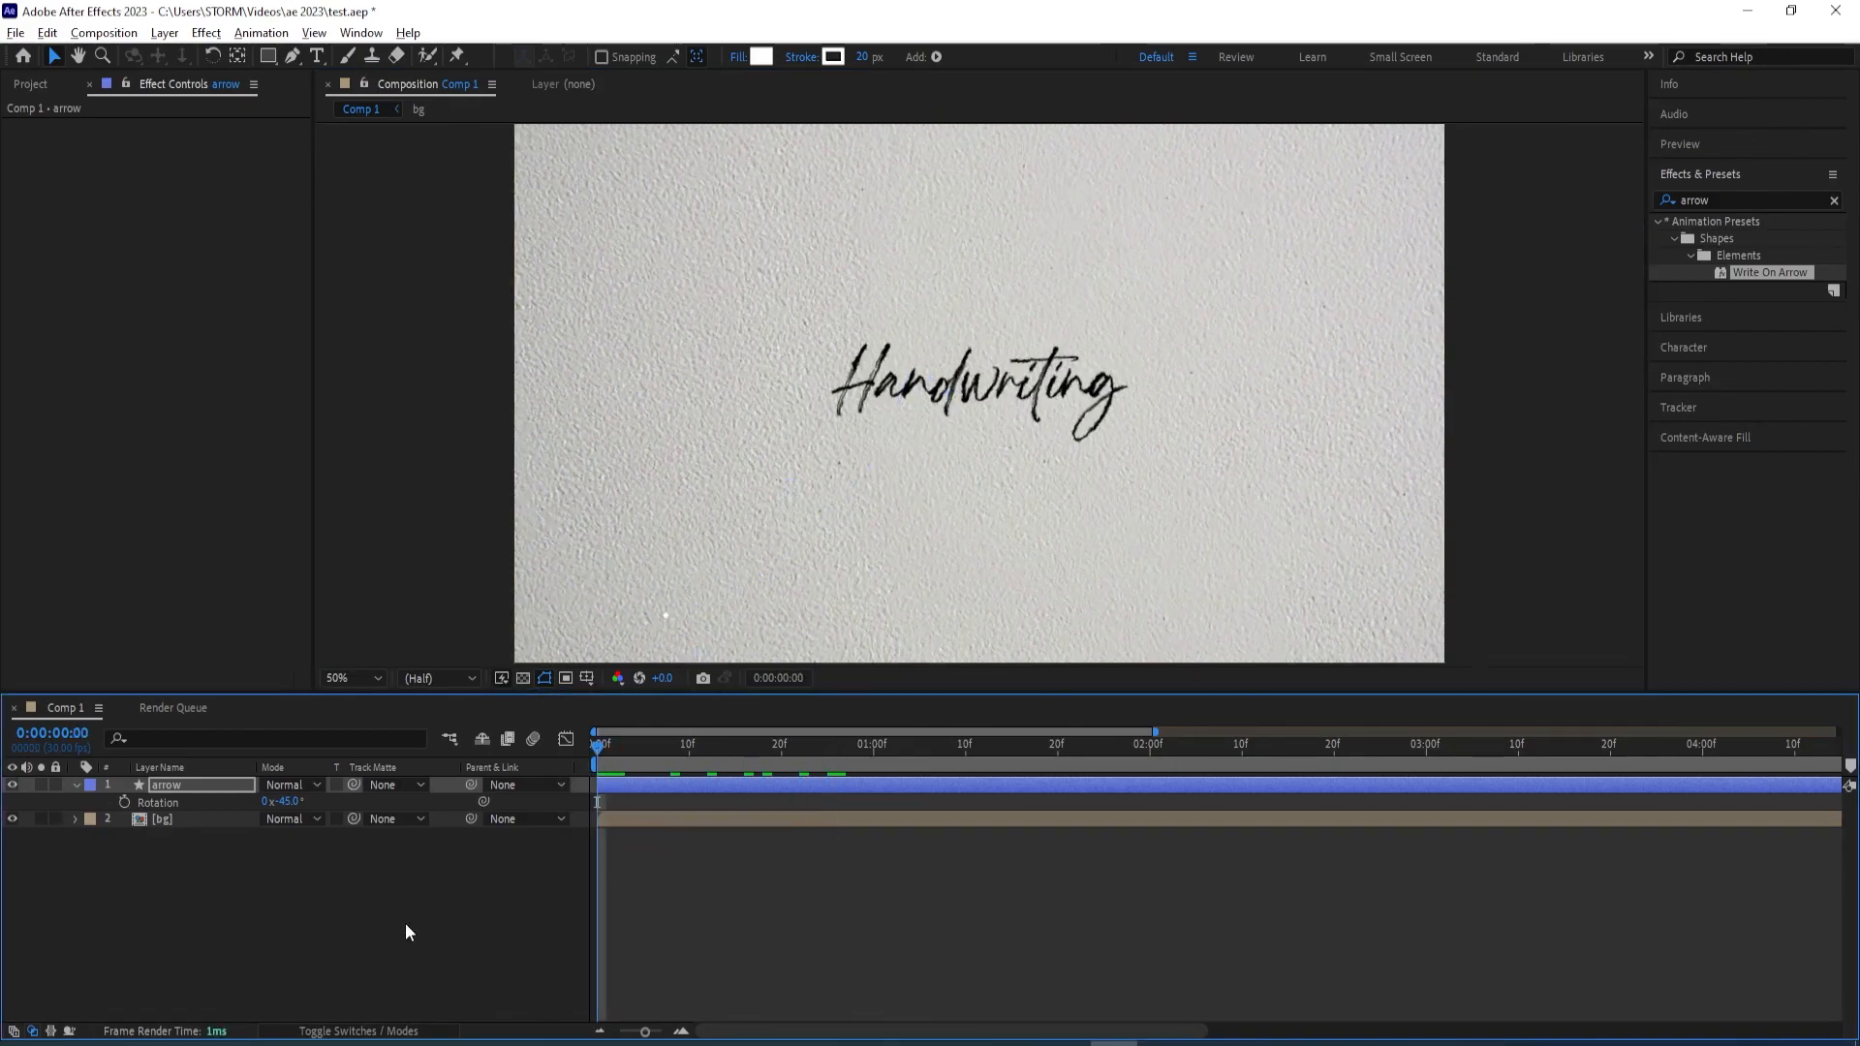